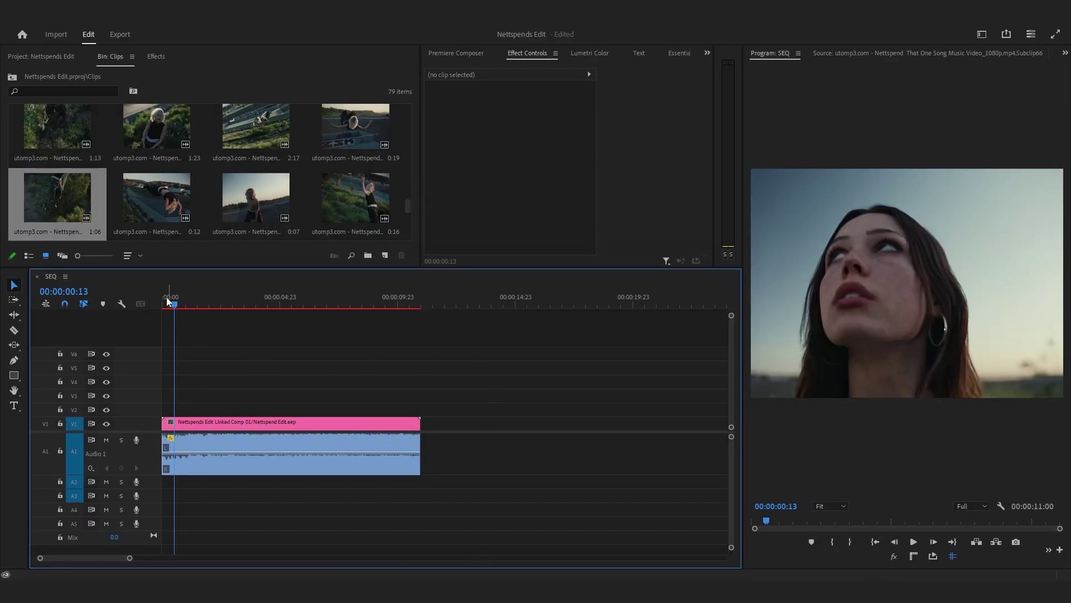
# Look up the option to replace the timeline clip with an After Effects composition, and switch to After Effects.
pyautogui.moveTo(168, 301); pyautogui.dragTo(315, 304)
pyautogui.moveTo(316, 416); pyautogui.dragTo(447, 336)
pyautogui.rightClick(347, 423)
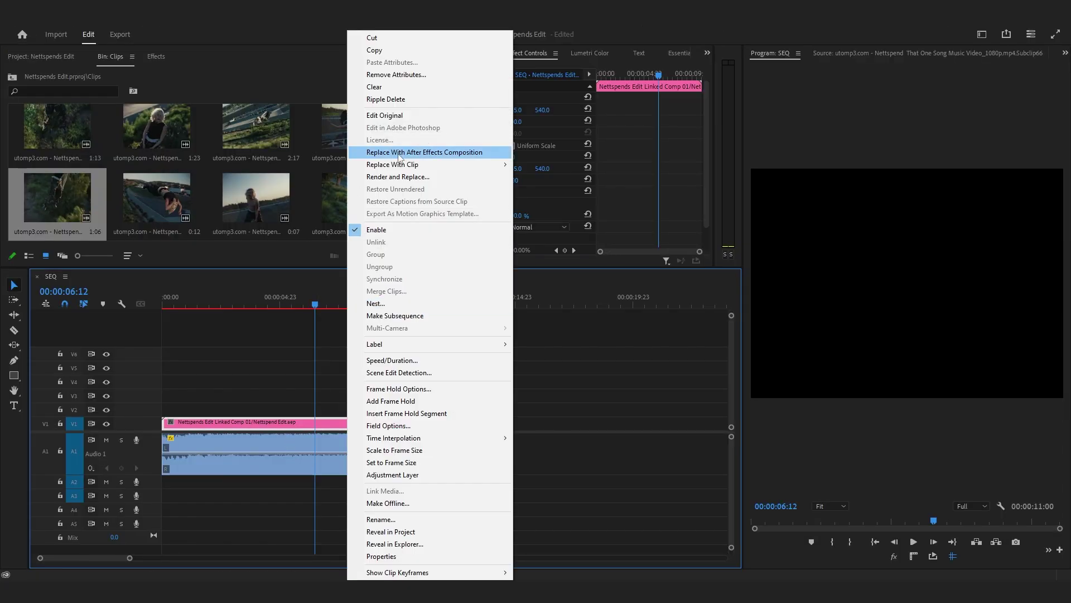
pyautogui.click(517, 590)
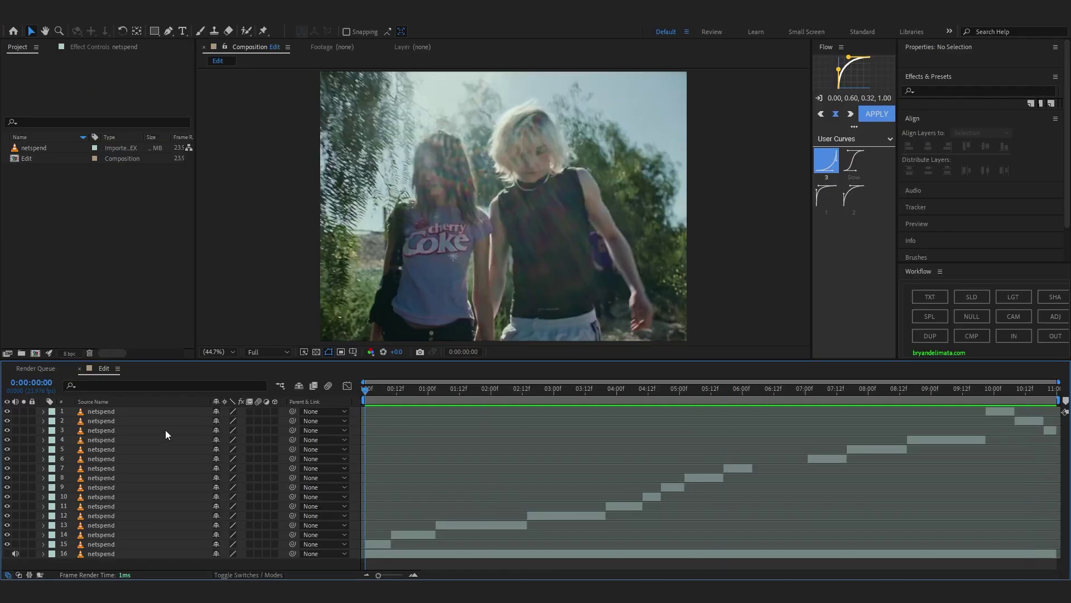
# Preview the opening clips of the Edit composition.
pyautogui.press('space')
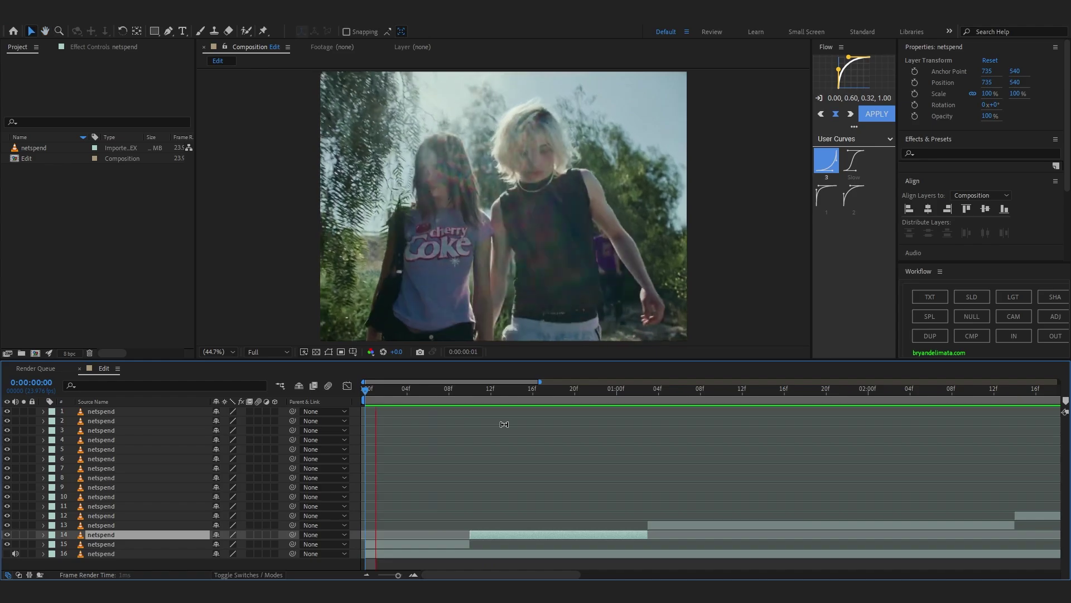
pyautogui.moveTo(470, 395); pyautogui.dragTo(270, 442)
pyautogui.press('space')
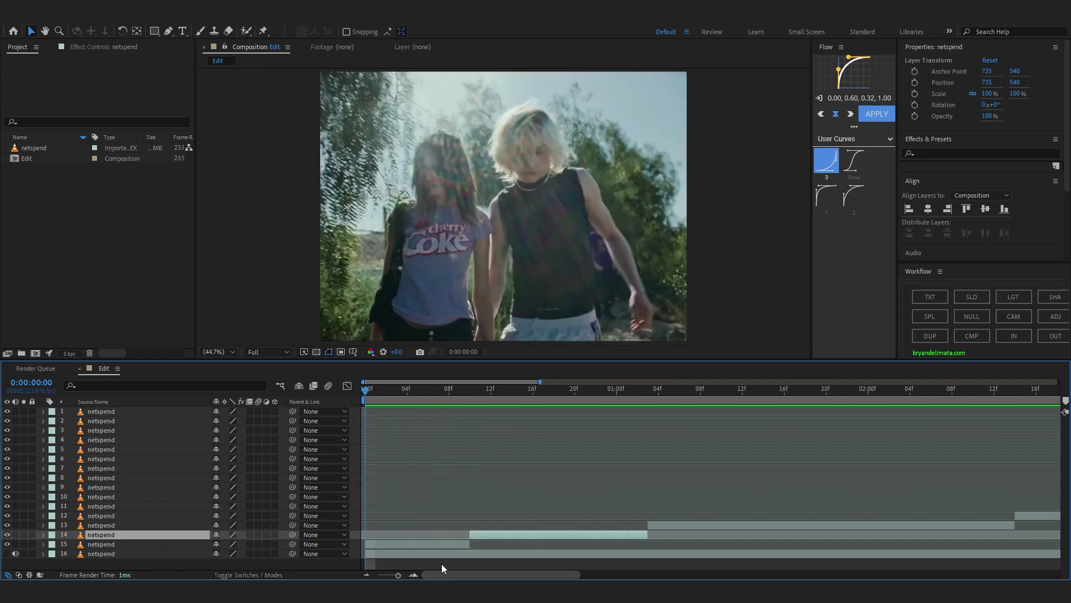
pyautogui.click(419, 544)
pyautogui.hotkey('ctrl', 'space')
pyautogui.write('tw')
pyautogui.press('Down')
pyautogui.press('Return')
pyautogui.hotkey('ctrl', 'z')
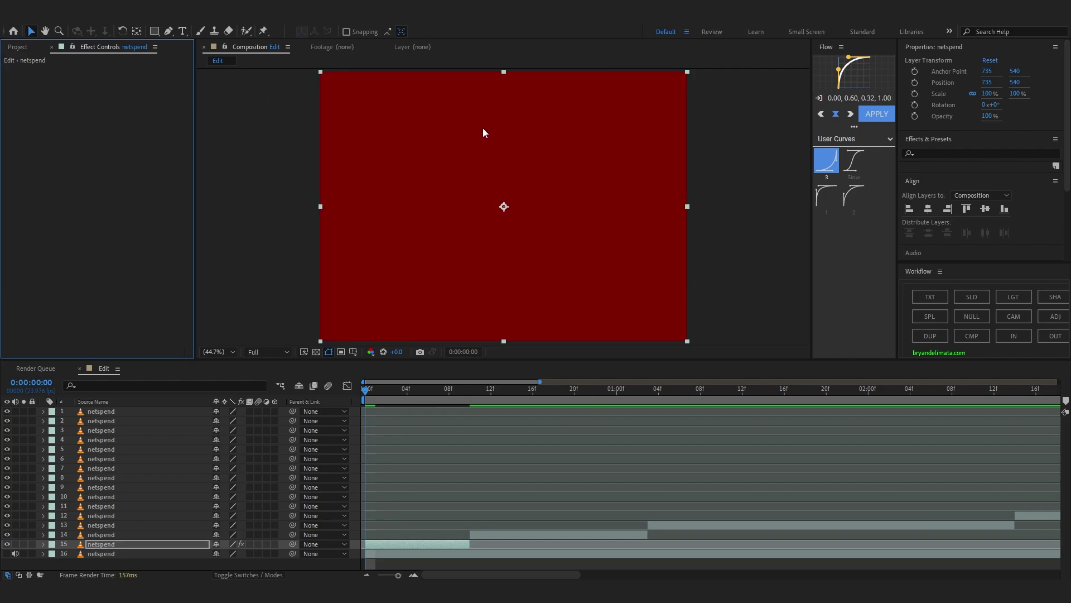
# Apply the Twixtor Pro effect to the first clip and start keyframing its Speed at frame 0.
pyautogui.hotkey('ctrl', 'space')
pyautogui.write('twi')
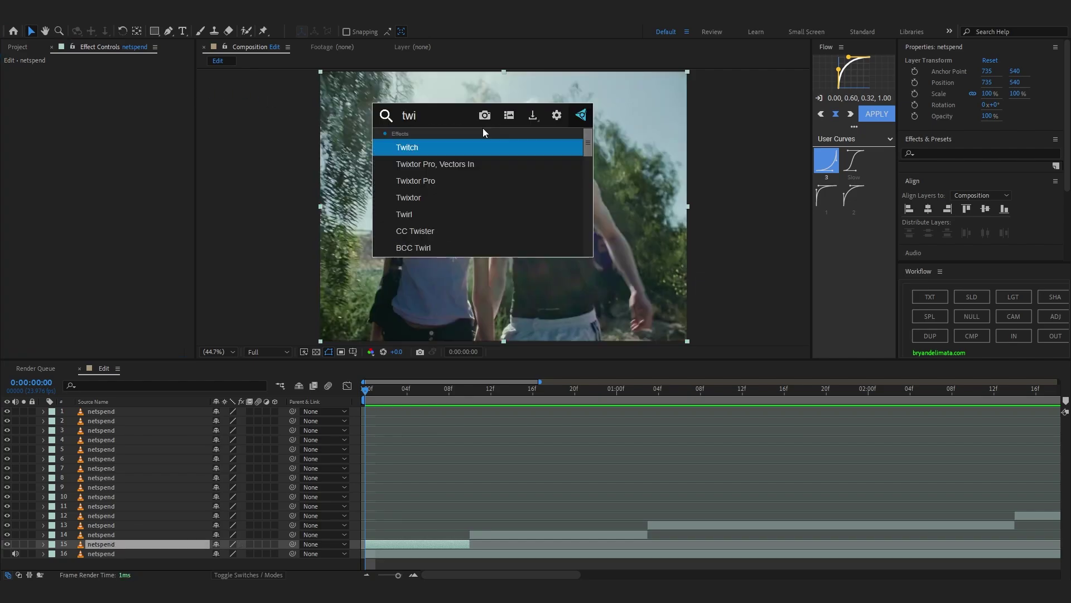
pyautogui.click(441, 182)
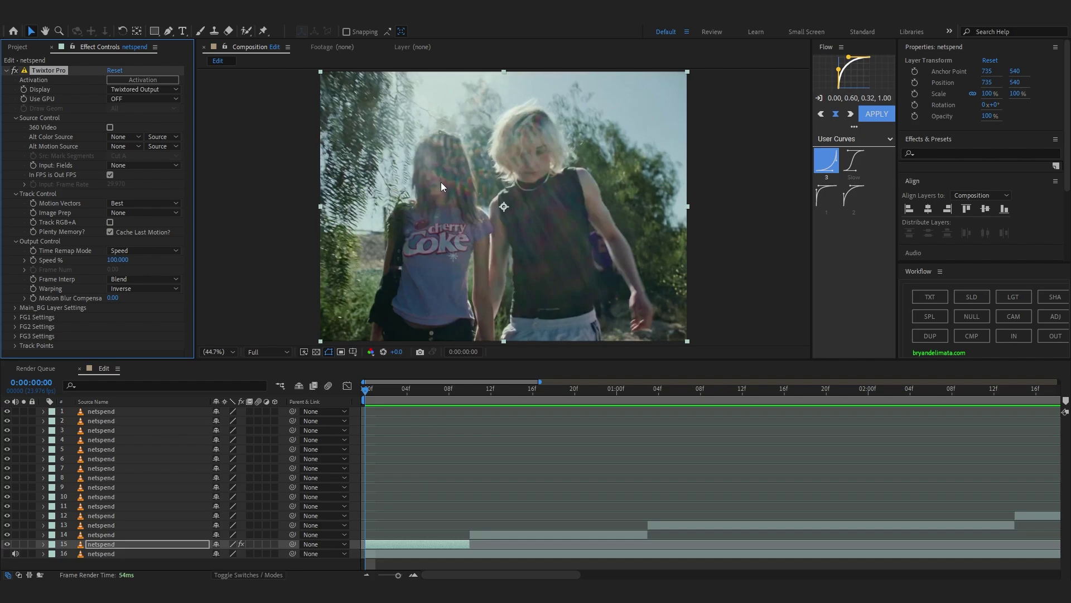
pyautogui.click(40, 257)
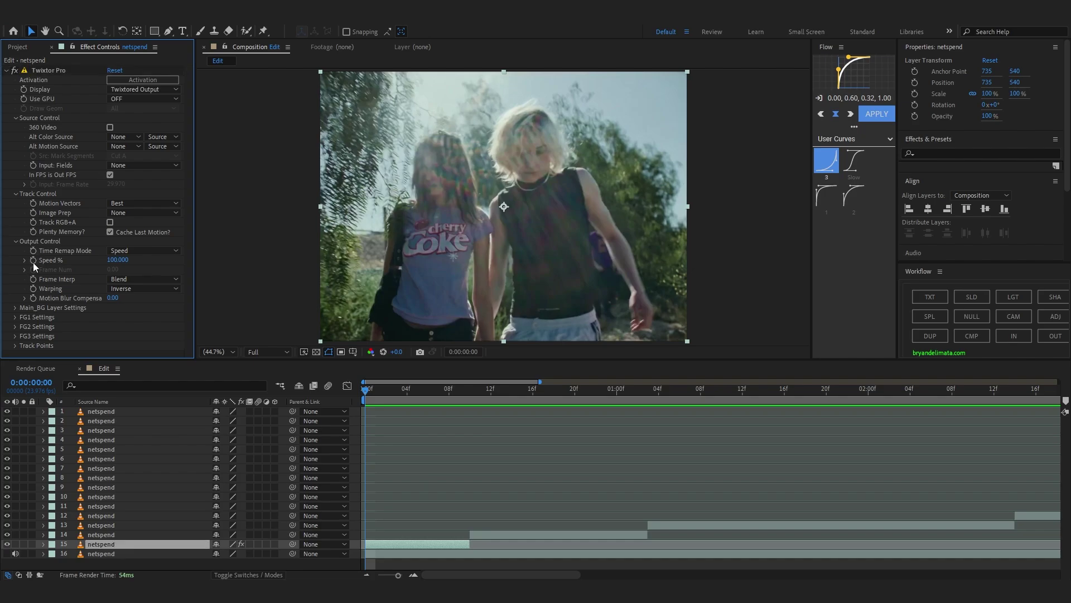
pyautogui.click(45, 267)
# Add a Twixtor Speed keyframe of 50% at frame 4 on the first clip and check the playback.
pyautogui.moveTo(366, 391); pyautogui.dragTo(407, 403)
pyautogui.click(124, 260)
pyautogui.write('40')
pyautogui.press('Return')
pyautogui.moveTo(123, 260); pyautogui.dragTo(122, 259)
pyautogui.moveTo(375, 392)
pyautogui.mouseDown()
pyautogui.moveTo(483, 393)
pyautogui.moveTo(365, 397)
pyautogui.mouseUp()
pyautogui.press('space')
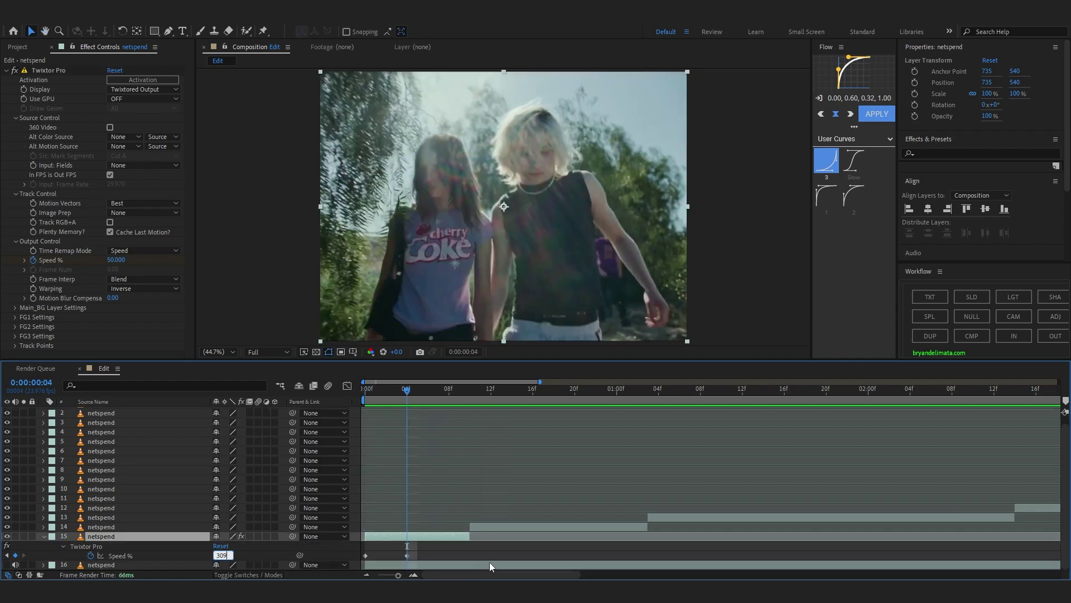
# Set the first clip's Speed keyframe at frame 4 to 30% and preview the opening.
pyautogui.press('BackSpace')
pyautogui.click(462, 543)
pyautogui.moveTo(500, 393); pyautogui.dragTo(117, 435)
pyautogui.press('space')
# Apply the Twixtor Pro effect to the second clip, with the playhead at its start on frame 10.
pyautogui.moveTo(463, 397); pyautogui.dragTo(472, 397)
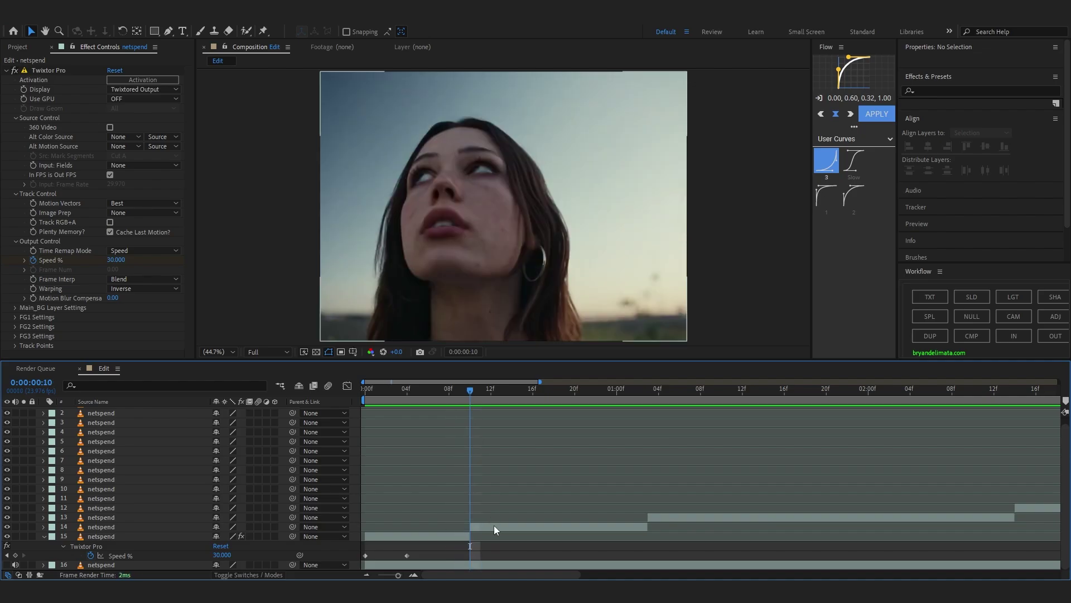
pyautogui.click(494, 526)
pyautogui.hotkey('ctrl', 'space')
pyautogui.write('twi')
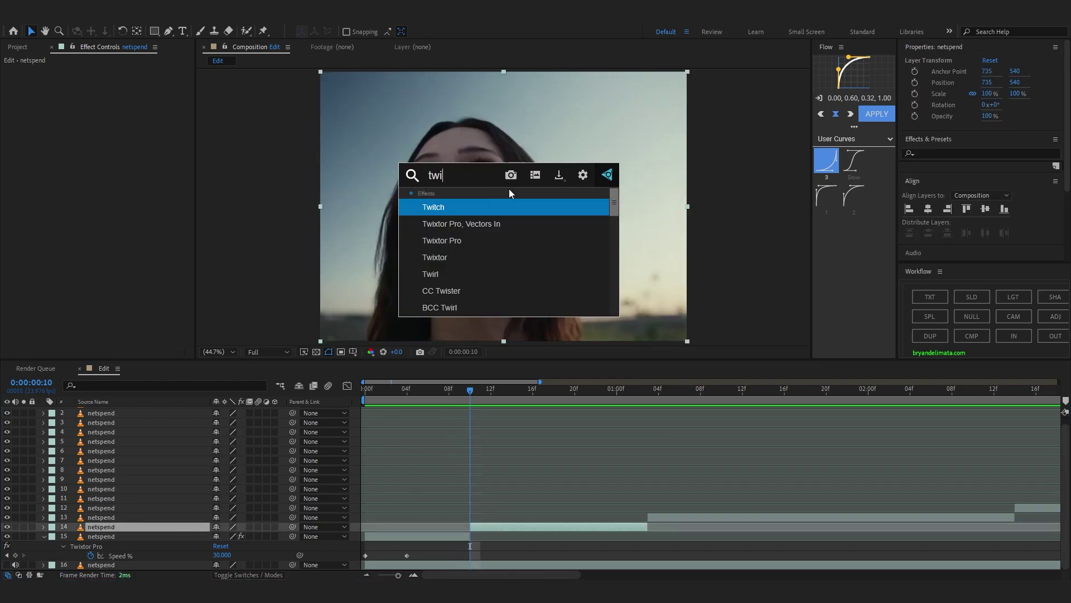
pyautogui.click(481, 239)
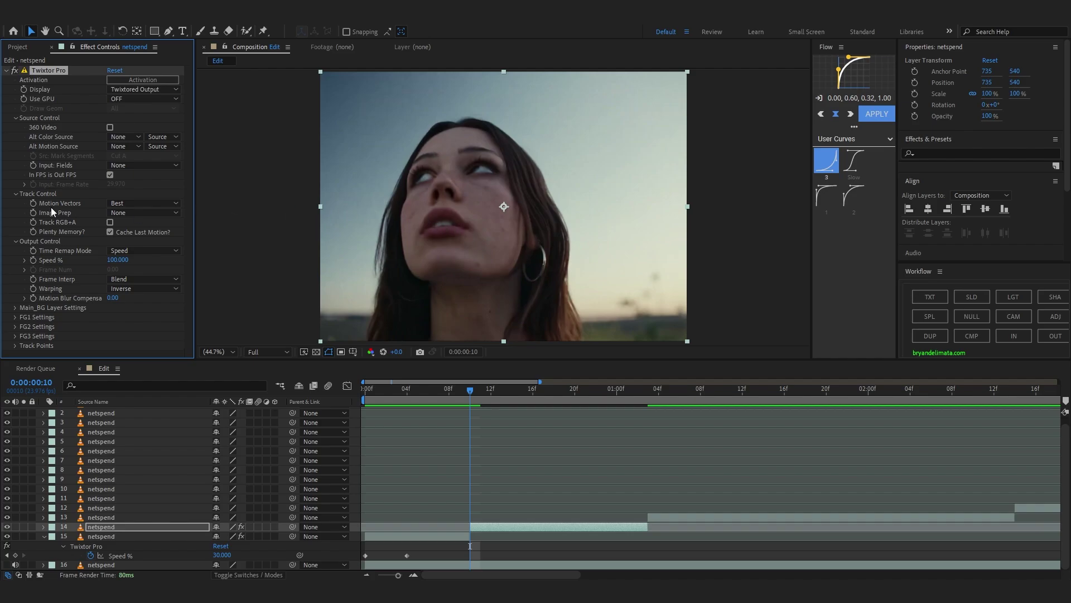
# Keyframe the second clip's Twixtor Speed from 100% at frame 10 to 30% at frame 14 and preview it.
pyautogui.click(33, 260)
pyautogui.press('pagedown')
pyautogui.press('pagedown')
pyautogui.press('pagedown')
pyautogui.press('pagedown')
pyautogui.click(117, 260)
pyautogui.write('30')
pyautogui.press('Return')
pyautogui.press('space')
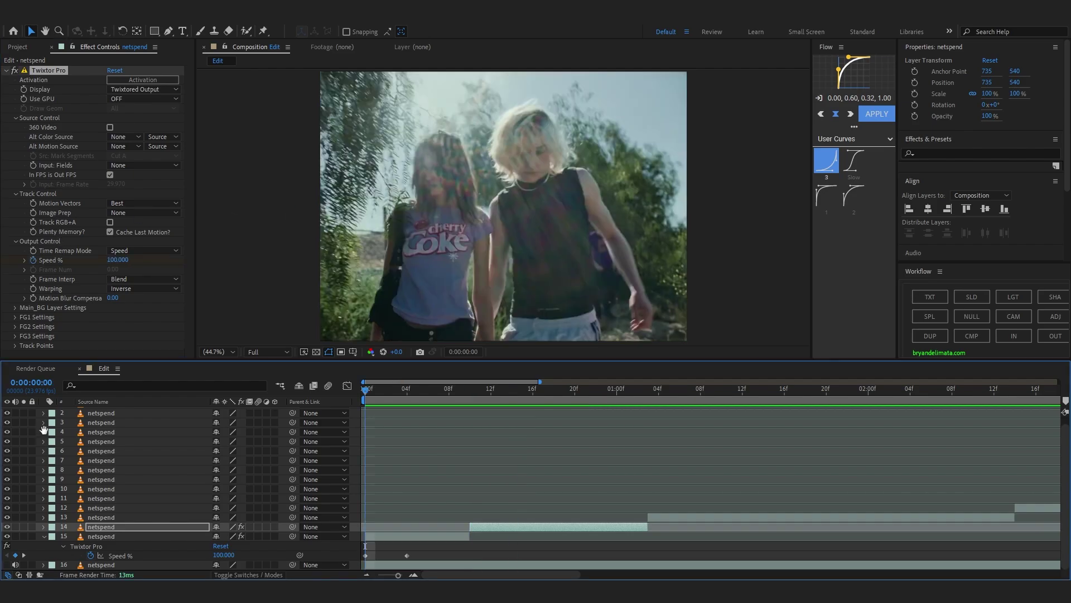
# Add a Speed keyframe on the second clip at 0:00:00:23 and another of 160% at 0:00:01:03.
pyautogui.press('space')
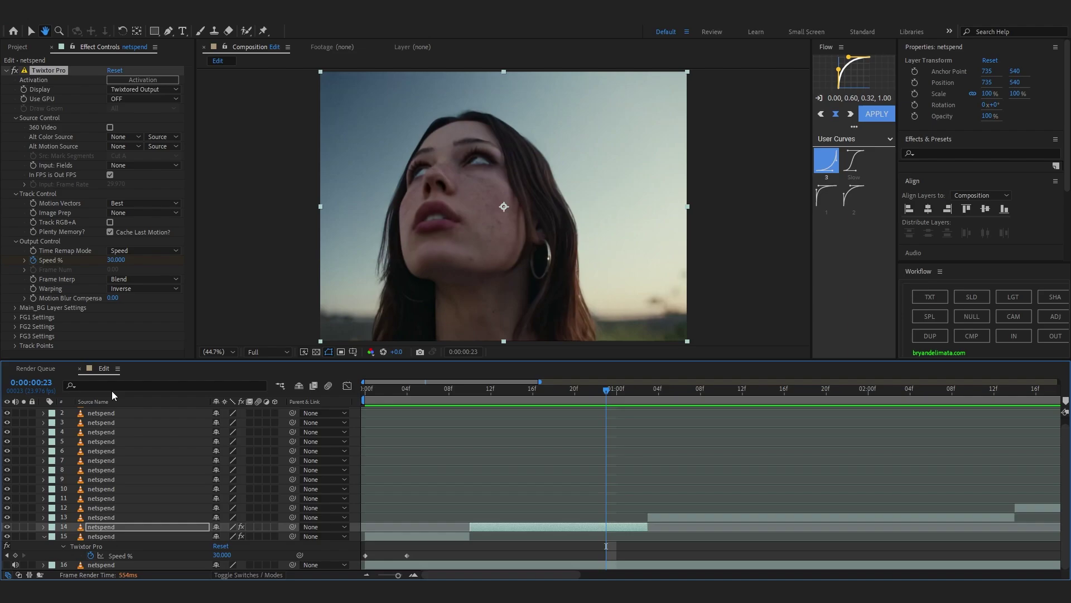
pyautogui.press('u')
pyautogui.click(16, 527)
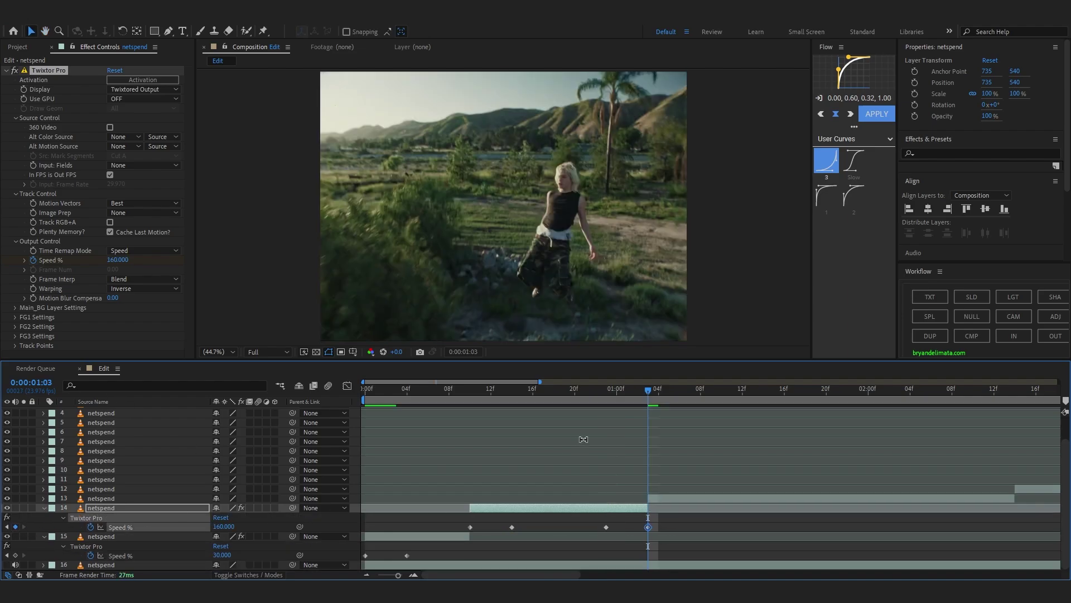
# Apply Easy Ease to all Twixtor Speed keyframes on the first two clips and preview the speed ramps.
pyautogui.moveTo(624, 400); pyautogui.dragTo(363, 474)
pyautogui.moveTo(665, 519); pyautogui.dragTo(320, 537)
pyautogui.press('F9')
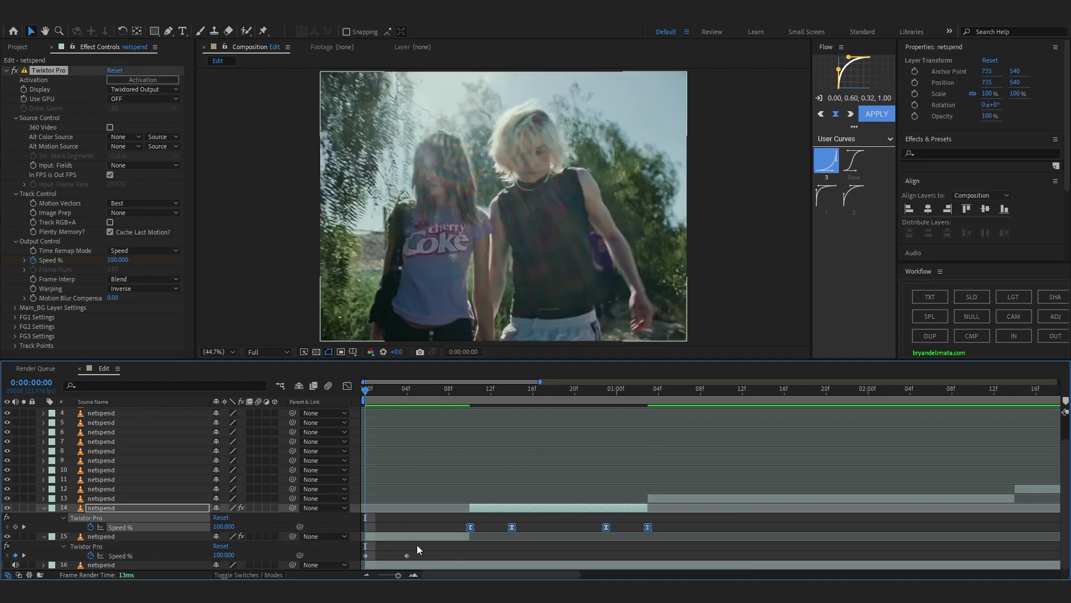
pyautogui.moveTo(418, 544); pyautogui.dragTo(244, 567)
pyautogui.press('F9')
pyautogui.press('space')
pyautogui.press('space')
pyautogui.press('space')
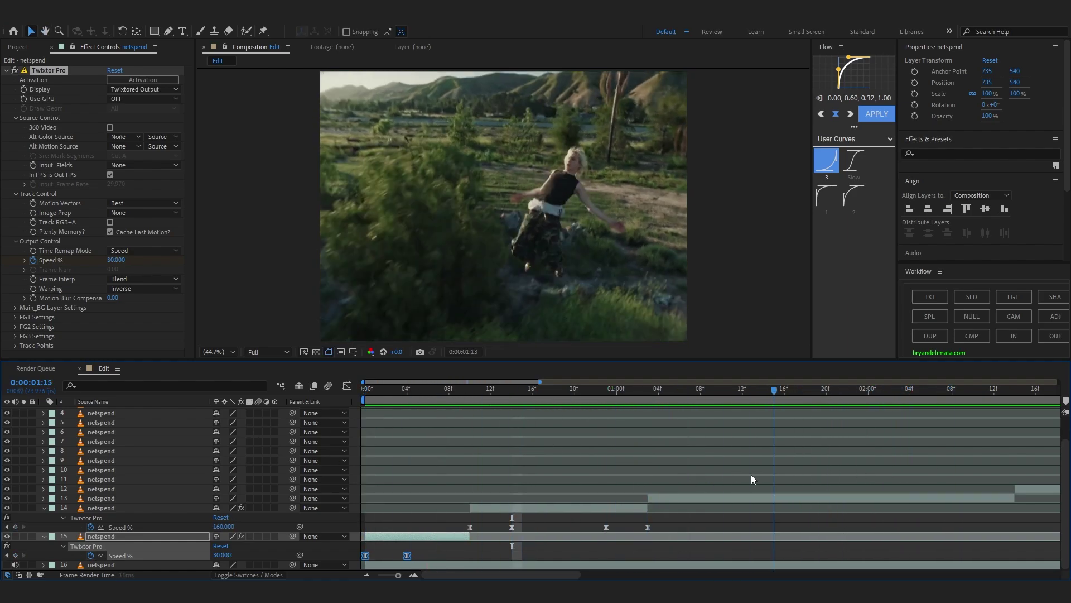
pyautogui.press('space')
# Pre-compose the two speed-ramped clips together and open the resulting composition.
pyautogui.keyDown('ctrl'); pyautogui.click(497, 507); pyautogui.keyUp('ctrl')
pyautogui.rightClick(502, 506)
pyautogui.click(538, 419)
pyautogui.click(559, 370)
pyautogui.doubleClick(467, 533)
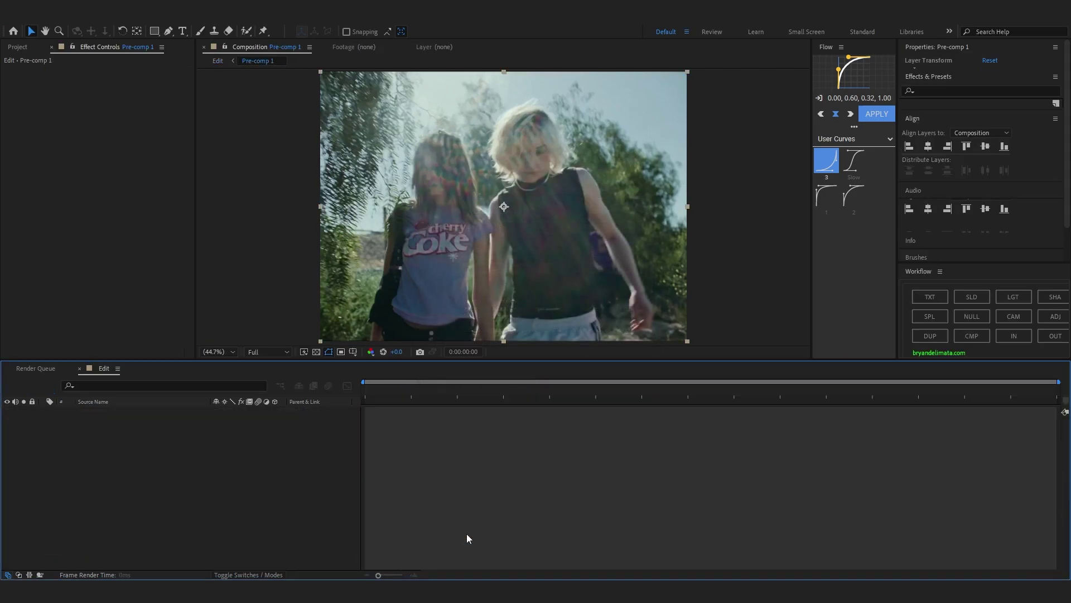
# Keyframe the first clip's Scale from 114% at frame 0 to 100% at frame 11.
pyautogui.click(403, 419)
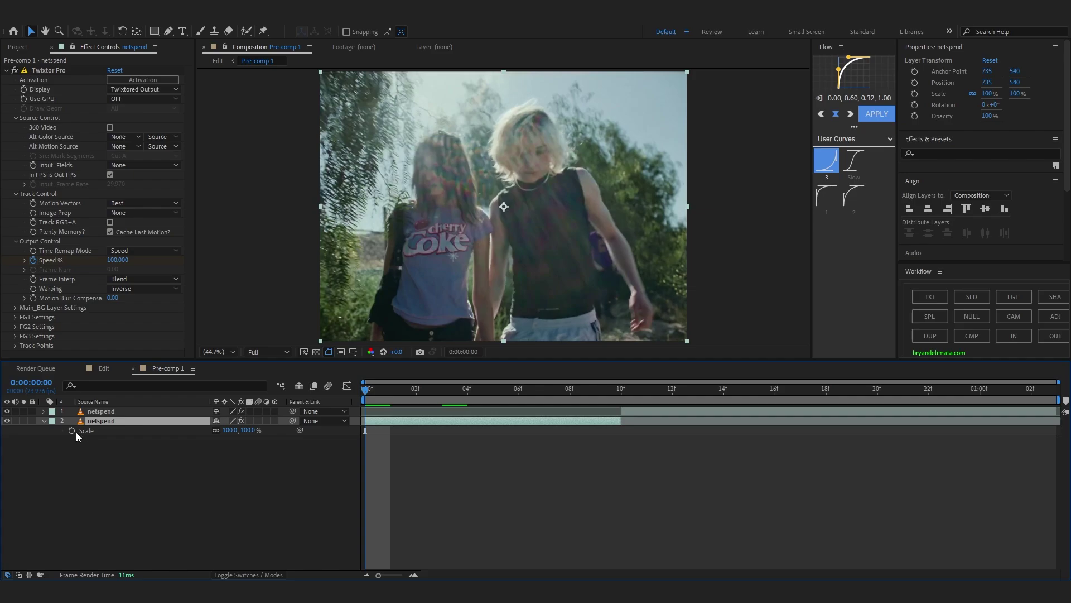
pyautogui.press('s')
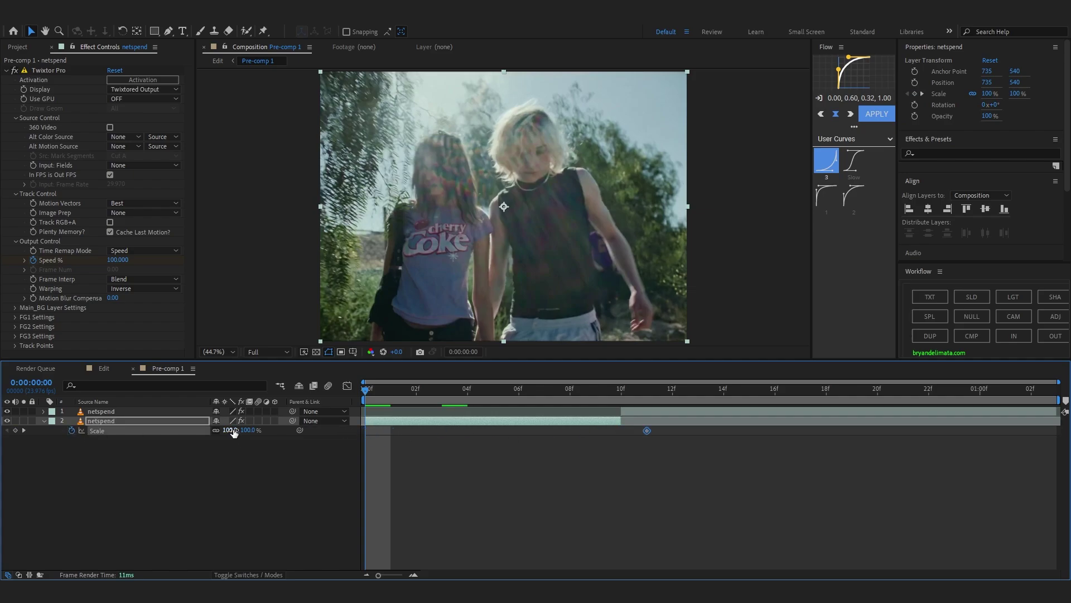
pyautogui.moveTo(233, 432); pyautogui.dragTo(242, 432)
pyautogui.click(627, 441)
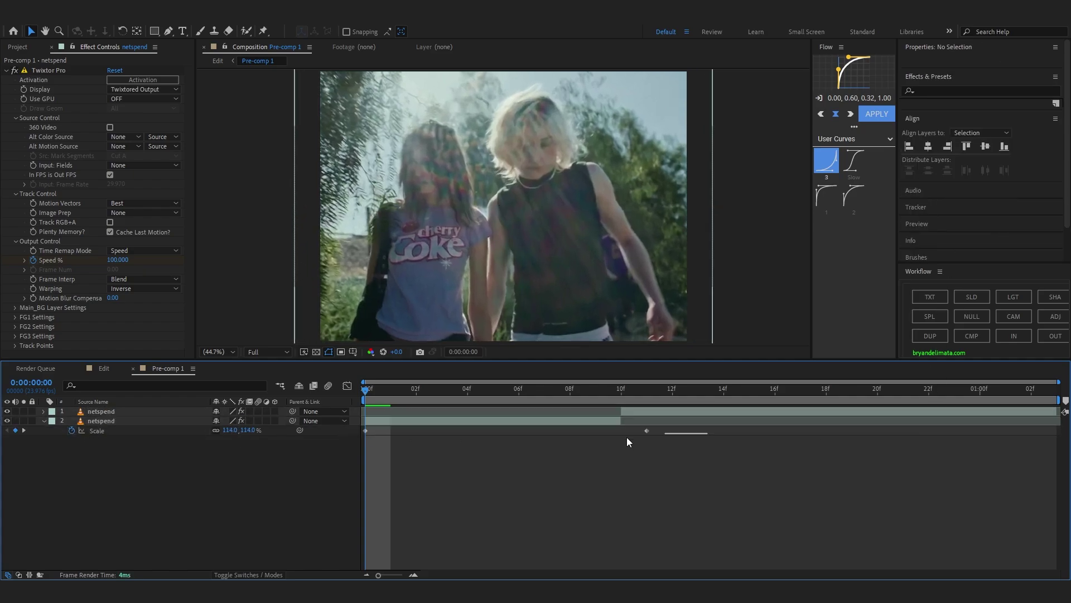
# Apply Flow user curve 2 to both Scale keyframes and preview the zoom.
pyautogui.moveTo(627, 440); pyautogui.dragTo(252, 495)
pyautogui.click(853, 196)
pyautogui.click(876, 115)
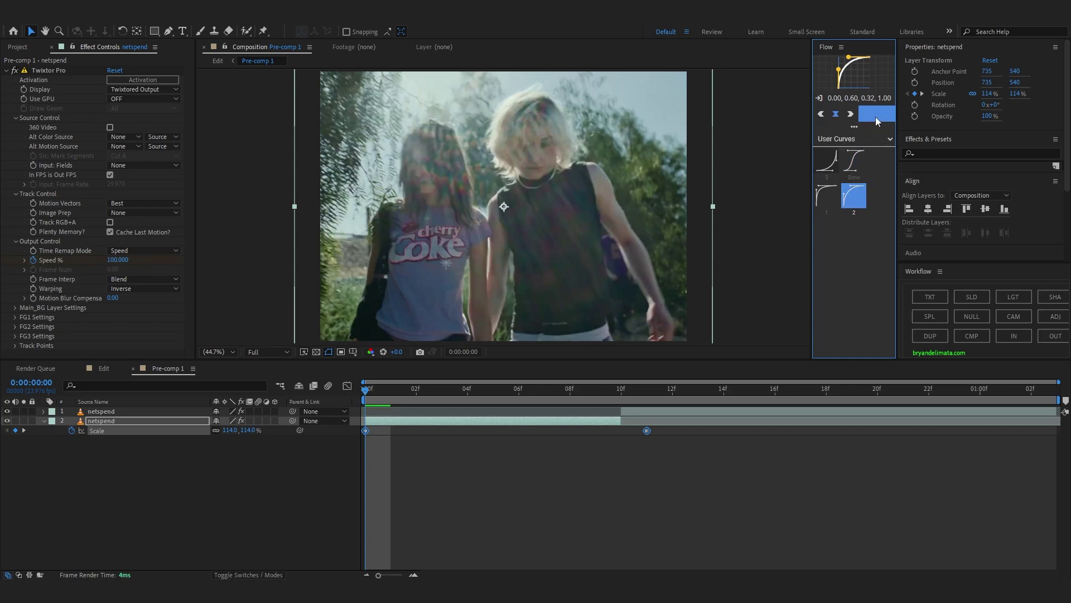
pyautogui.press('space')
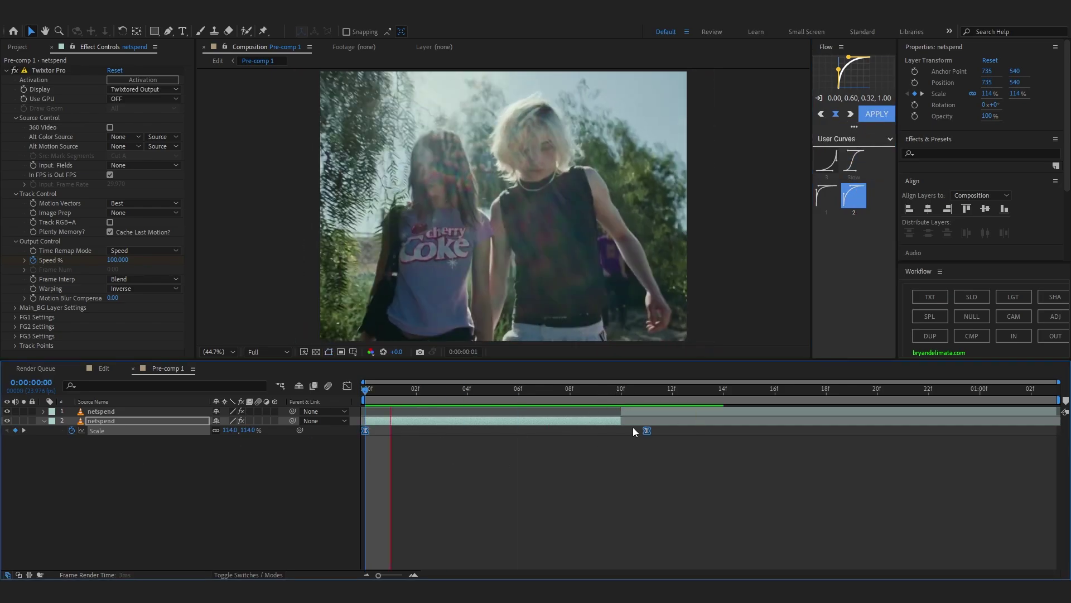
# Enable motion blur for both clips in the pre-comp and check the cut at frame 10.
pyautogui.click(628, 387)
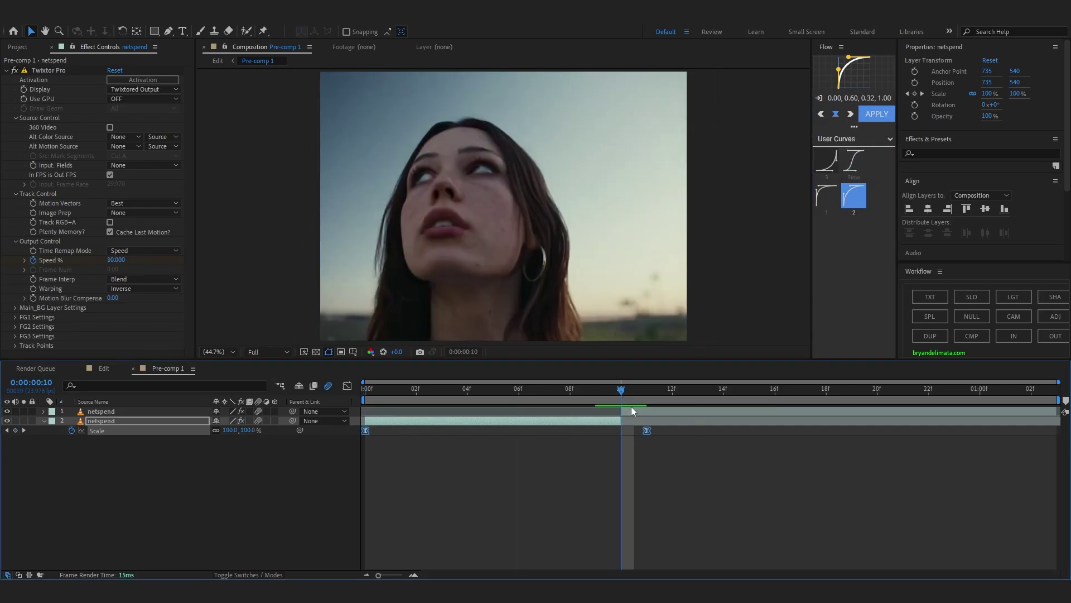
pyautogui.click(661, 412)
pyautogui.moveTo(624, 390); pyautogui.dragTo(1, 501)
# Return to the Edit composition and preview the blurred zoom on the opening clips.
pyautogui.click(104, 368)
pyautogui.press('space')
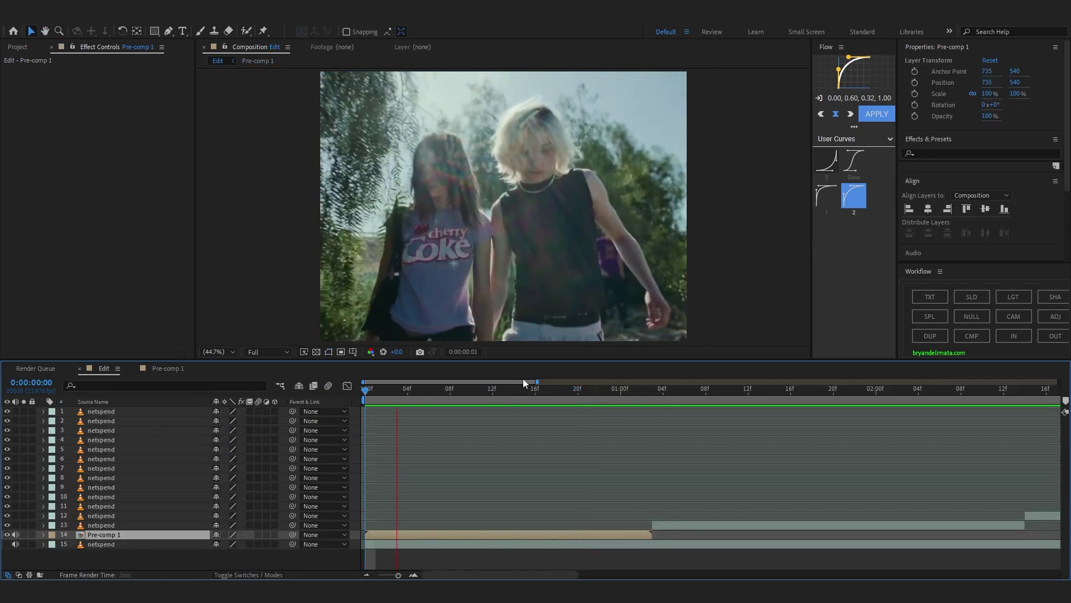
pyautogui.press('space')
pyautogui.moveTo(514, 391); pyautogui.dragTo(365, 393)
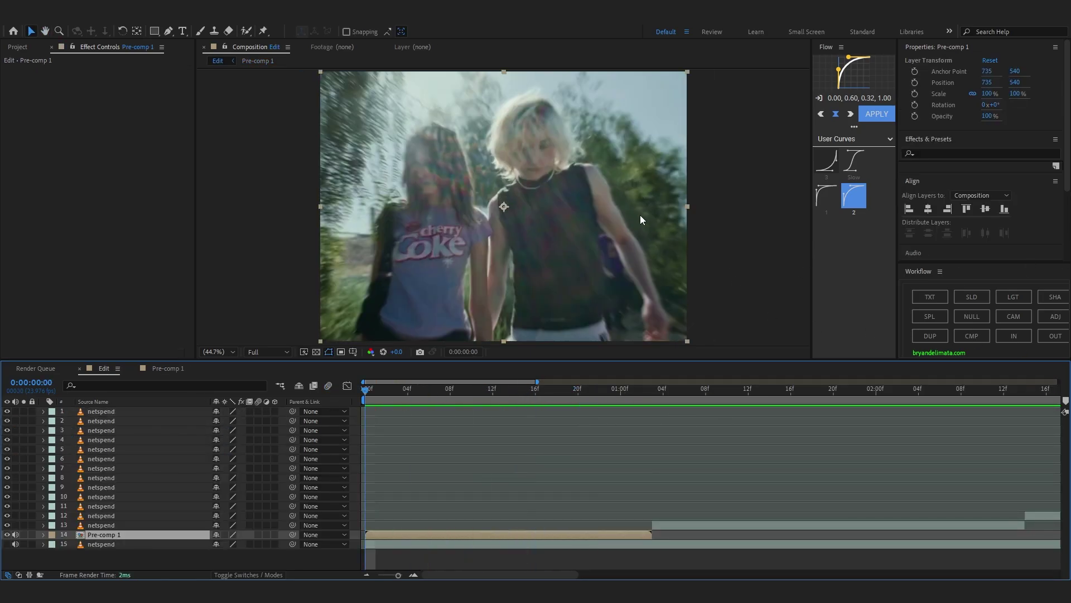
# Try the Black & White effect on the pre-composed clips and undo it.
pyautogui.hotkey('ctrl', 'space')
pyautogui.write('bv')
pyautogui.press('BackSpace')
pyautogui.press('BackSpace')
pyautogui.write('black')
pyautogui.press('Return')
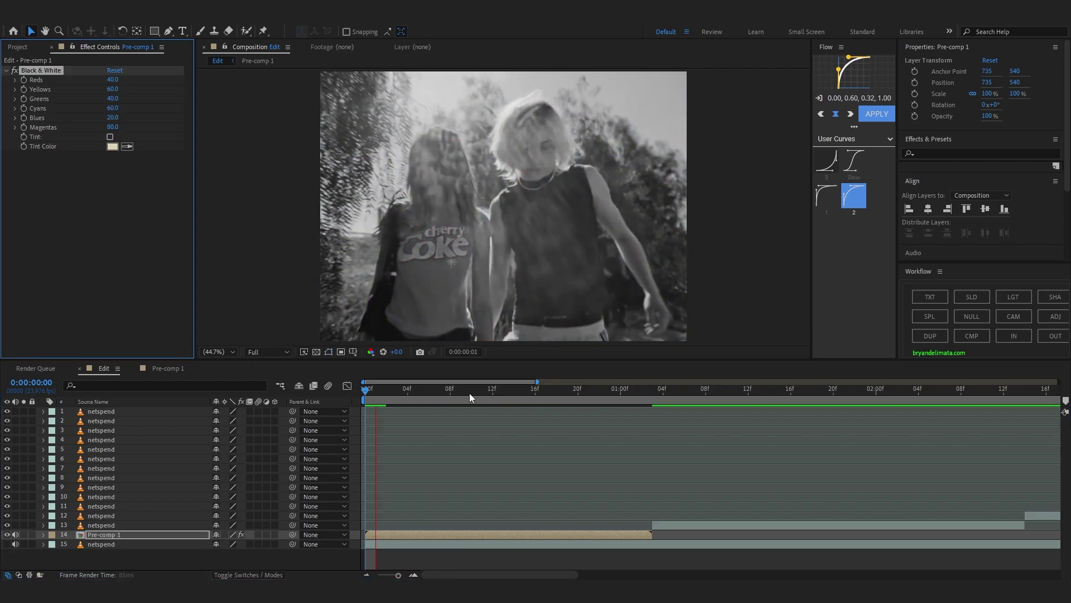
pyautogui.press('space')
pyautogui.hotkey('ctrl', 'z')
pyautogui.moveTo(551, 391); pyautogui.dragTo(365, 385)
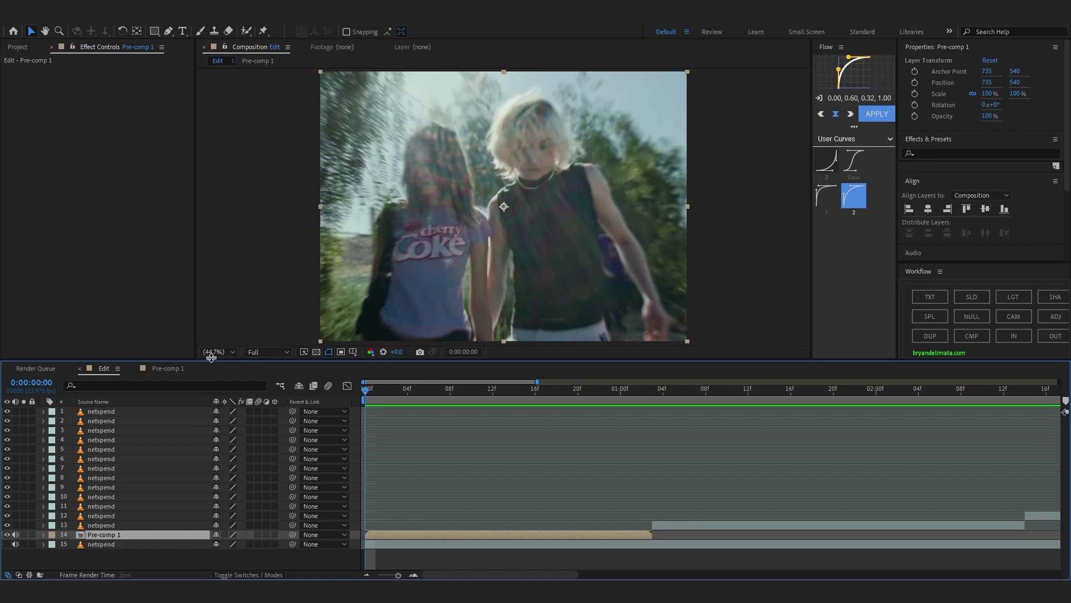
# Add an adjustment layer above the pre-composed clips and expand the animation presets.
pyautogui.click(940, 128)
pyautogui.click(935, 140)
pyautogui.click(935, 140)
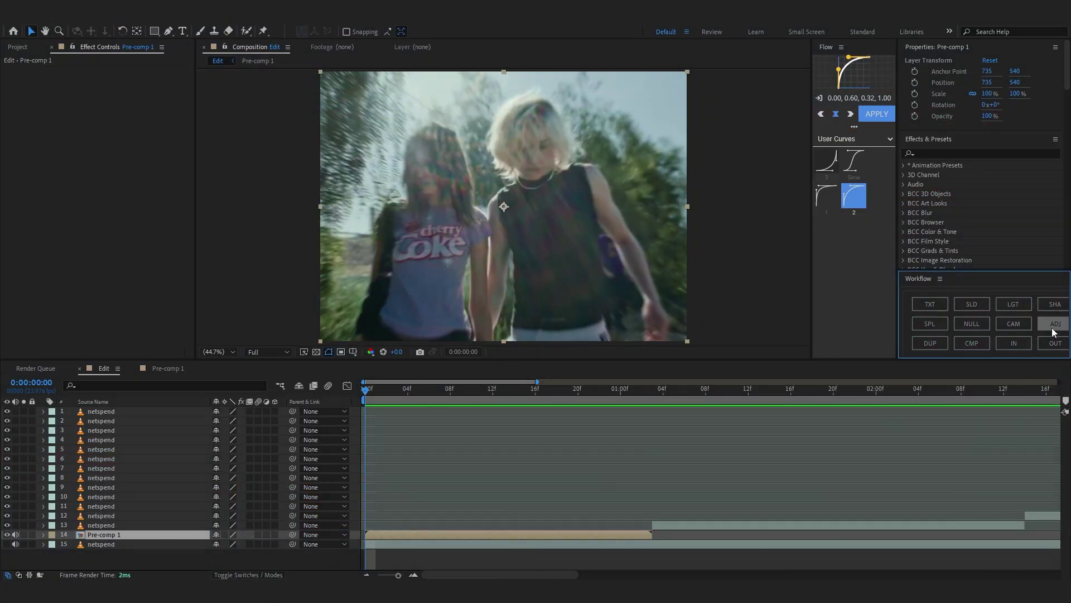
pyautogui.click(903, 166)
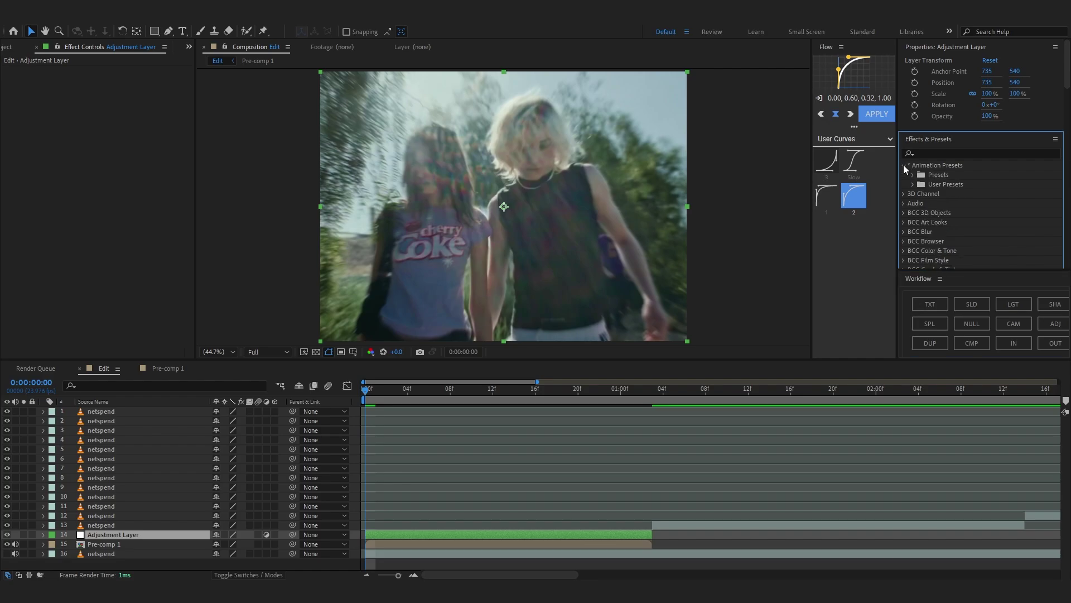
# Apply the CRT SYNTH 1 preset from the Ultimate Grunge Bundle's Grunge - Add on folder to the adjustment layer and review its look.
pyautogui.click(909, 161)
pyautogui.click(925, 180)
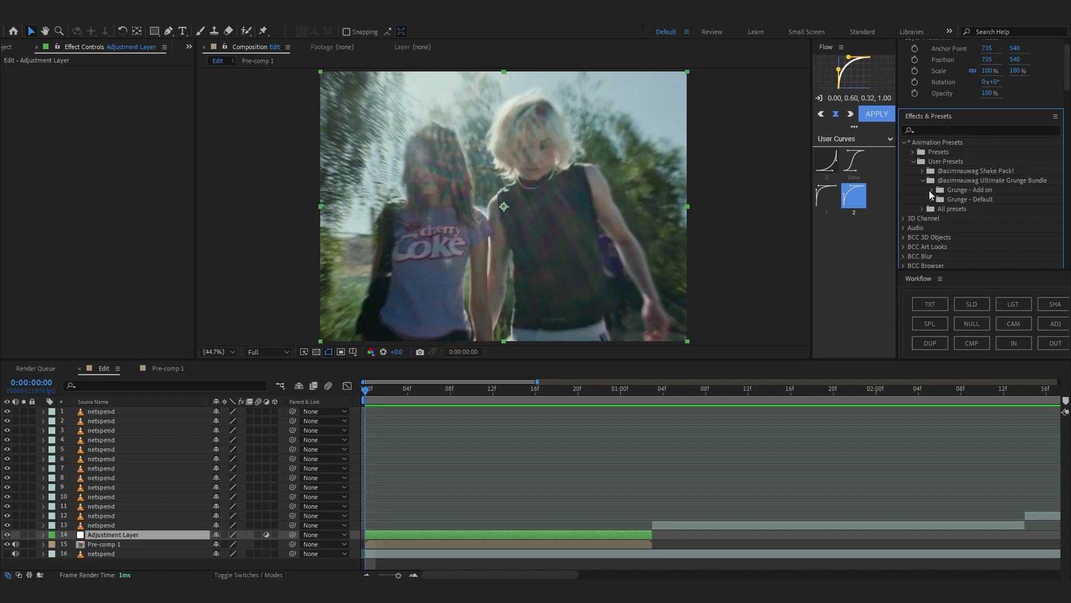
pyautogui.click(932, 190)
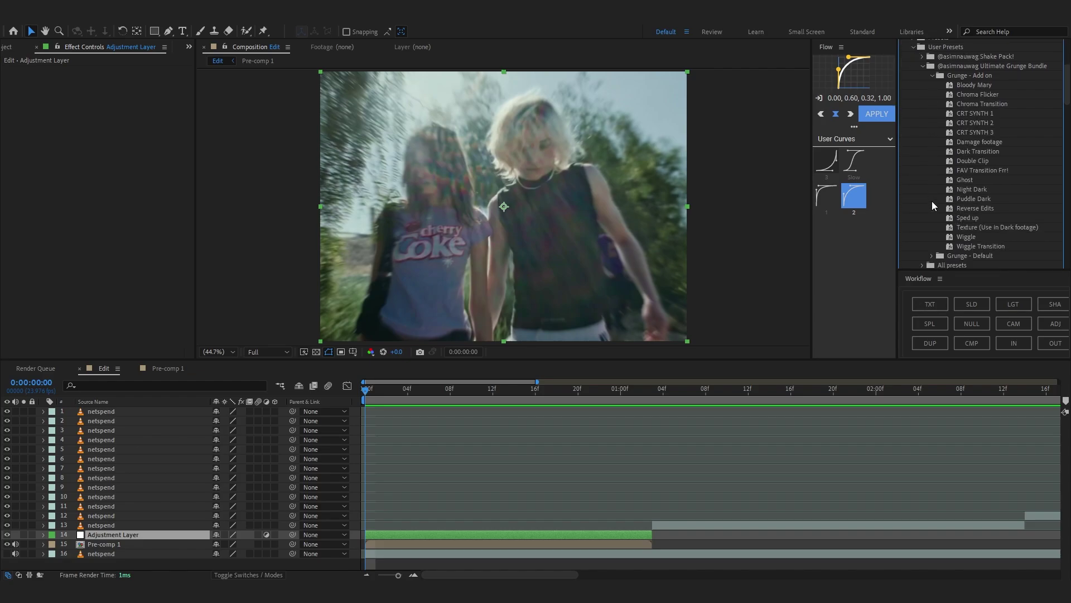
pyautogui.scroll(3, 926, 230)
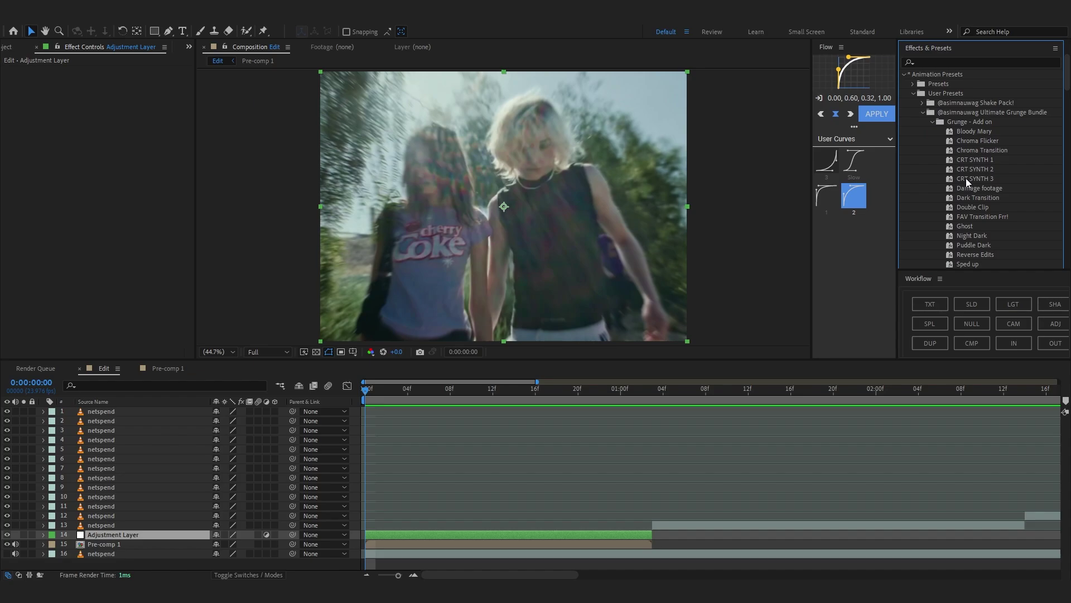
pyautogui.moveTo(969, 160); pyautogui.dragTo(373, 399)
pyautogui.press('space')
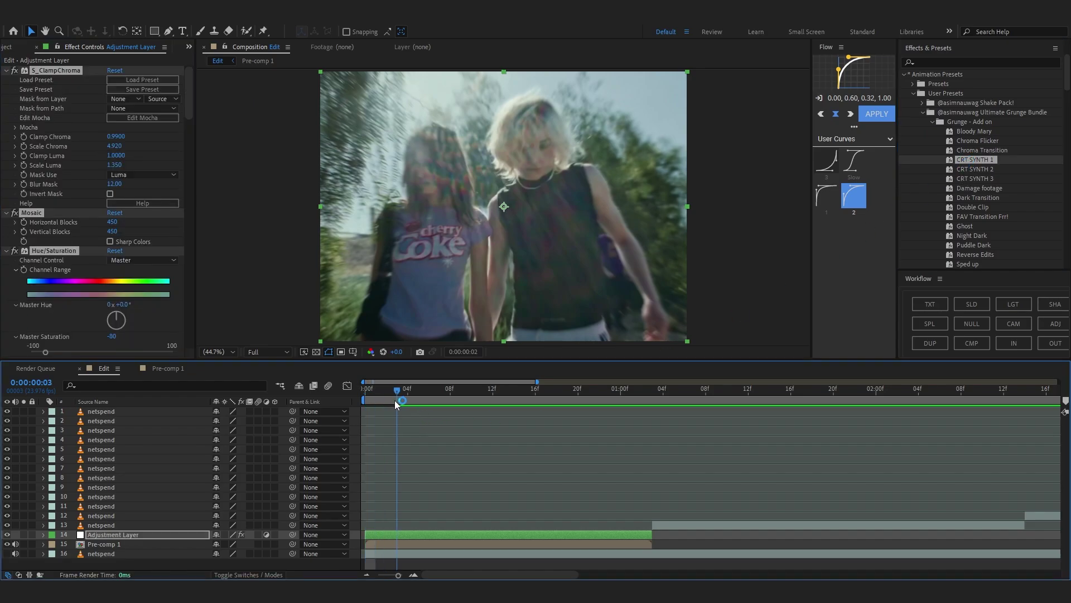
pyautogui.scroll(-4, 110, 257)
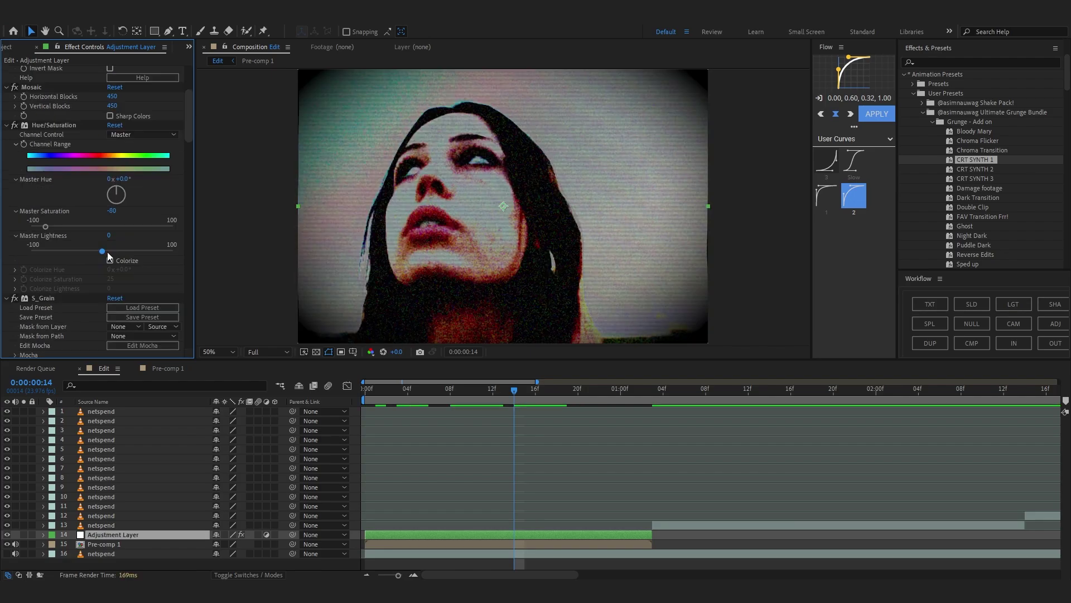
# Set the Master Saturation of the adjustment layer's Hue/Saturation effect to -100 and preview the black-and-white look.
pyautogui.moveTo(46, 226); pyautogui.dragTo(32, 237)
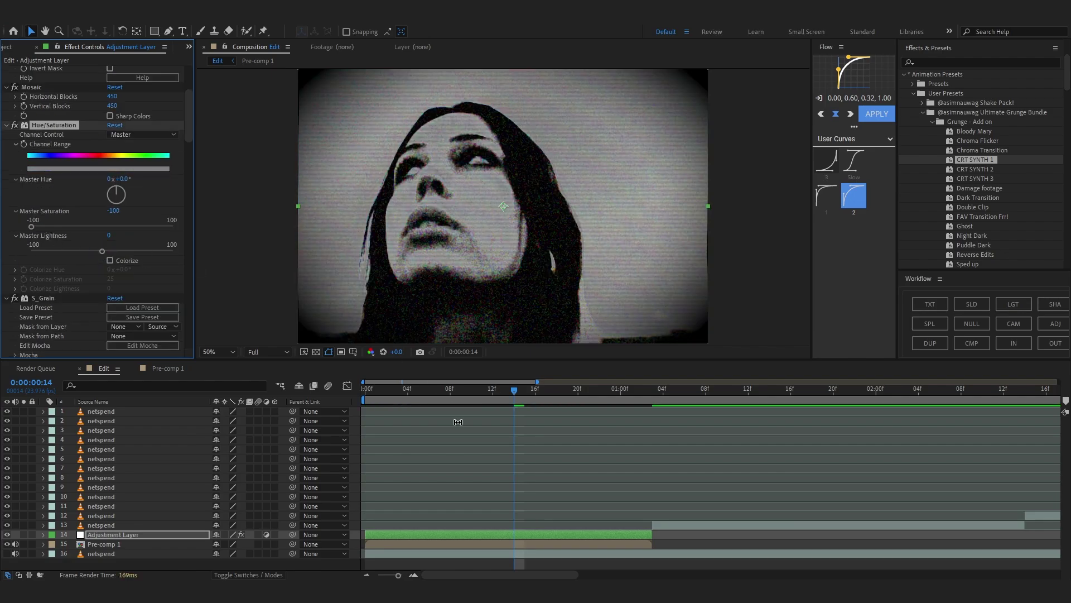
pyautogui.click(514, 394)
pyautogui.press('space')
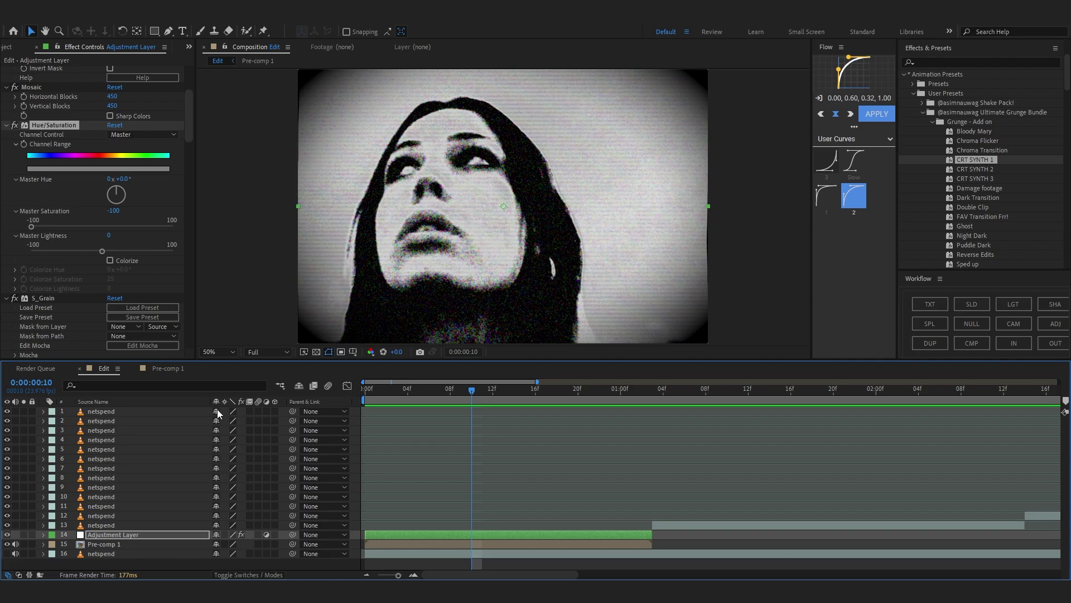
# Collapse the settings of all the adjustment layer's effects and preview the graded clips.
pyautogui.scroll(5, 84, 134)
pyautogui.click(7, 70)
pyautogui.click(6, 80)
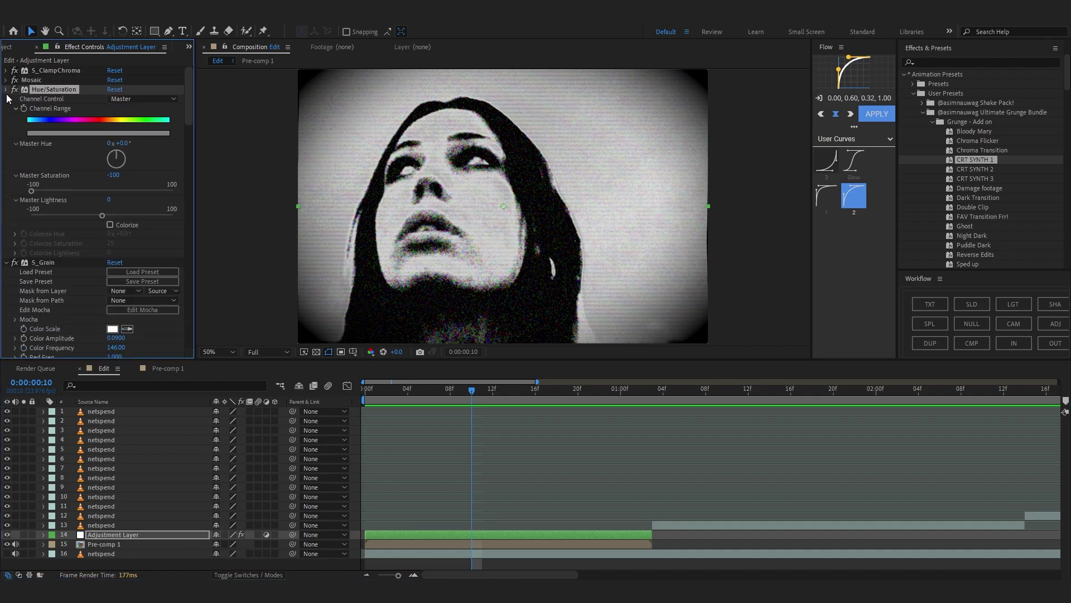
pyautogui.click(6, 90)
pyautogui.click(6, 99)
pyautogui.click(6, 127)
pyautogui.scroll(-2, 1010, 117)
pyautogui.scroll(-5, 1007, 120)
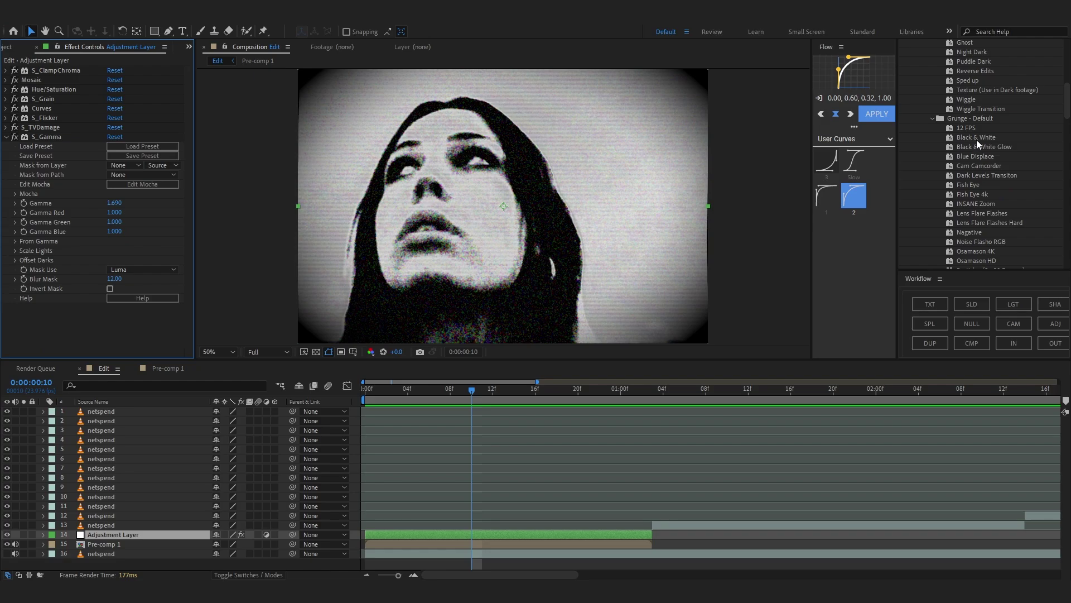
pyautogui.click(6, 137)
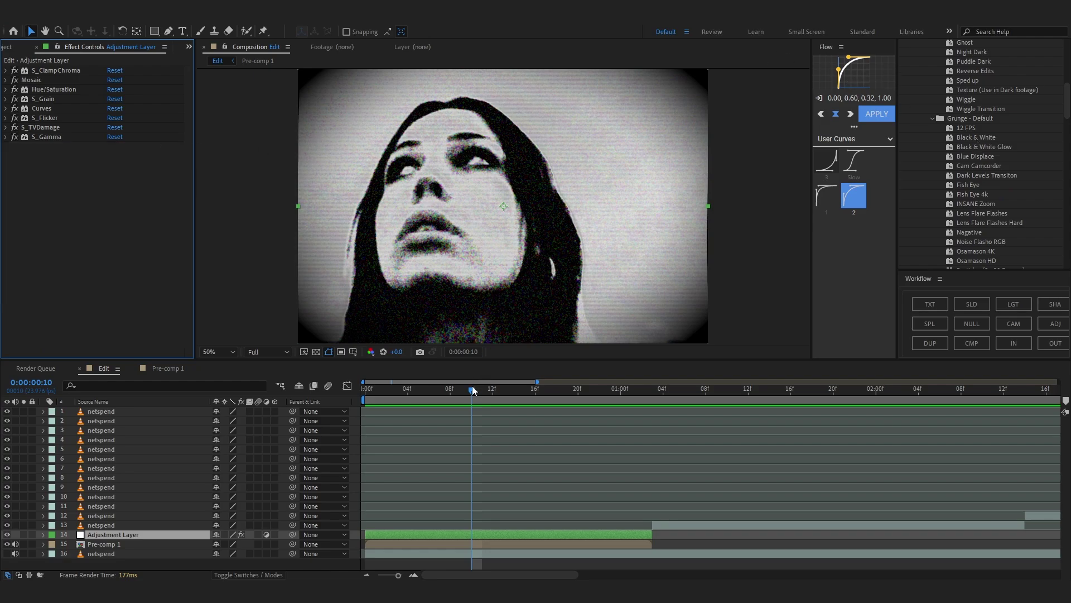
pyautogui.press('space')
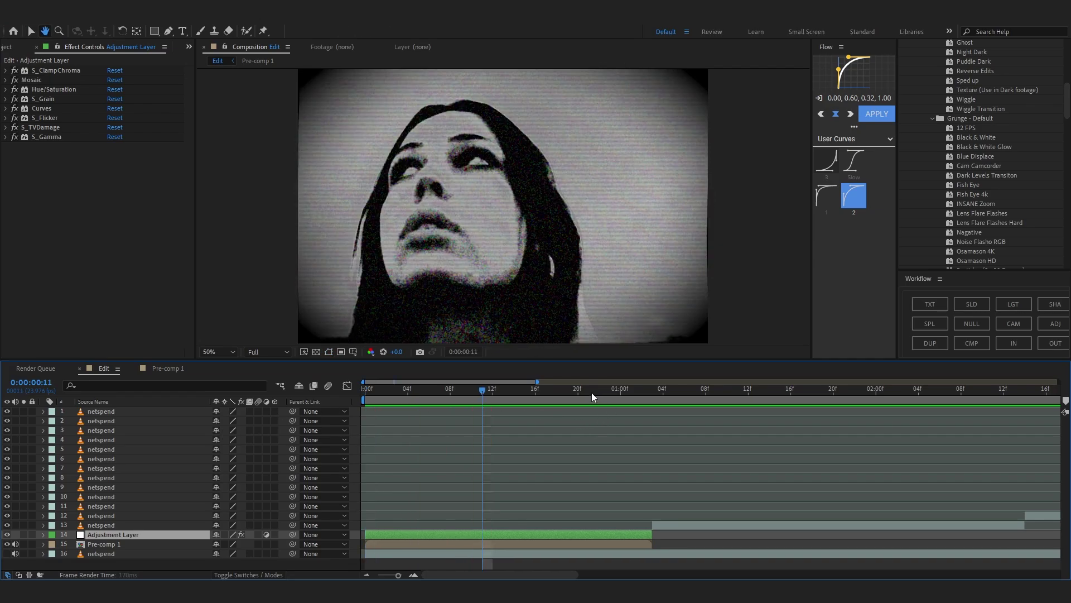
pyautogui.press('space')
# Add a black solid layer above the adjustment layer, matched to the pre-composed clips' length, and lower its opacity to 61%.
pyautogui.click(968, 306)
pyautogui.click(642, 343)
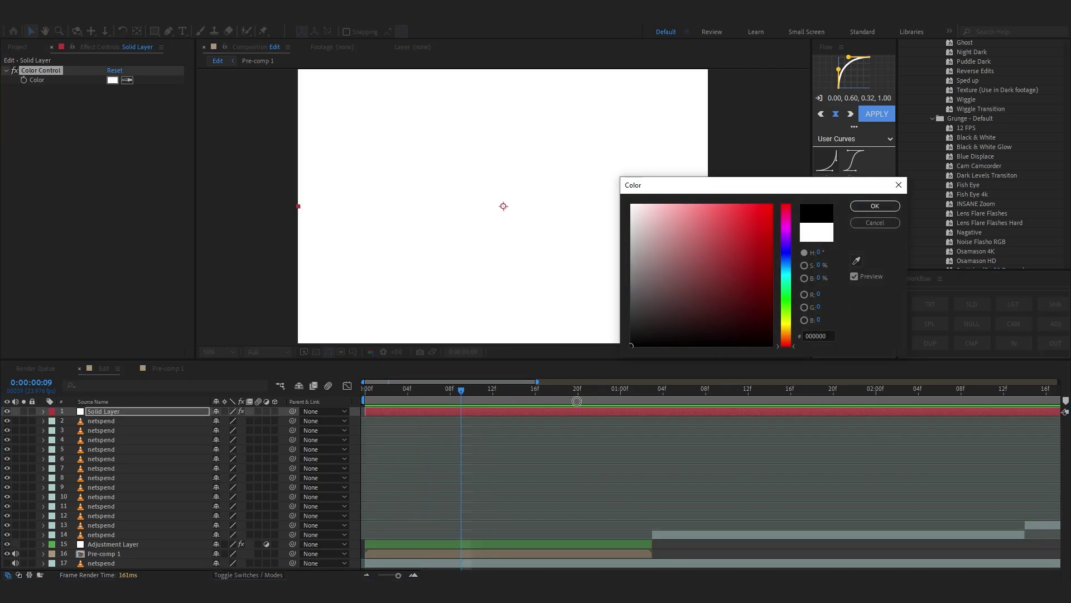
pyautogui.click(870, 209)
pyautogui.click(106, 535)
pyautogui.press('t')
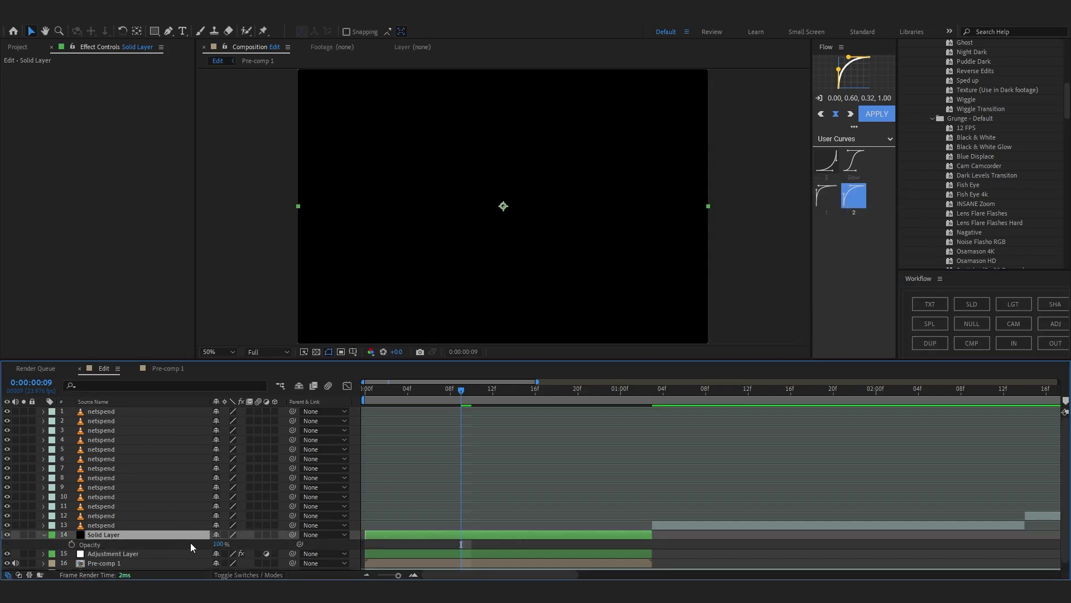
pyautogui.moveTo(216, 543); pyautogui.dragTo(157, 542)
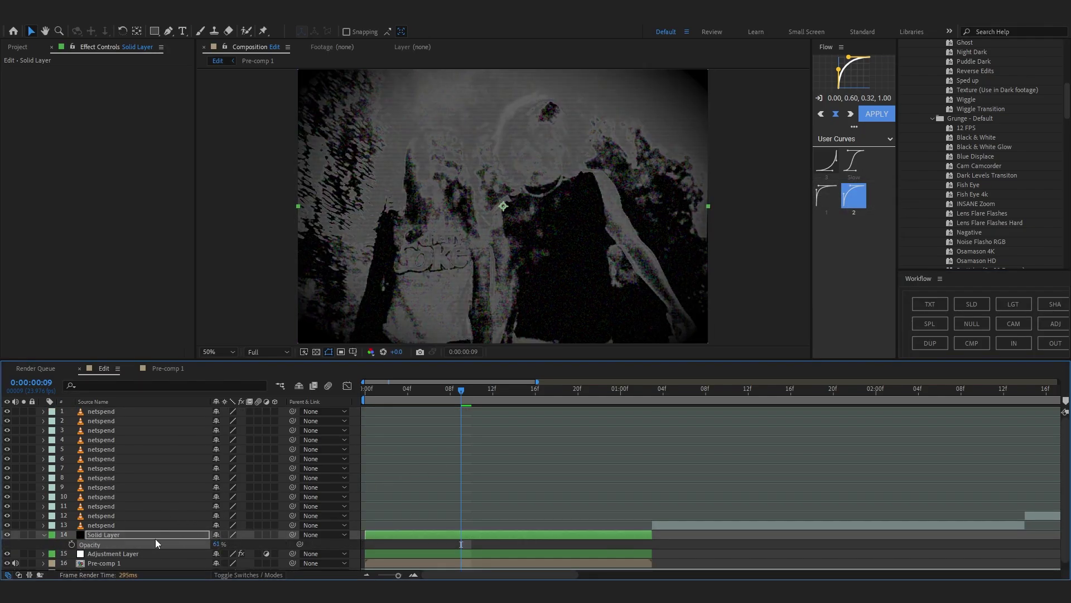
pyautogui.moveTo(494, 404); pyautogui.dragTo(553, 402)
# Set the solid layer's blending mode to Linear Burn and its opacity to 59%, and preview the darkened clips.
pyautogui.press('F4')
pyautogui.click(229, 534)
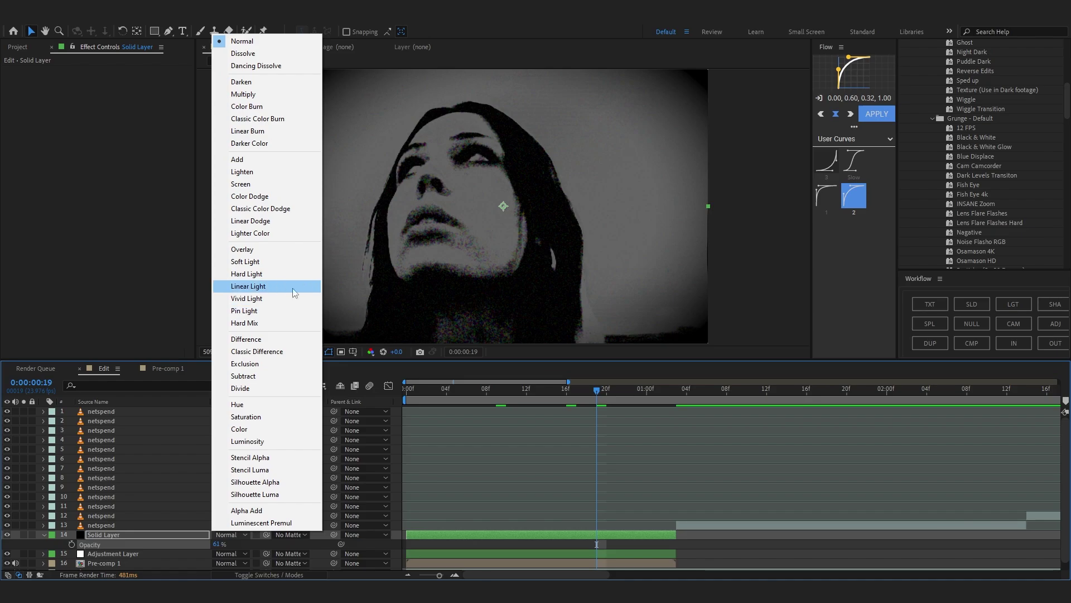
pyautogui.click(239, 242)
pyautogui.moveTo(219, 548); pyautogui.dragTo(227, 546)
pyautogui.click(229, 535)
pyautogui.click(246, 132)
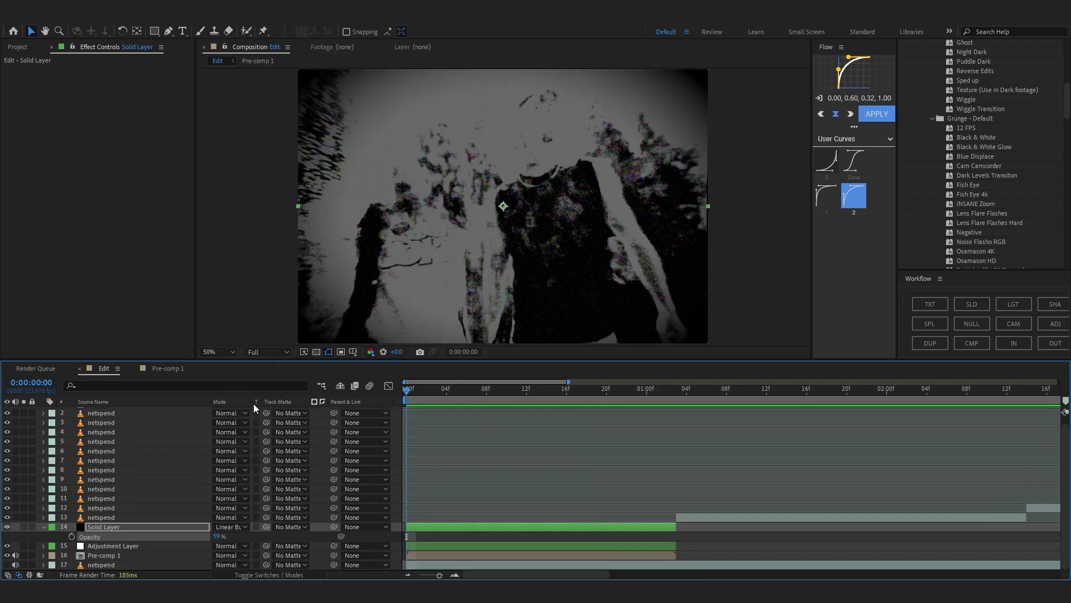
pyautogui.press('space')
# Add a text layer reading SHE JUST above the solid layer at the start of the composition.
pyautogui.press('Home')
pyautogui.click(930, 305)
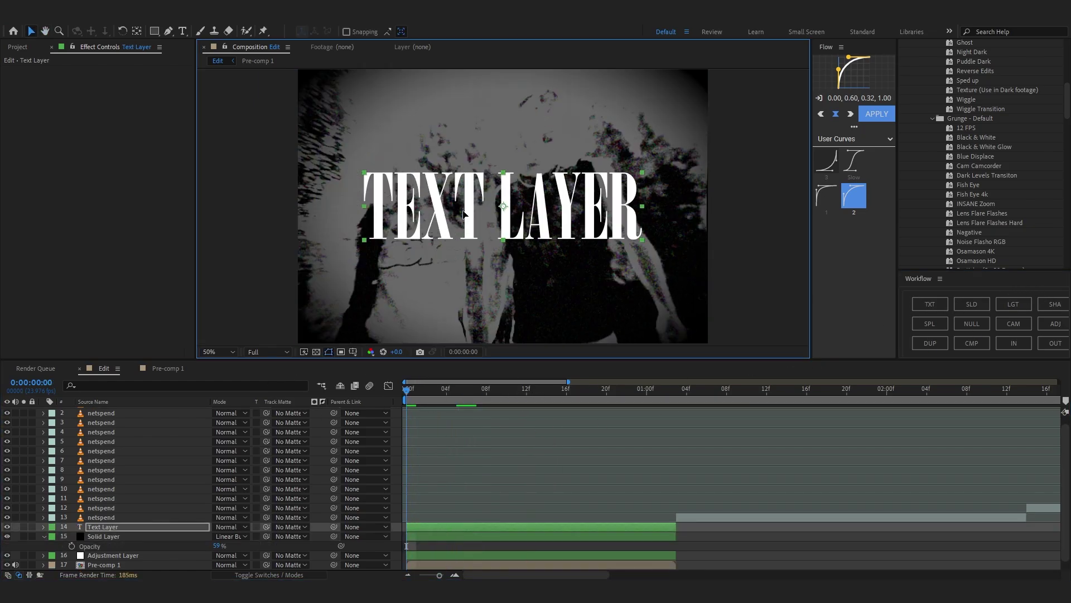
pyautogui.write('SHE JUST')
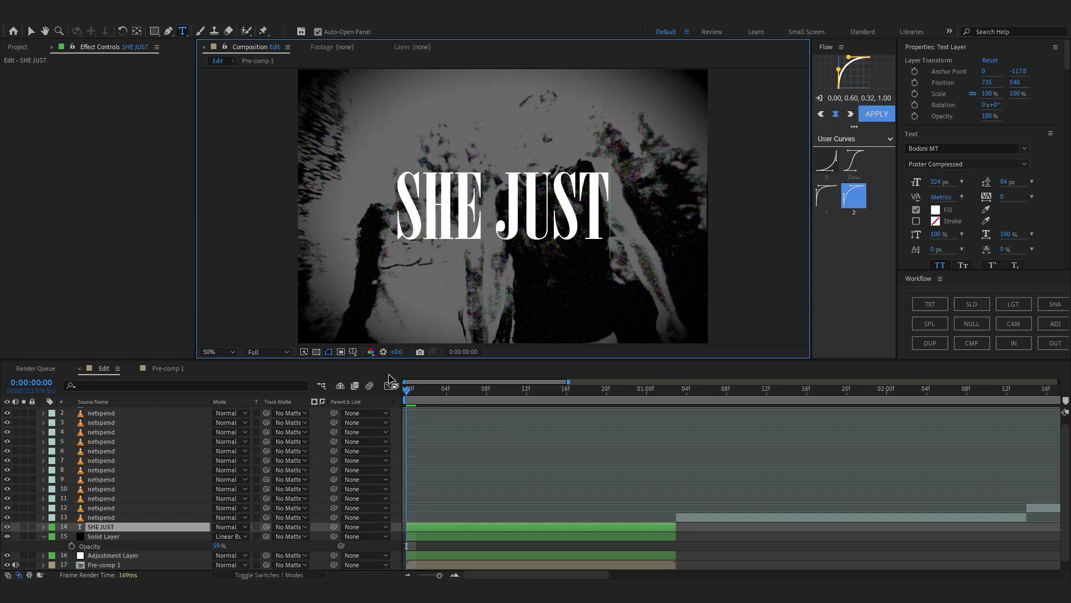
# Split the text layer at frame 10 and change the second part's text to WANNA.
pyautogui.click(375, 407)
pyautogui.press('space')
pyautogui.scroll(-1, 462, 407)
pyautogui.press('space')
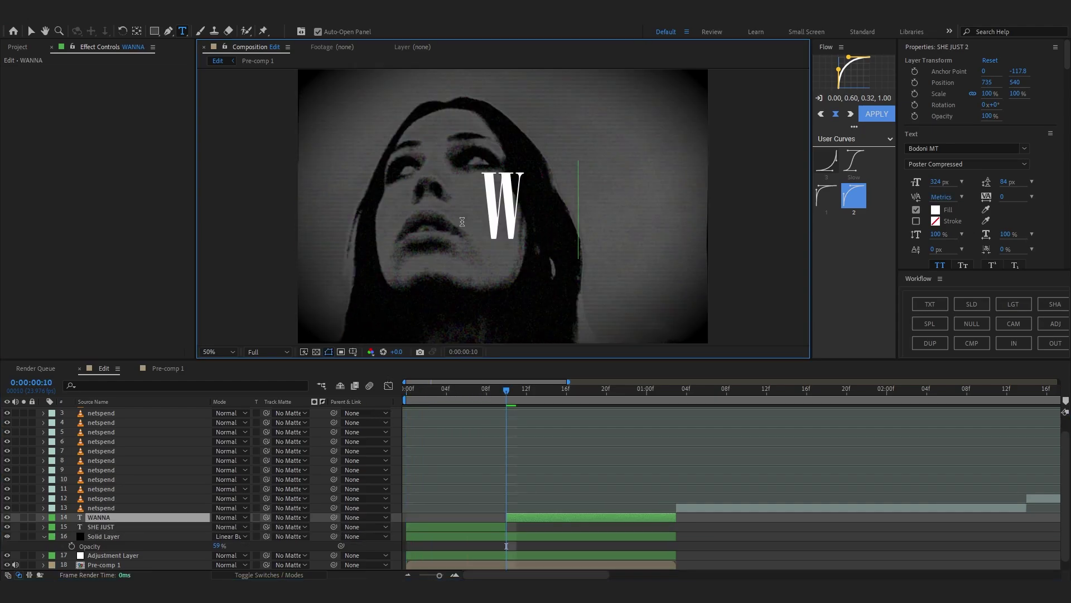
pyautogui.write('ANNA GET')
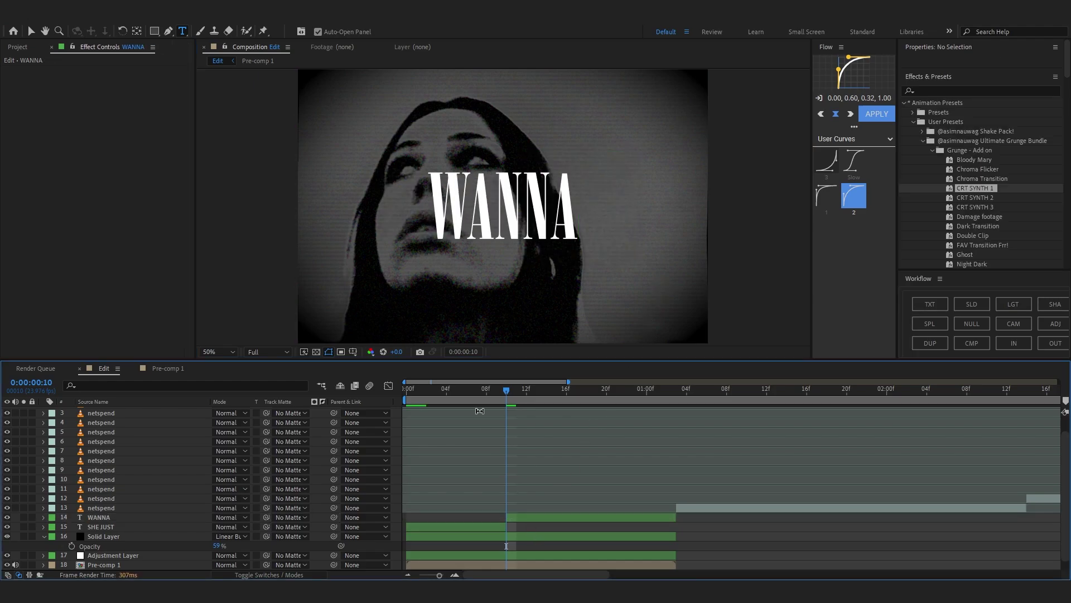
# Preview the text timing, split the WANNA layer at frame 19 and change the last part's text to GET HIGH.
pyautogui.moveTo(506, 389); pyautogui.dragTo(477, 390)
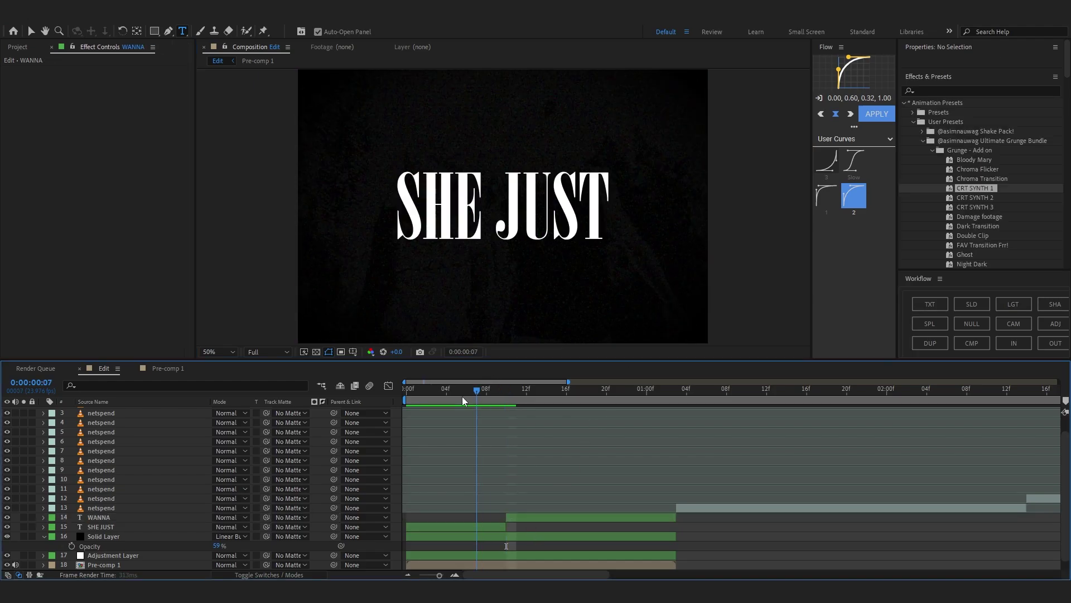
pyautogui.press('space')
pyautogui.scroll(-1, 466, 425)
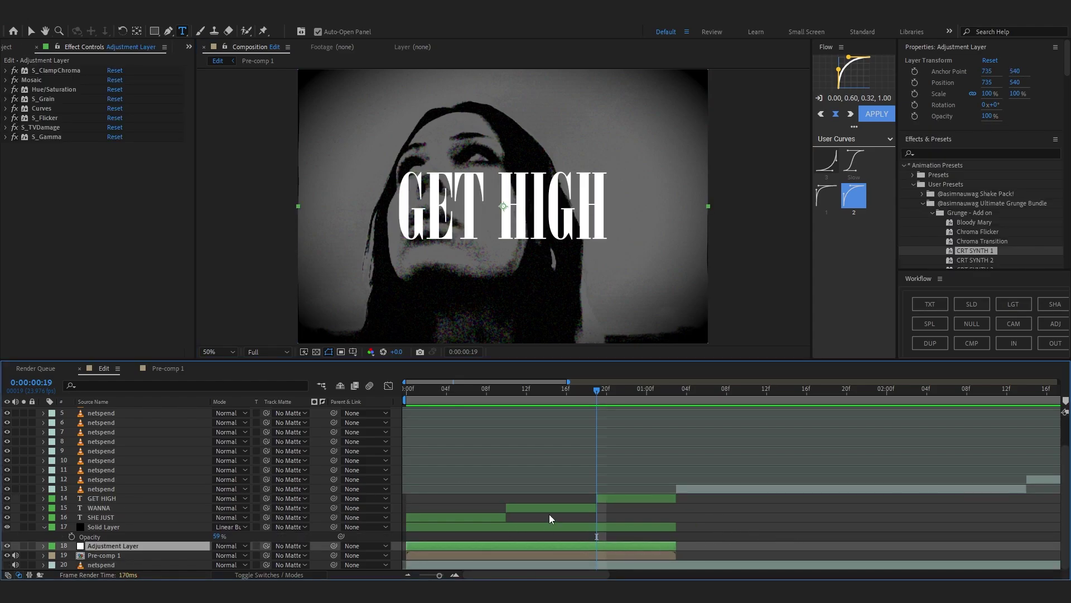
# Split the grunge adjustment layer at frame 19, where the GET HIGH text begins.
pyautogui.hotkey('ctrl', 'shift', 'd')
pyautogui.hotkey('ctrl', 'z')
pyautogui.hotkey('ctrl', 'shift', 'd')
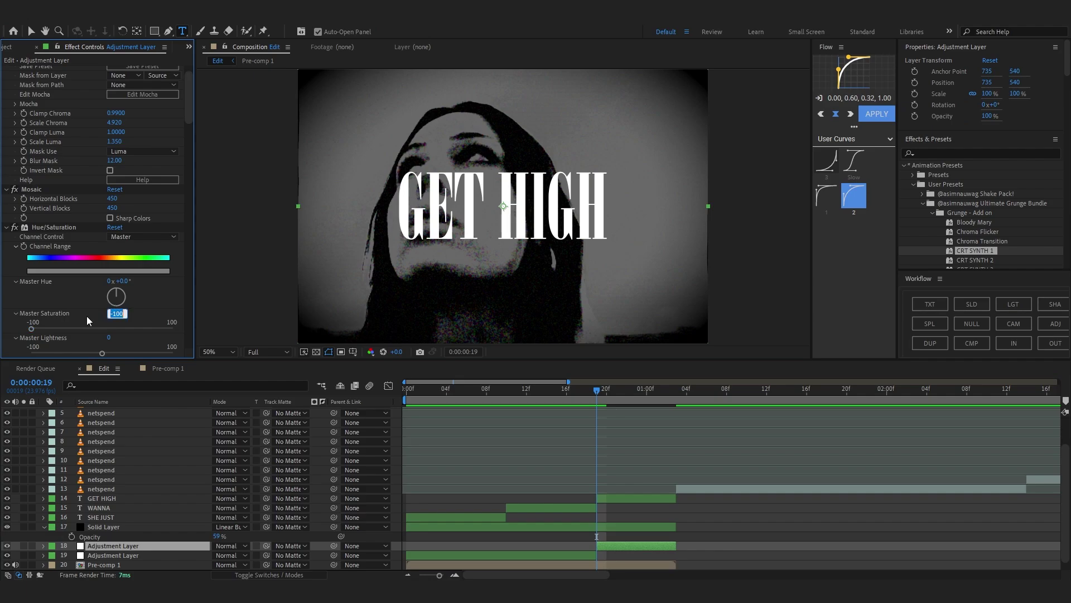
# Set the Hue/Saturation Master Saturation of the adjustment layer under GET HIGH to -73 and preview the composition.
pyautogui.press('pagedown')
pyautogui.press('pagedown')
pyautogui.moveTo(75, 329); pyautogui.dragTo(52, 328)
pyautogui.press('space')
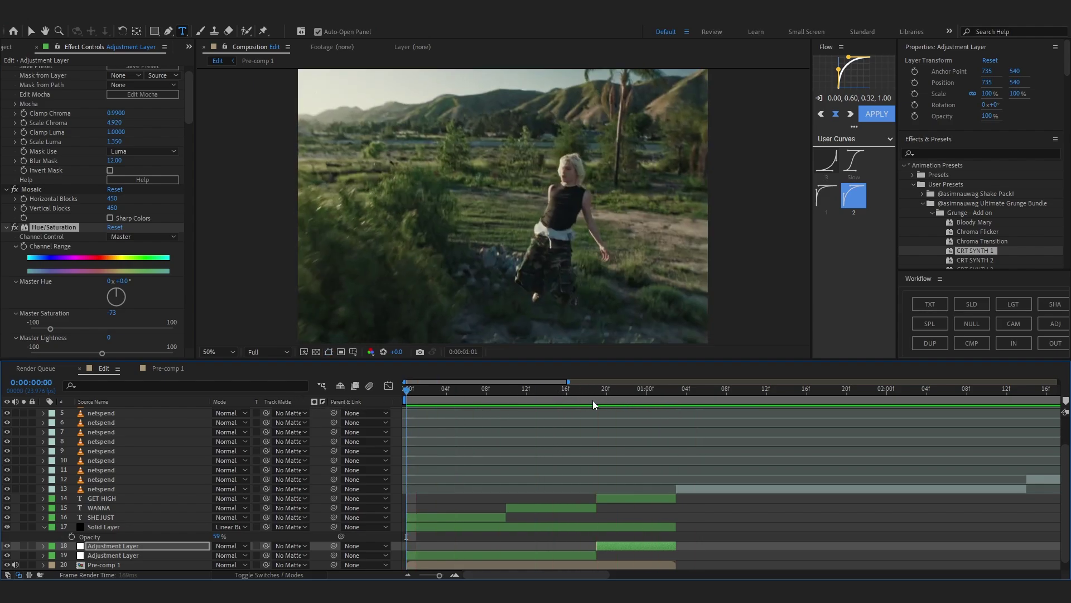
# Pre-compose the three text layers and set the new pre-comp's blending mode to Difference.
pyautogui.click(616, 500)
pyautogui.press('space')
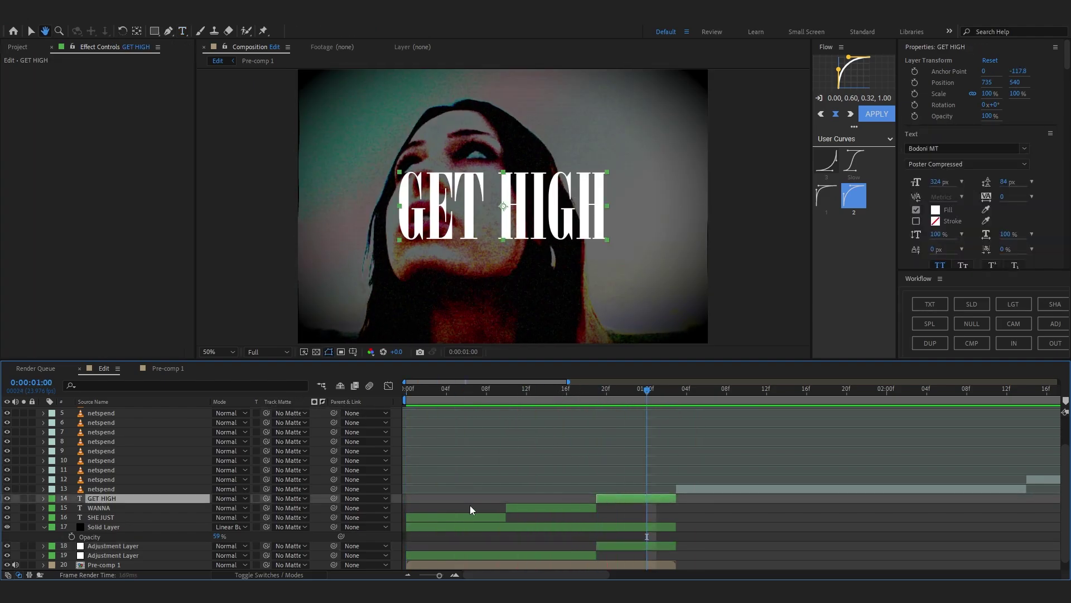
pyautogui.keyDown('shift'); pyautogui.click(471, 518); pyautogui.keyUp('shift')
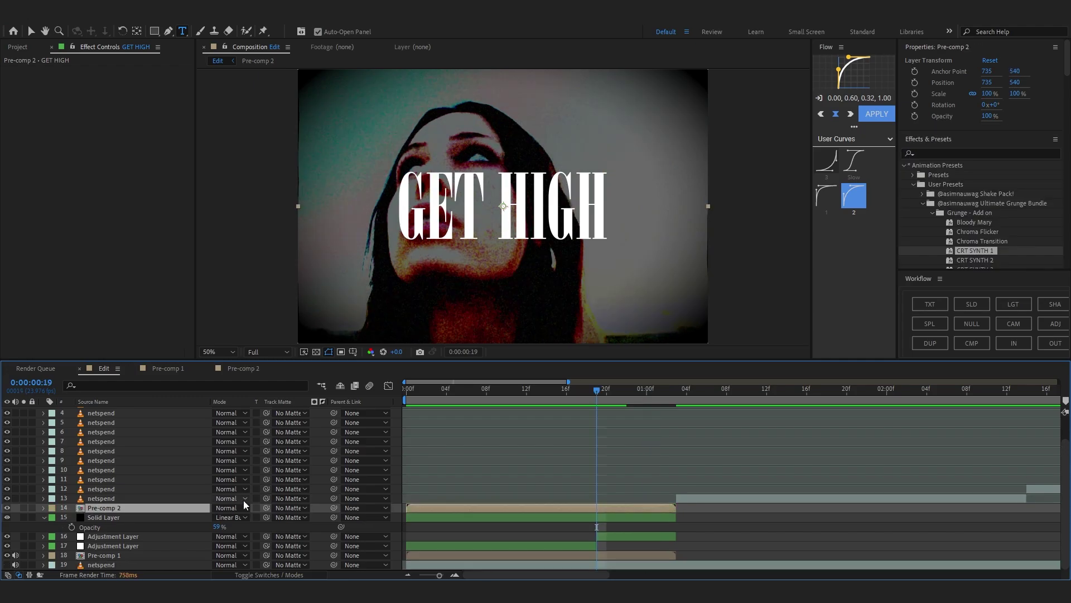
pyautogui.click(240, 507)
pyautogui.click(245, 313)
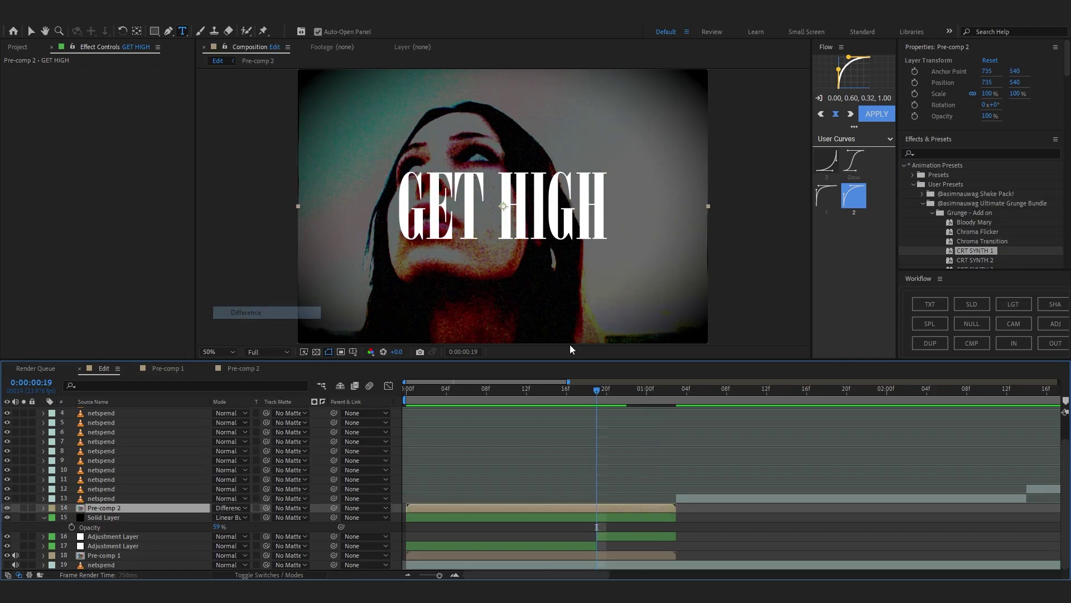
# Try the Deep Glow effect on the text pre-comp and delete it.
pyautogui.hotkey('ctrl', 'space')
pyautogui.write('dee')
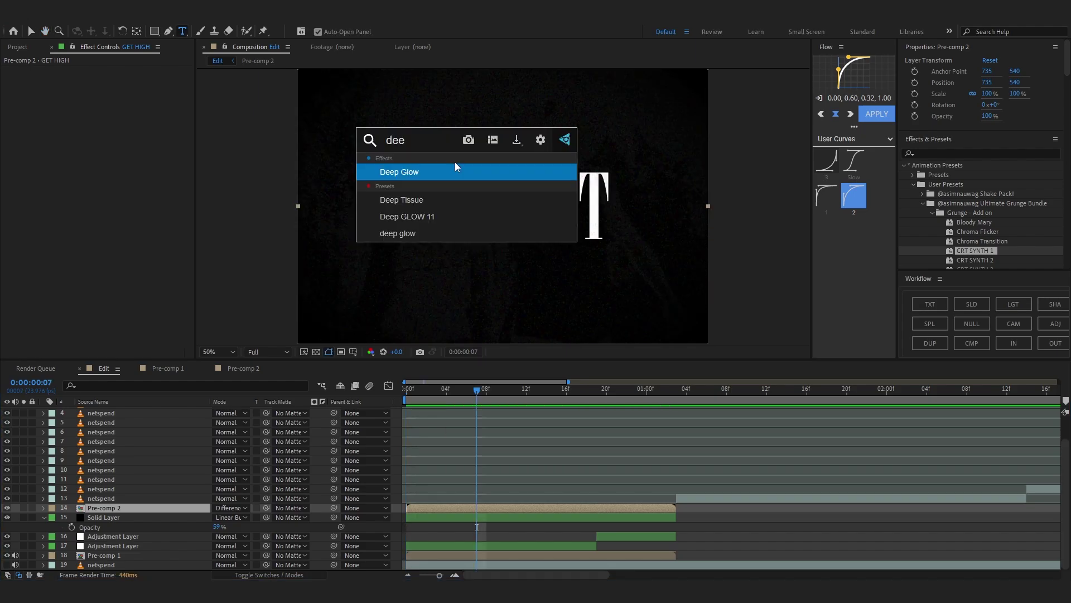
pyautogui.click(360, 173)
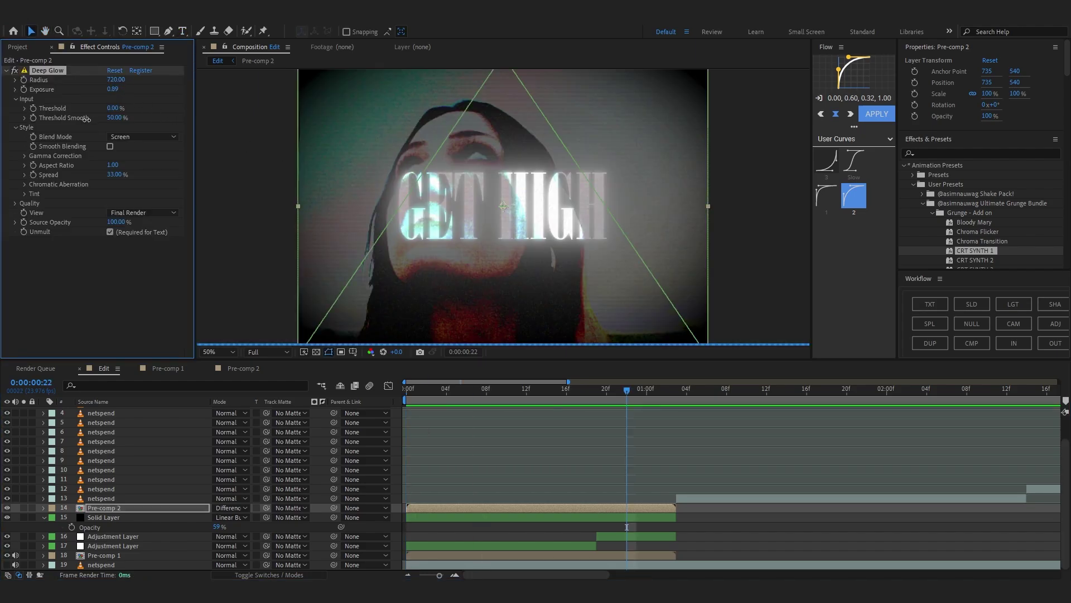
pyautogui.press('Delete')
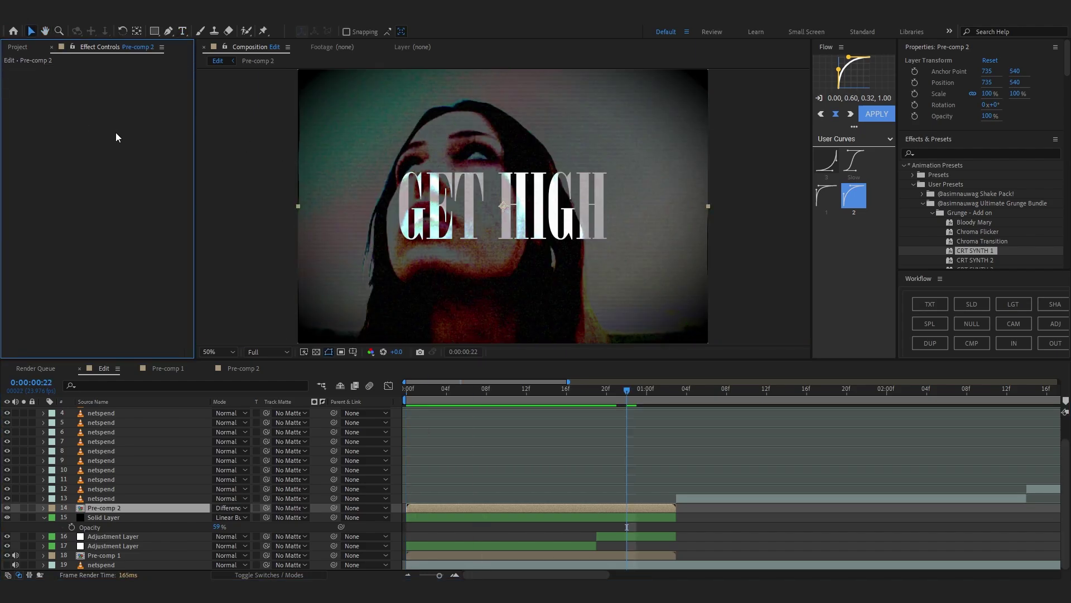
# Apply the Optical Glow effect to the text pre-comp and preview it from the start.
pyautogui.hotkey('ctrl', 'space')
pyautogui.write('p')
pyautogui.press('BackSpace')
pyautogui.write('omp')
pyautogui.click(143, 168)
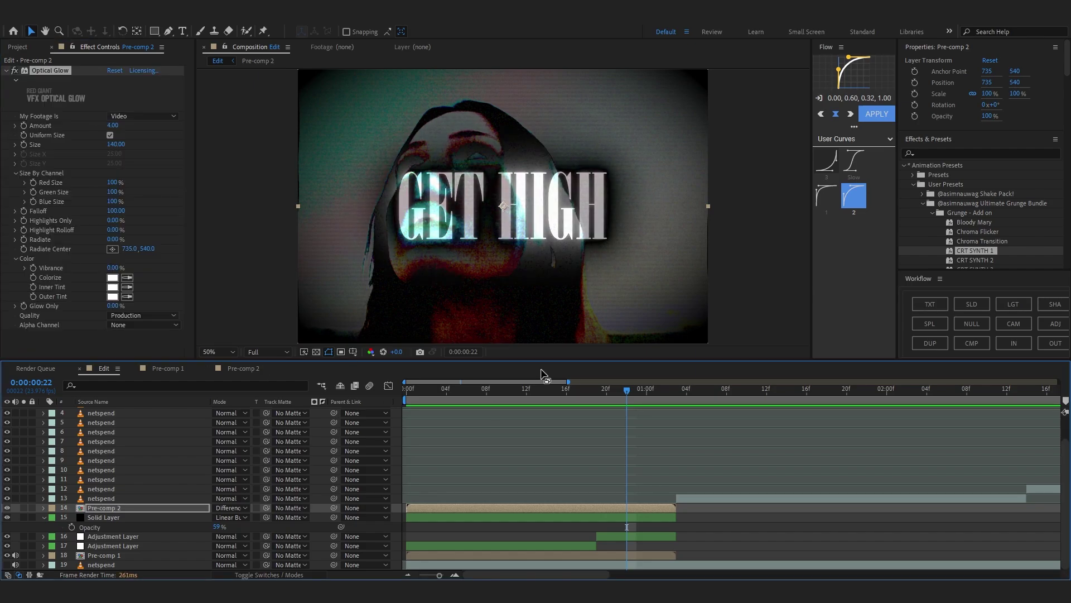
pyautogui.moveTo(562, 389); pyautogui.dragTo(406, 390)
pyautogui.press('space')
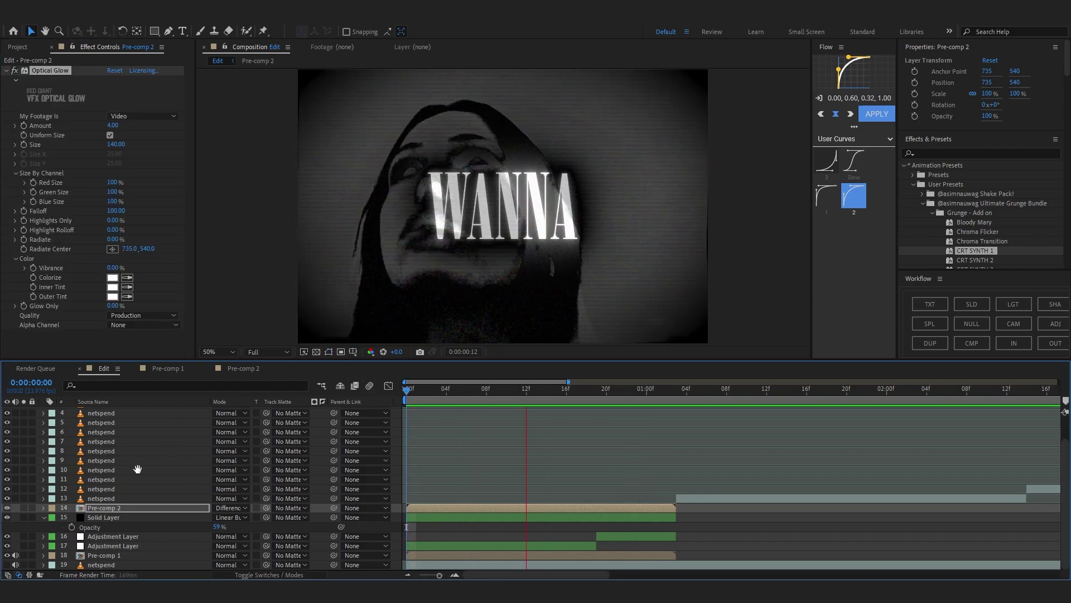
# Try the Classic Color Dodge blending mode on the text pre-comp.
pyautogui.click(230, 508)
pyautogui.click(244, 187)
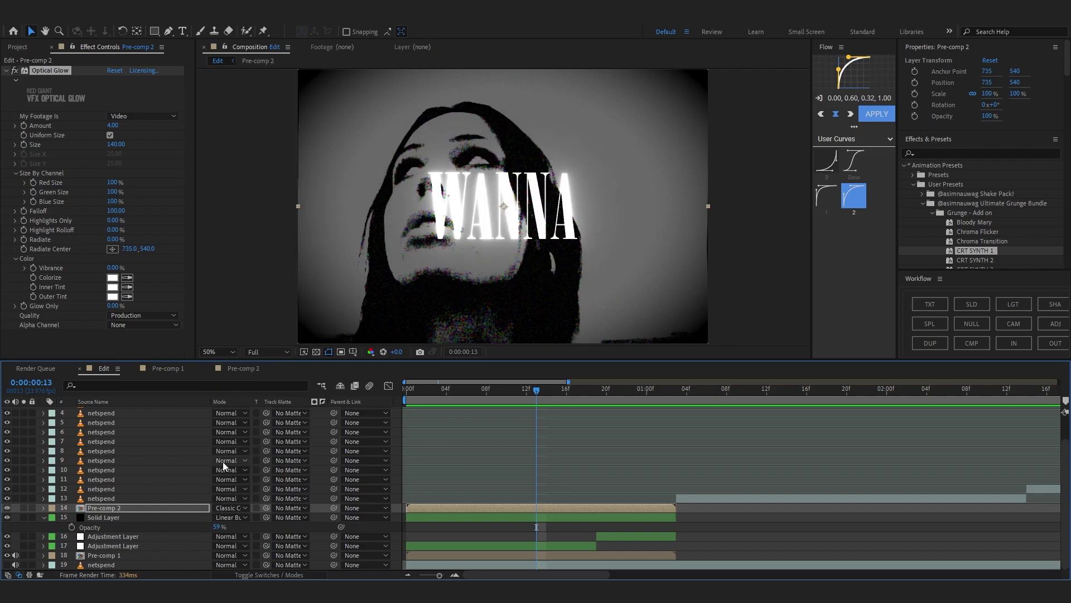
# In Pre-comp 2, split the SHE JUST layer at frame 1, change its first part to S89 JUST and preview it.
pyautogui.press('Home')
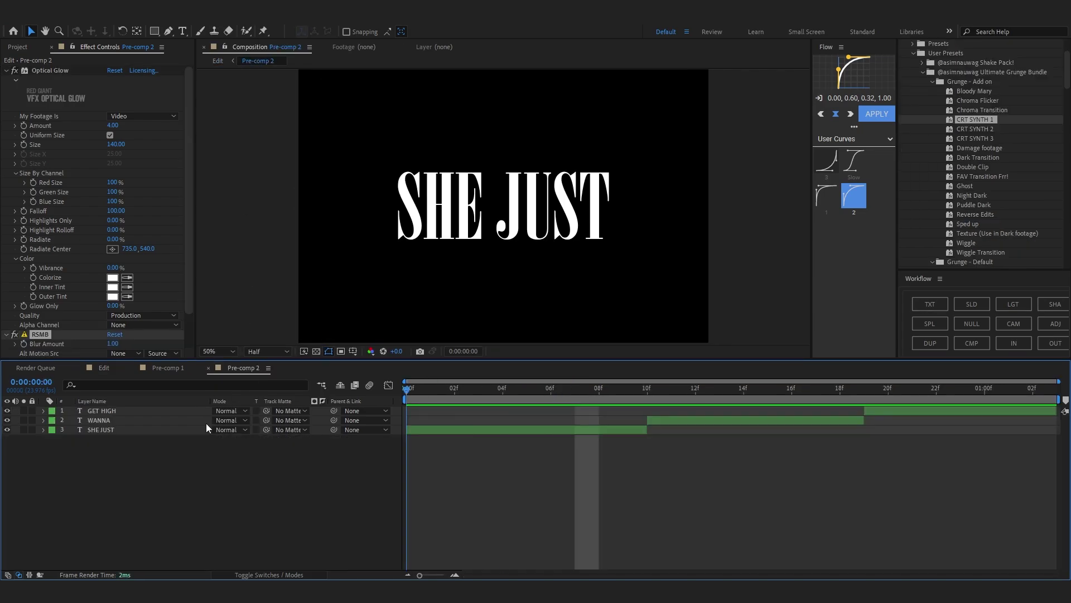
pyautogui.click(423, 430)
pyautogui.click(432, 390)
pyautogui.hotkey('ctrl', 'shift', 'd')
pyautogui.click(416, 392)
pyautogui.doubleClick(477, 231)
pyautogui.press('BackSpace')
pyautogui.press('BackSpace')
pyautogui.write('89')
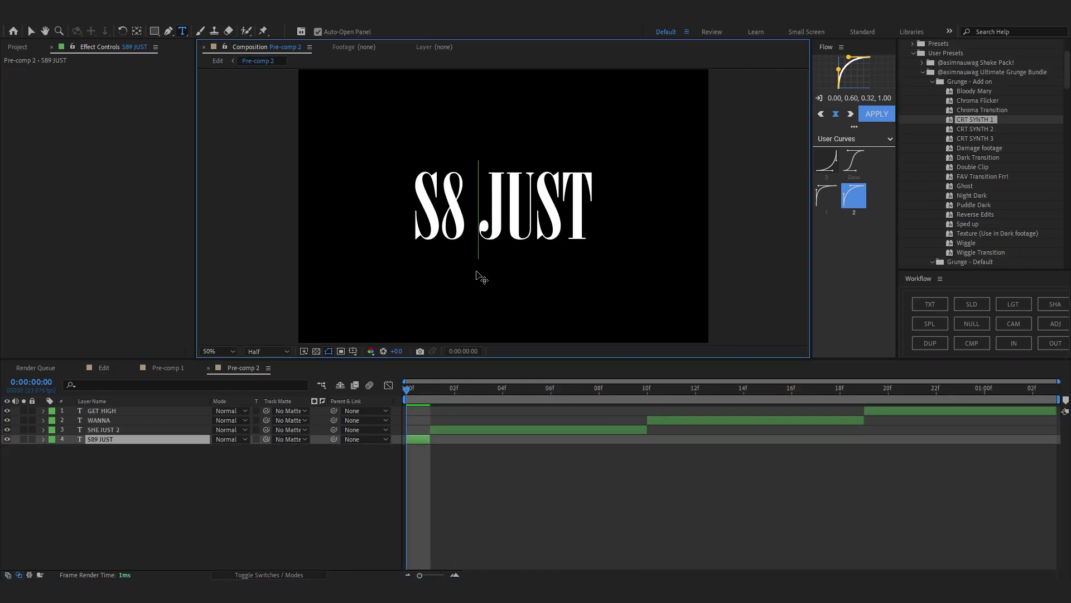
pyautogui.click(534, 550)
pyautogui.press('space')
pyautogui.press('space')
# Split the remaining SHE JUST layer at frame 2, change its one-frame first part to SHA JUST and preview it.
pyautogui.moveTo(553, 391); pyautogui.dragTo(391, 428)
pyautogui.press('pagedown')
pyautogui.press('pagedown')
pyautogui.click(447, 431)
pyautogui.hotkey('ctrl', 'shift', 'd')
pyautogui.click(439, 391)
pyautogui.click(435, 437)
pyautogui.press('Return')
pyautogui.write('SHA JUST')
pyautogui.click(642, 392)
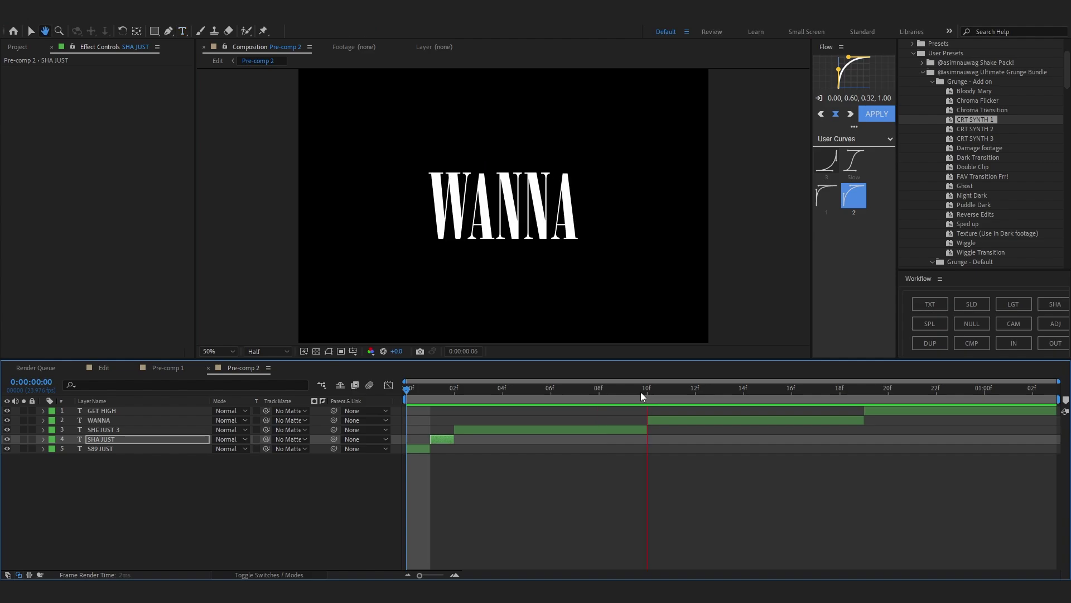
# Split the WANNA layer at frame 11 and change its one-frame first part to WAMMA.
pyautogui.click(667, 397)
pyautogui.click(678, 420)
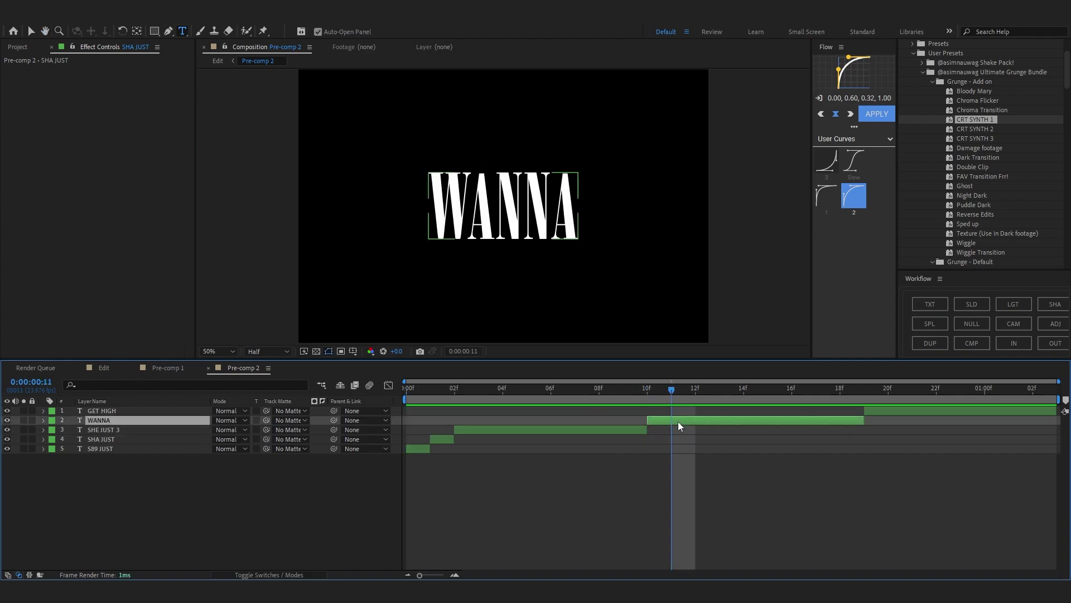
pyautogui.hotkey('ctrl', 'shift', 'd')
pyautogui.click(648, 392)
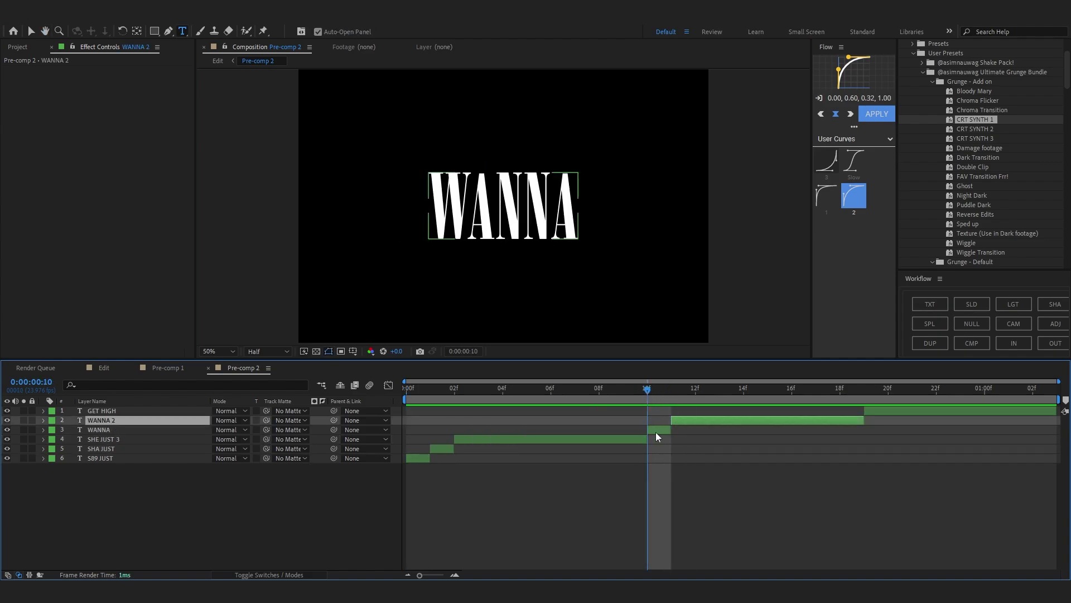
pyautogui.click(656, 431)
pyautogui.click(510, 199)
pyautogui.press('BackSpace')
pyautogui.press('Delete')
pyautogui.write('MM')
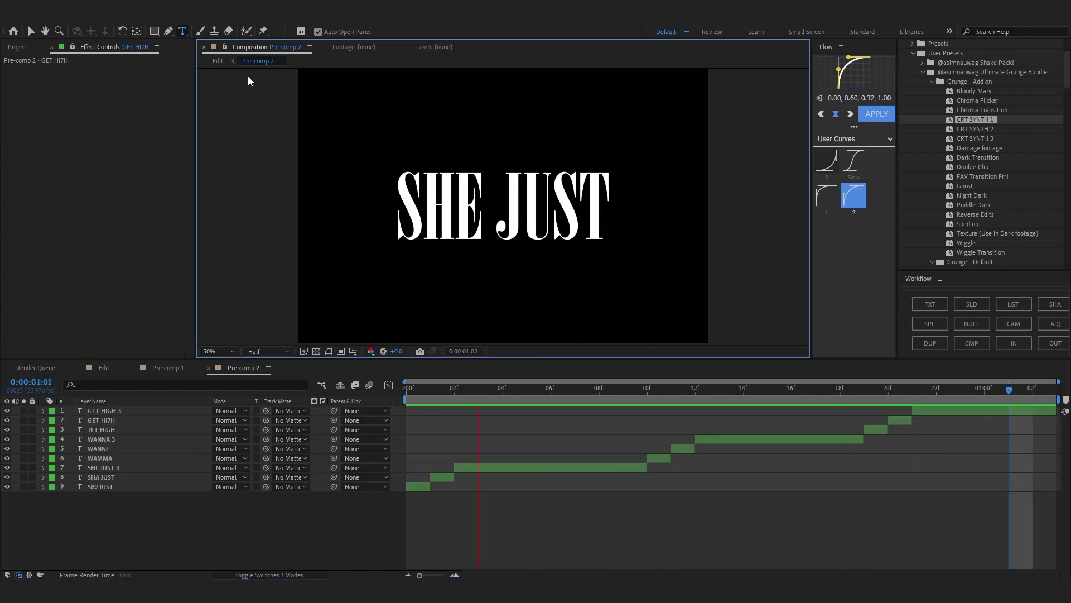
# Return to the Edit composition and preview the glitching text over the clips.
pyautogui.click(218, 62)
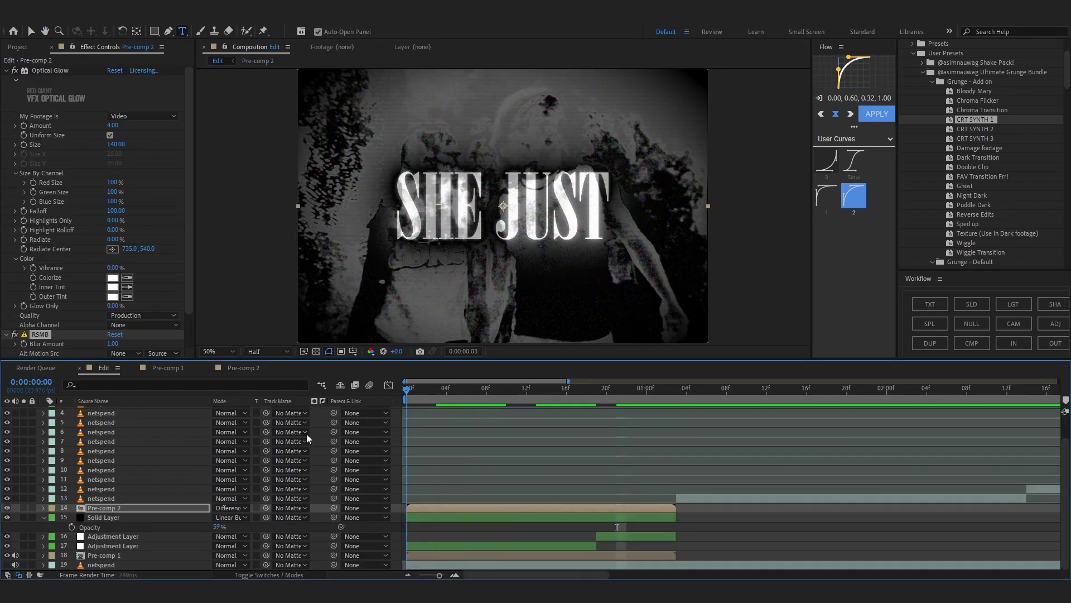
# Turn off the RSMB effect on Pre-comp 2 and preview the Edit composition from the start.
pyautogui.press('space')
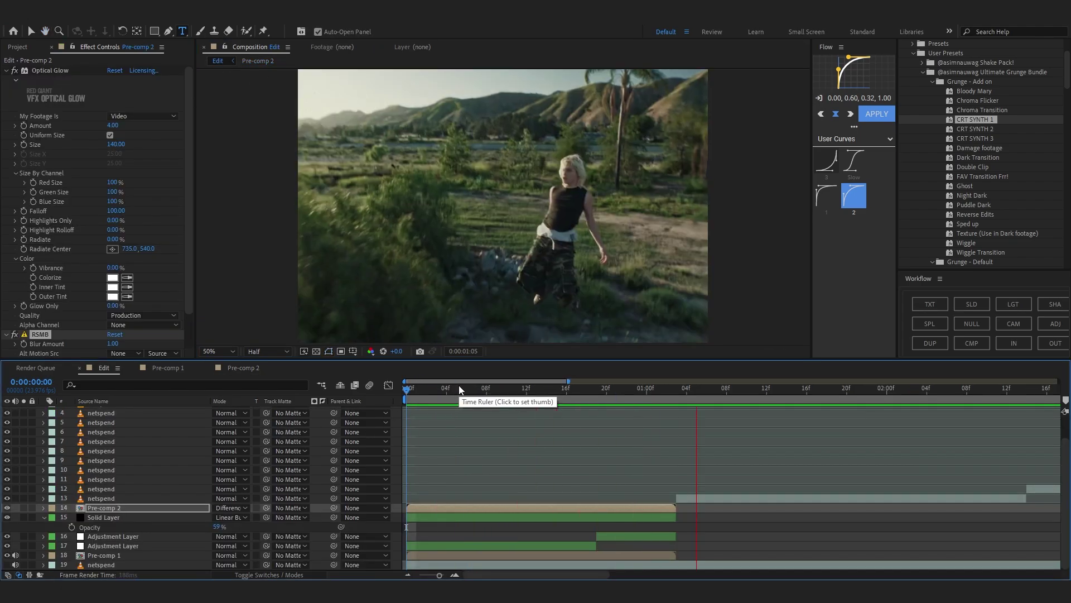
pyautogui.press('space')
pyautogui.press('space')
pyautogui.press('space')
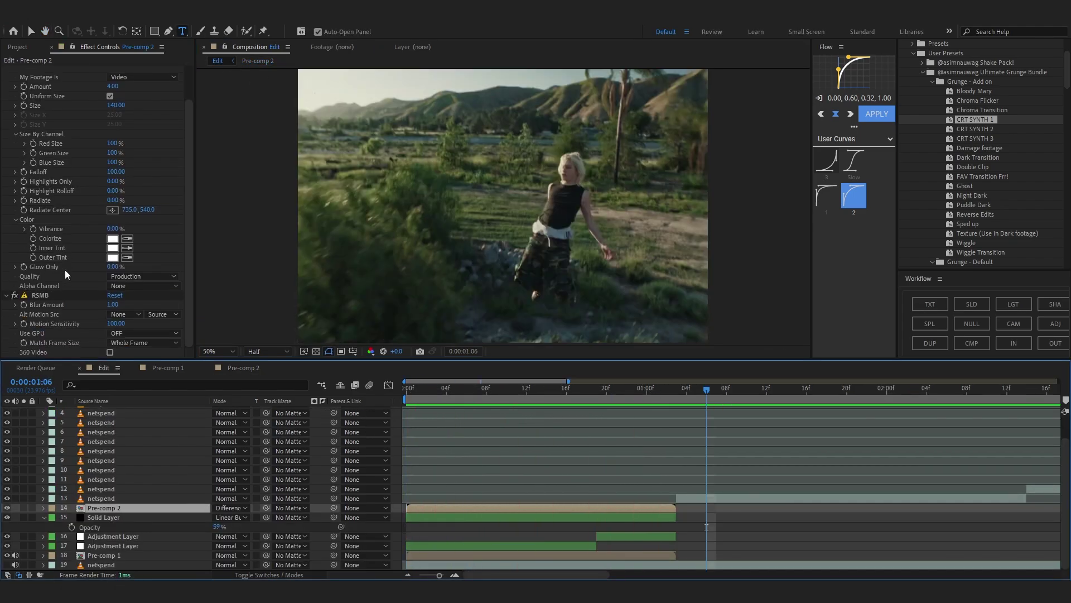
pyautogui.click(15, 296)
pyautogui.moveTo(444, 390); pyautogui.dragTo(400, 467)
pyautogui.press('space')
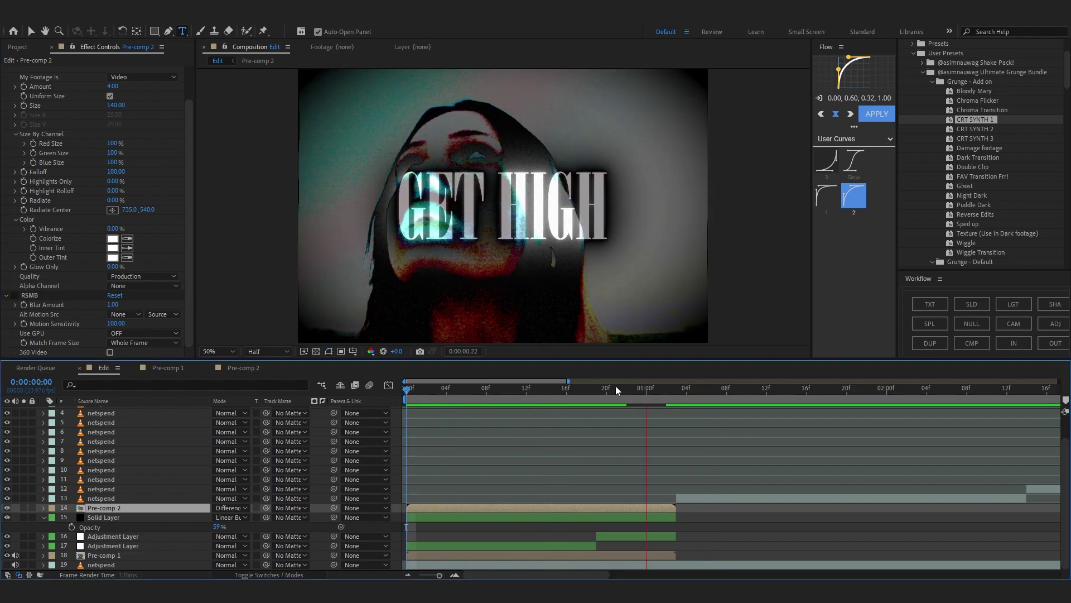
pyautogui.press('space')
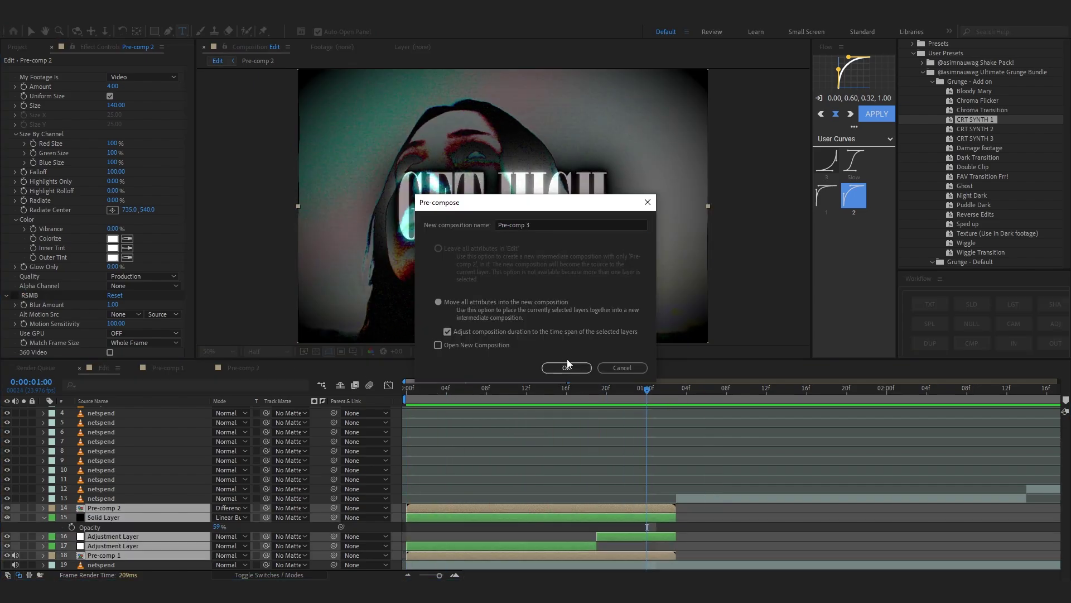
# Pre-compose the text, solid, adjustment and clip layers as Pre-comp 3 and keyframe its scale from 111% to 100%.
pyautogui.click(567, 366)
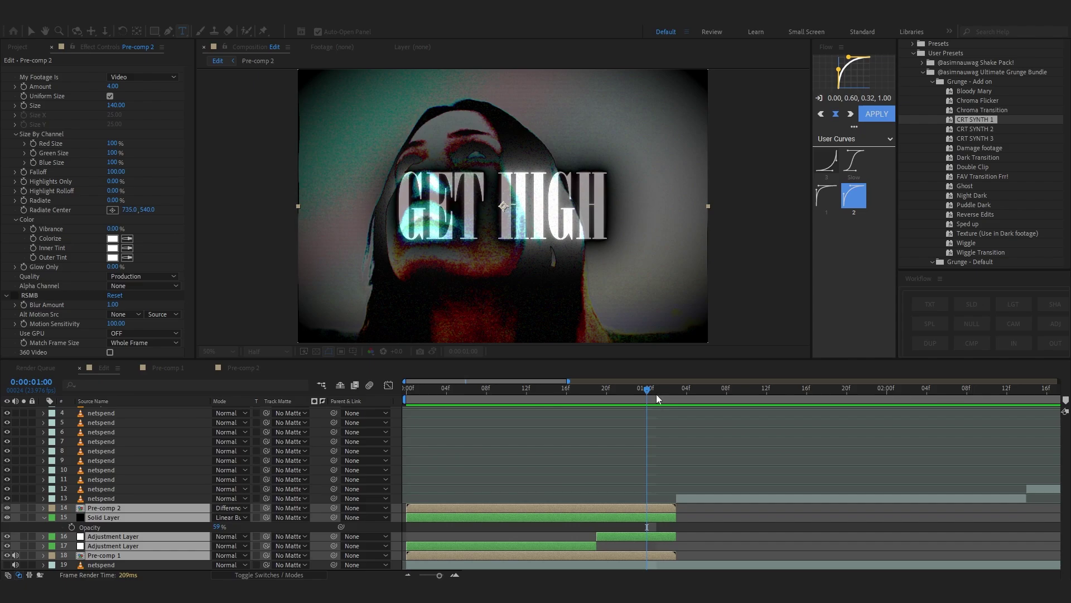
pyautogui.moveTo(601, 394); pyautogui.dragTo(38, 433)
pyautogui.press('s')
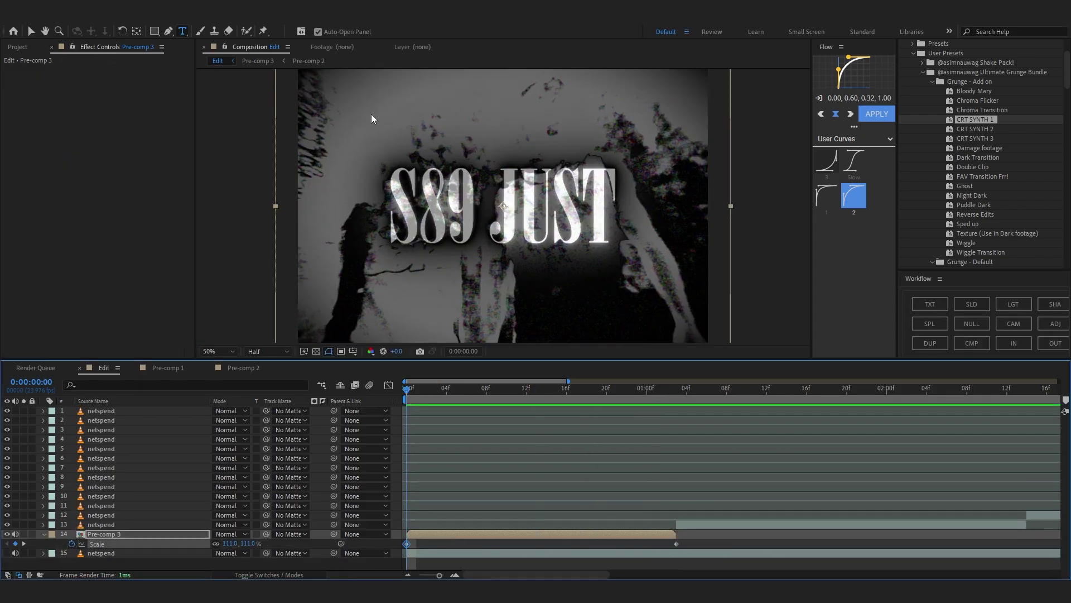
# Apply S_Shake to Pre-comp 3 with amplitude 0.62, frequency 2, motion blur on and Tilt Rand Amp 29.6.
pyautogui.hotkey('ctrl', 'space')
pyautogui.write('shake')
pyautogui.press('Return')
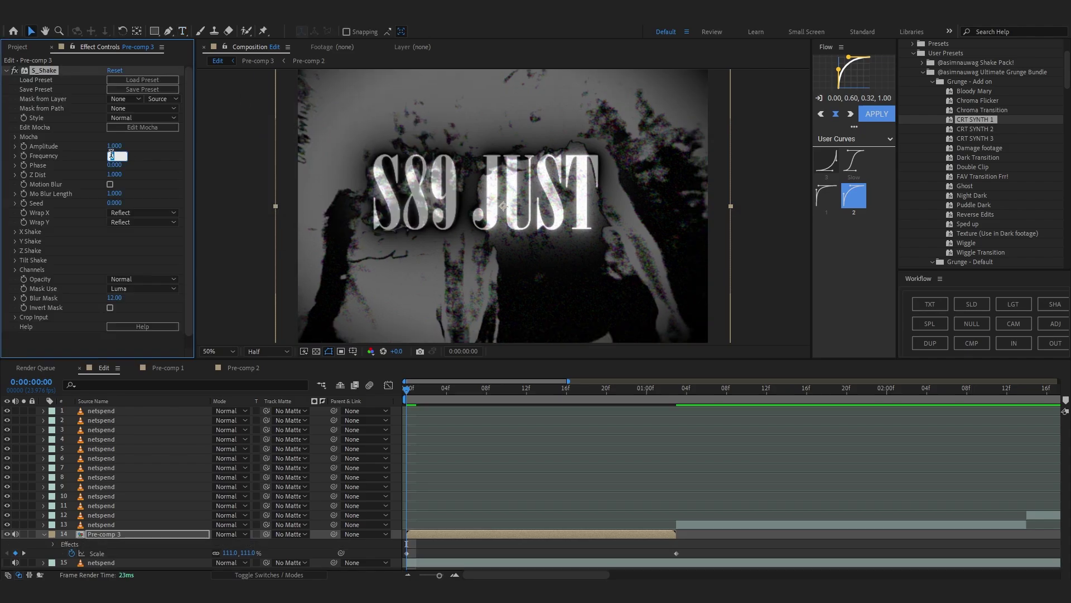
pyautogui.moveTo(115, 146); pyautogui.dragTo(96, 150)
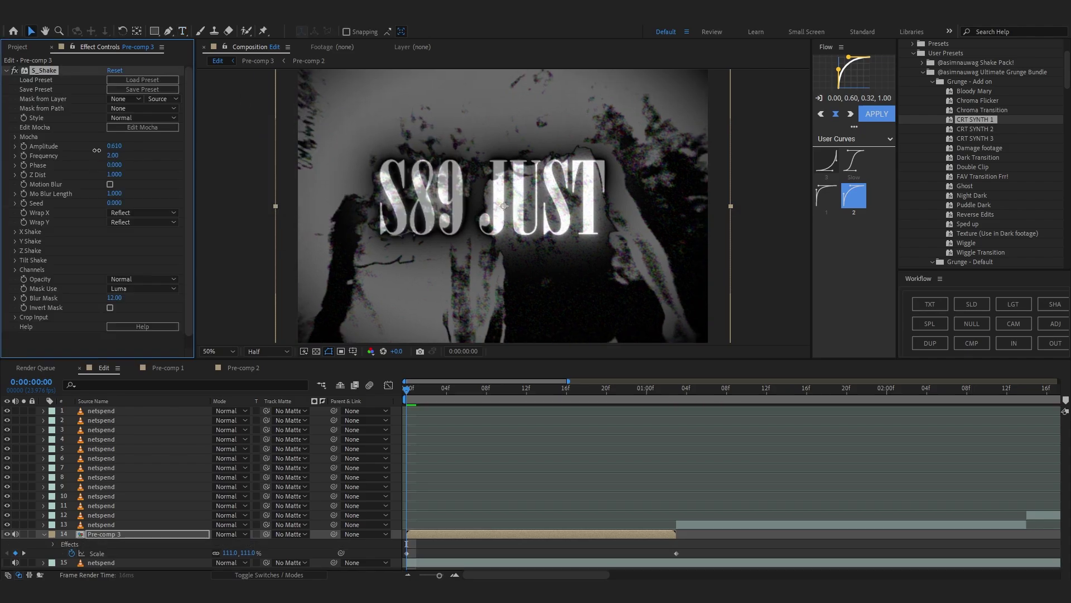
pyautogui.click(110, 185)
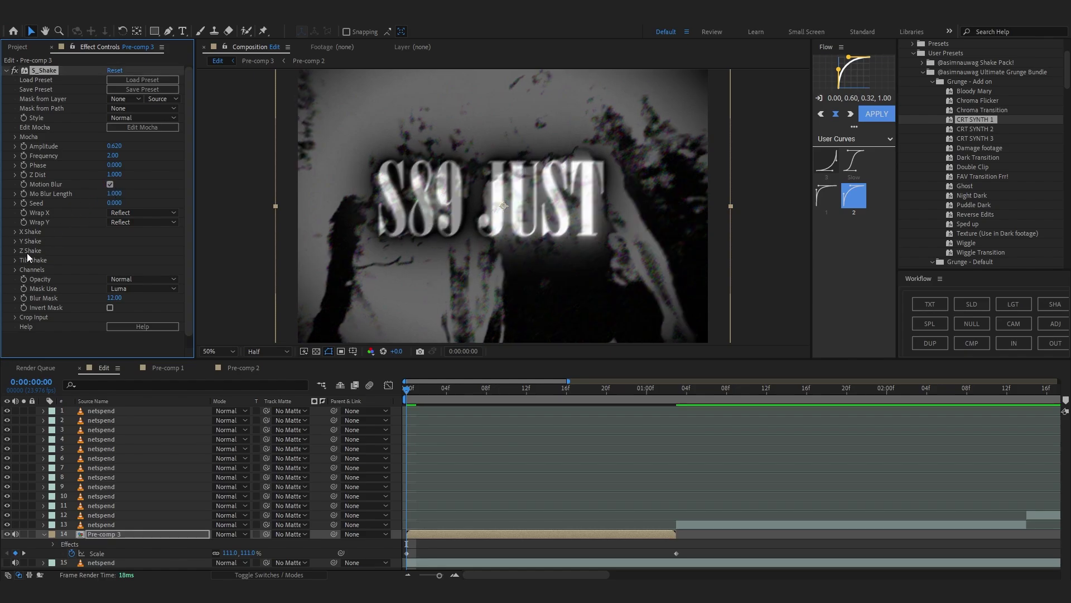
pyautogui.click(15, 260)
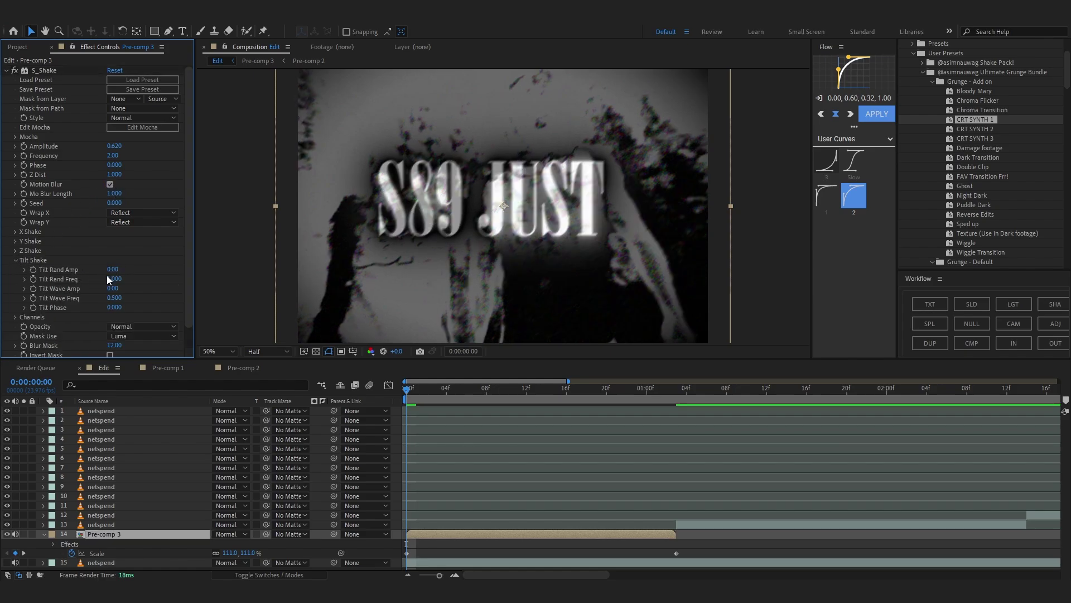
pyautogui.moveTo(124, 269); pyautogui.dragTo(183, 248)
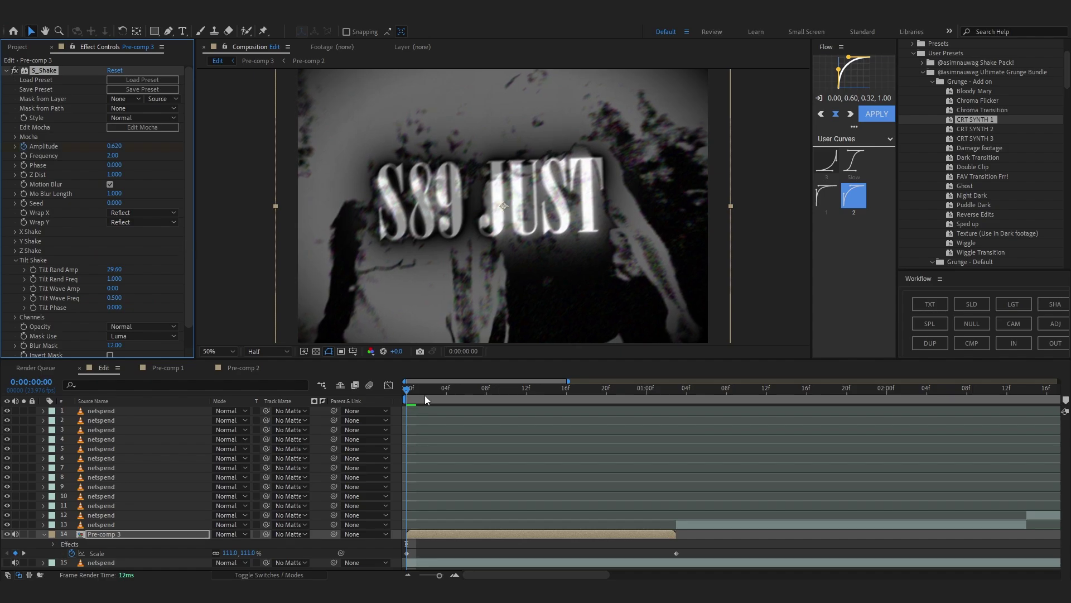
# Keyframe the shake amplitude on Pre-comp 3 down to 0 at 0:00:01:00.
pyautogui.moveTo(425, 394); pyautogui.dragTo(620, 425)
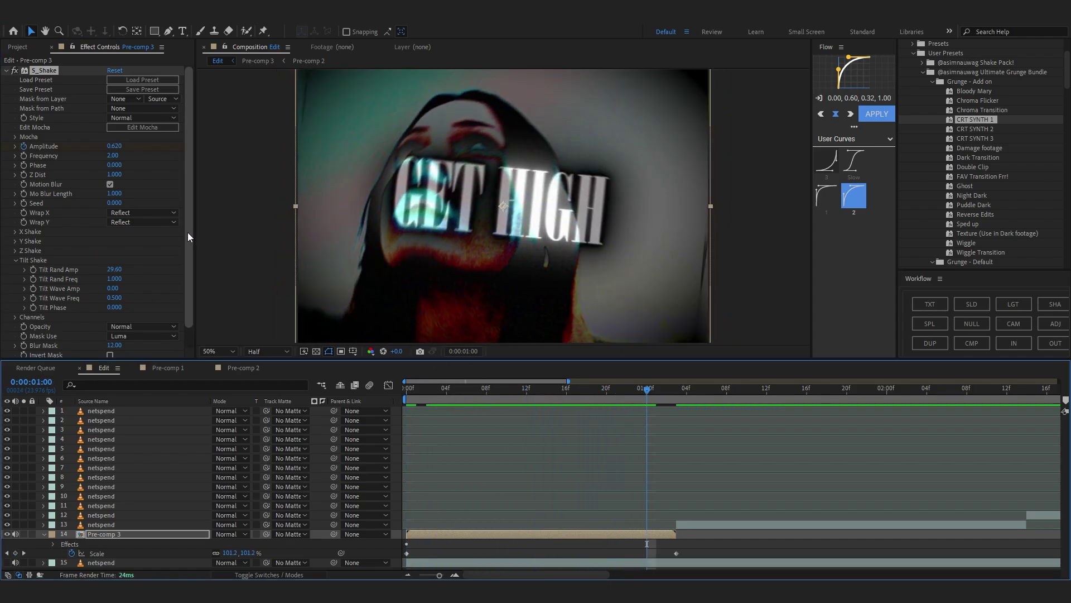
pyautogui.click(127, 156)
pyautogui.write('0')
pyautogui.press('Return')
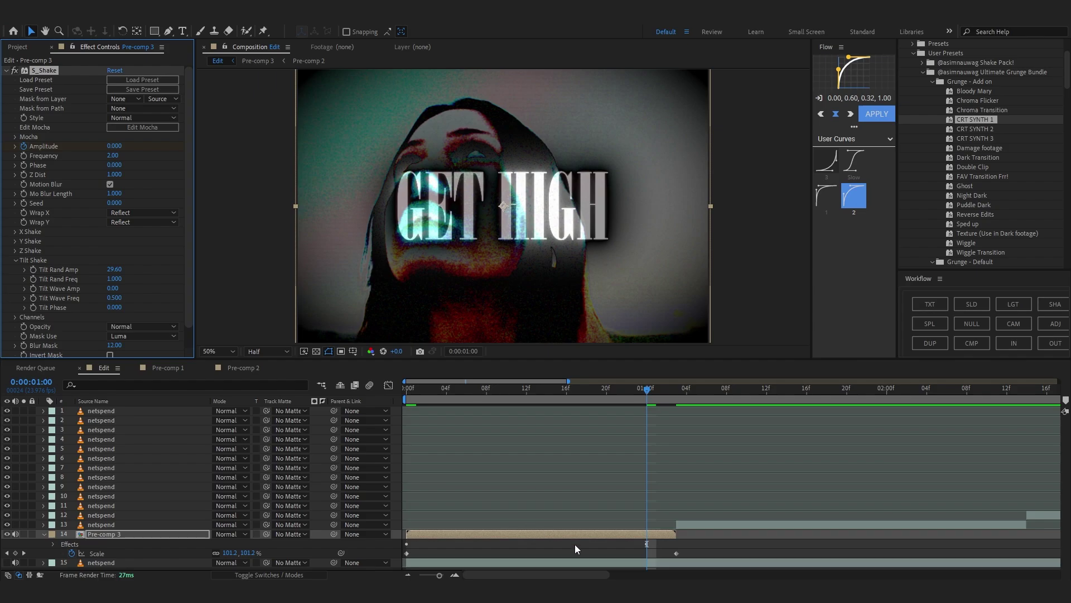
# Ease the shake amplitude keyframes of Pre-comp 3 with the selected Flow curve.
pyautogui.press('u')
pyautogui.moveTo(664, 551); pyautogui.dragTo(396, 555)
pyautogui.click(879, 116)
pyautogui.click(538, 413)
pyautogui.press('Home')
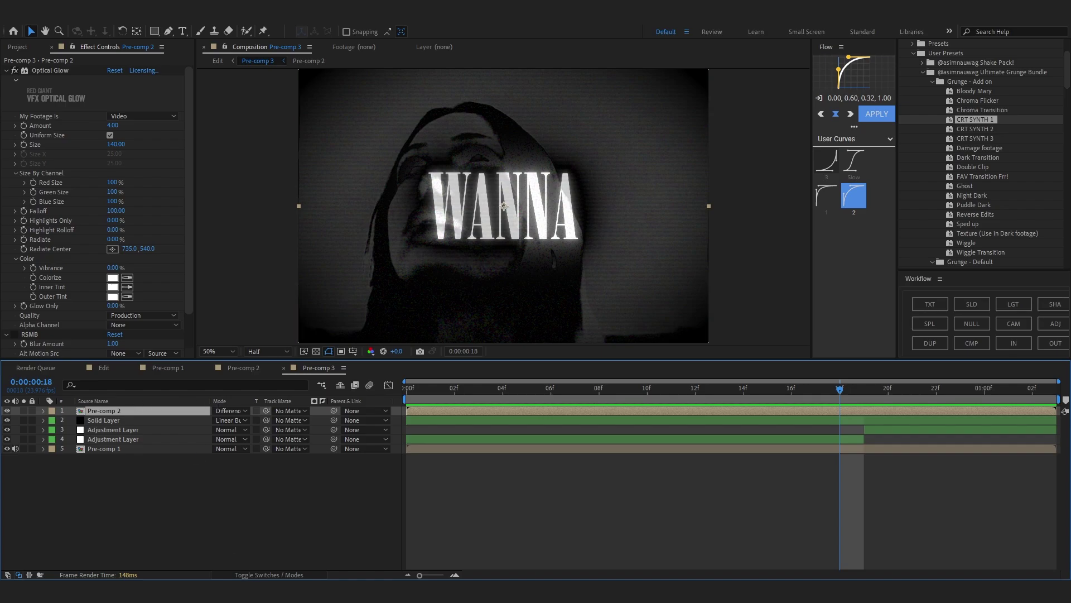
# Inside Pre-comp 3, set the Pre-comp 2 text layer to Screen blending mode and 85% opacity, and preview it.
pyautogui.click(229, 411)
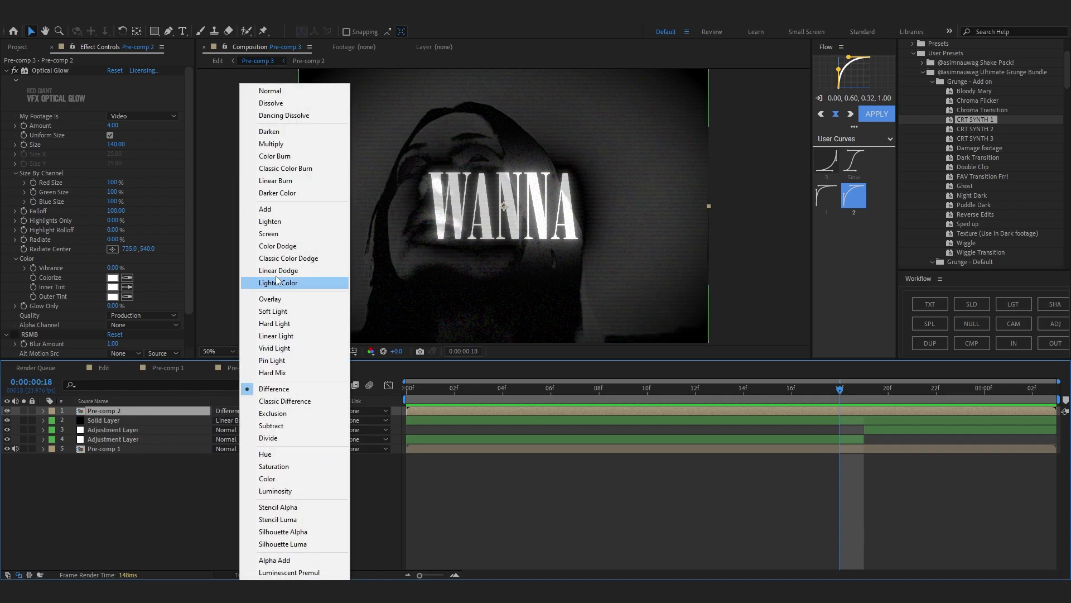
pyautogui.click(268, 233)
pyautogui.press('space')
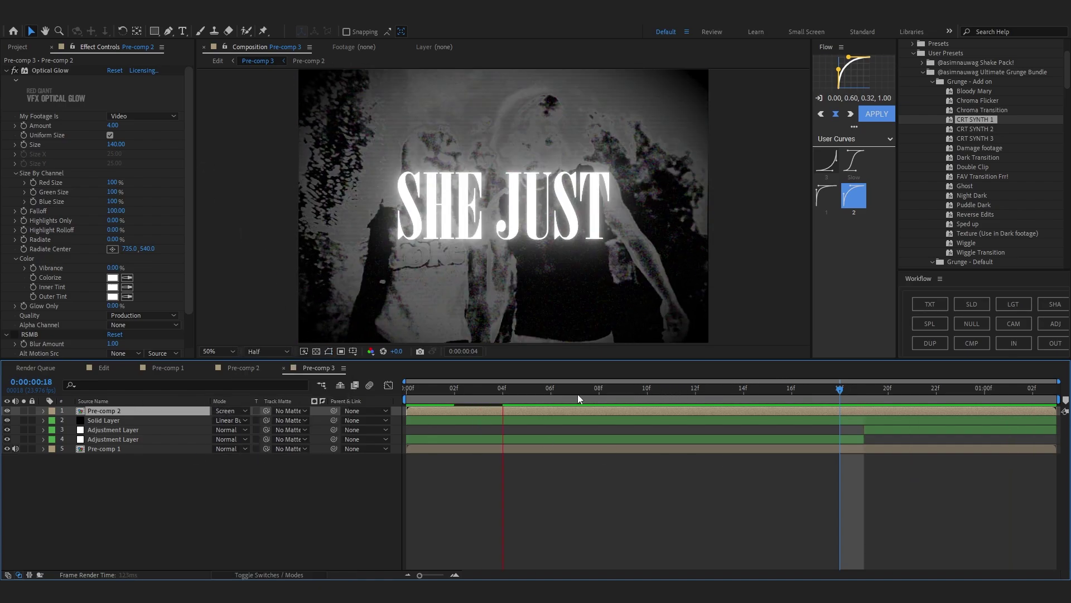
pyautogui.press('t')
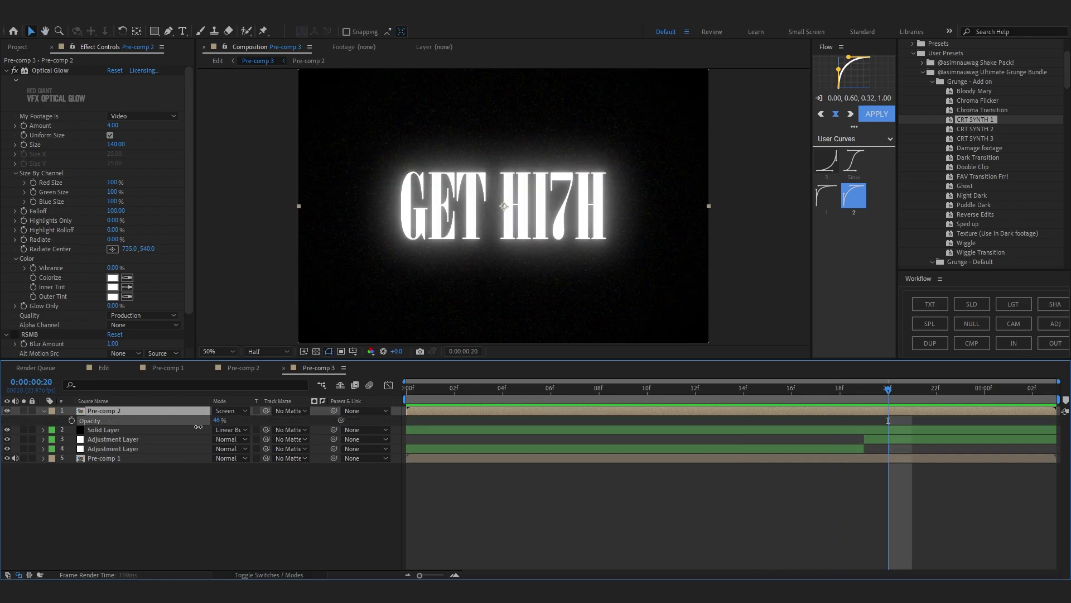
pyautogui.moveTo(217, 420); pyautogui.dragTo(217, 424)
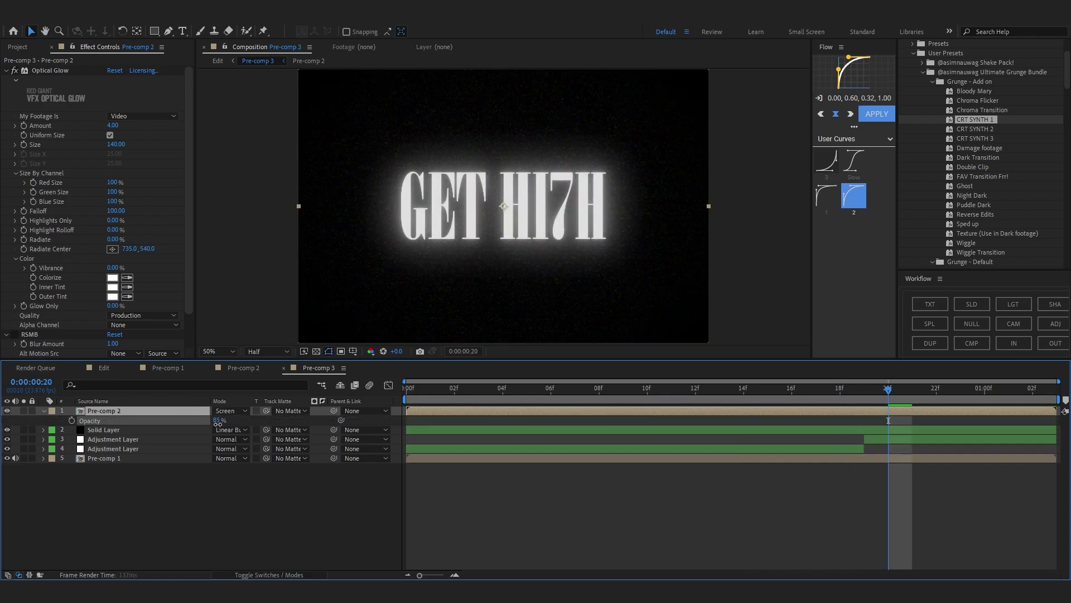
pyautogui.press('space')
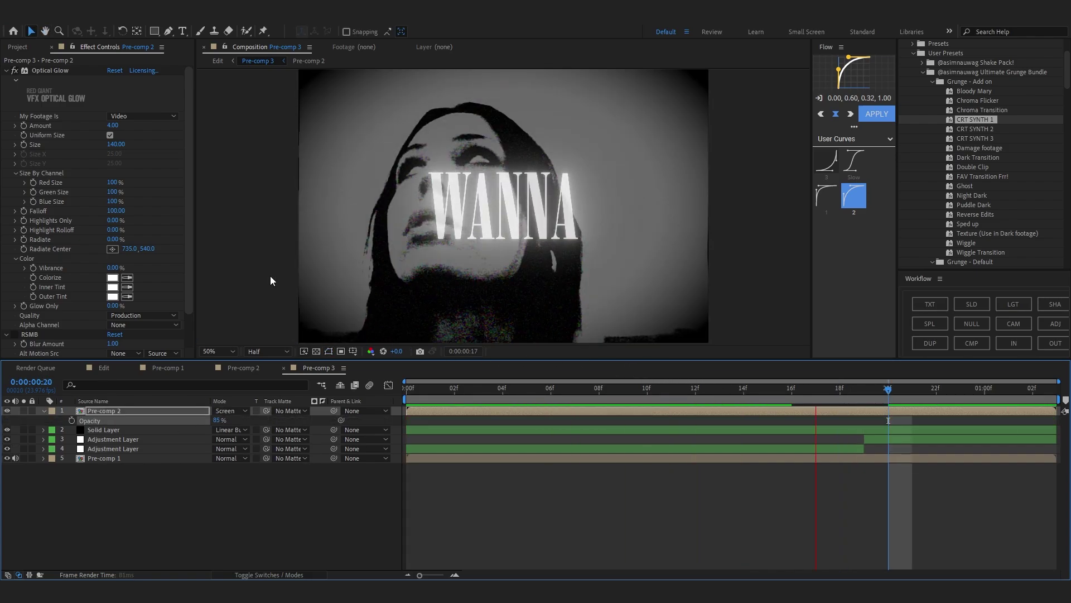
# Return to the Edit composition, apply uni.Chromatic Aberration to Pre-comp 3 and preview the result.
pyautogui.click(218, 60)
pyautogui.hotkey('ctrl', 'space')
pyautogui.write('chromatic')
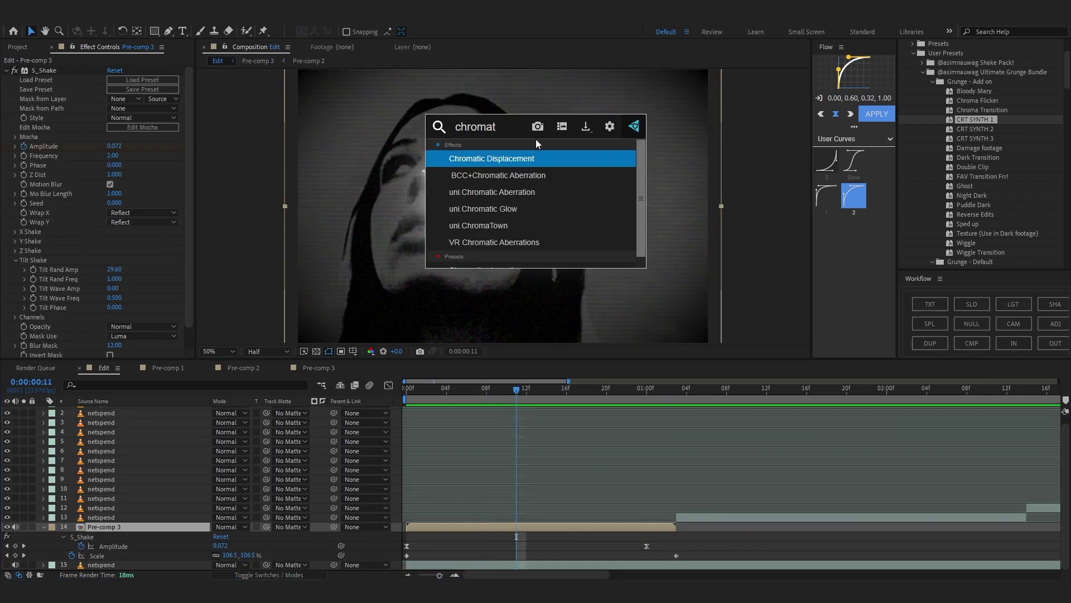
pyautogui.click(502, 193)
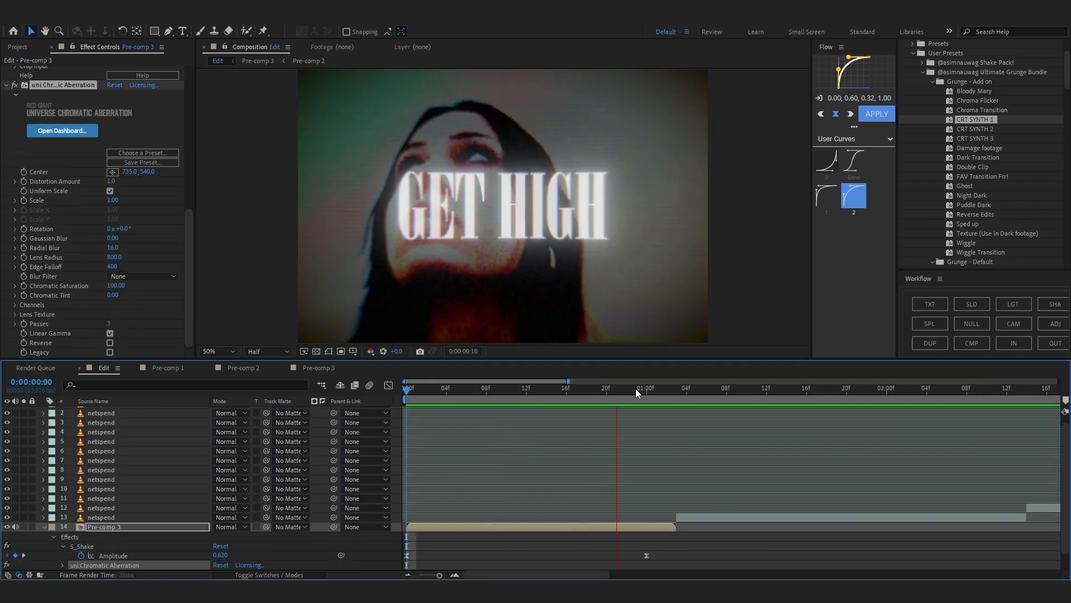
pyautogui.press('space')
pyautogui.press('space')
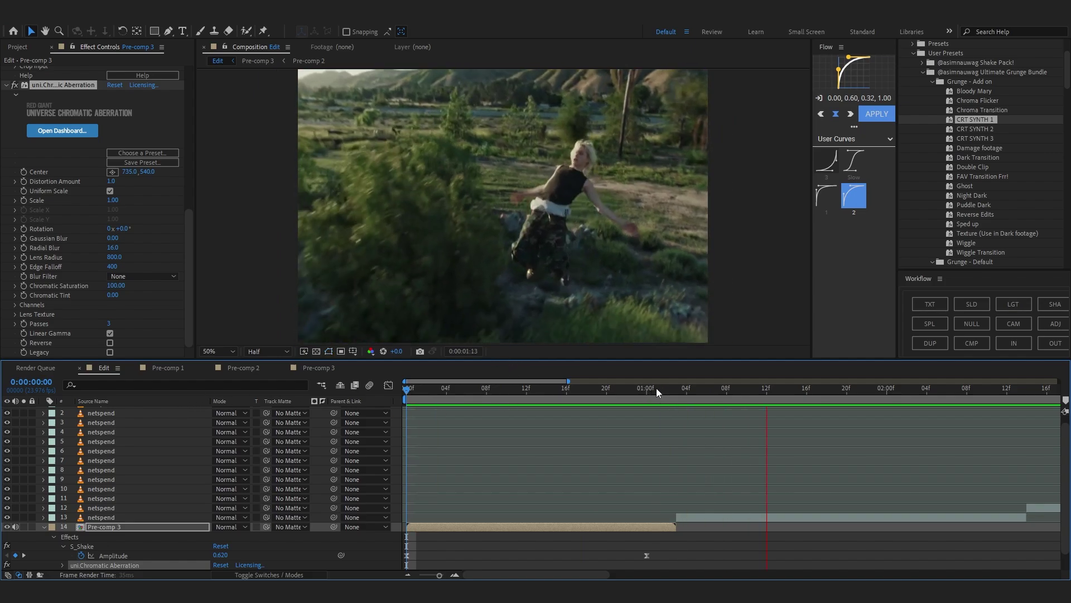
pyautogui.press('space')
pyautogui.press('space')
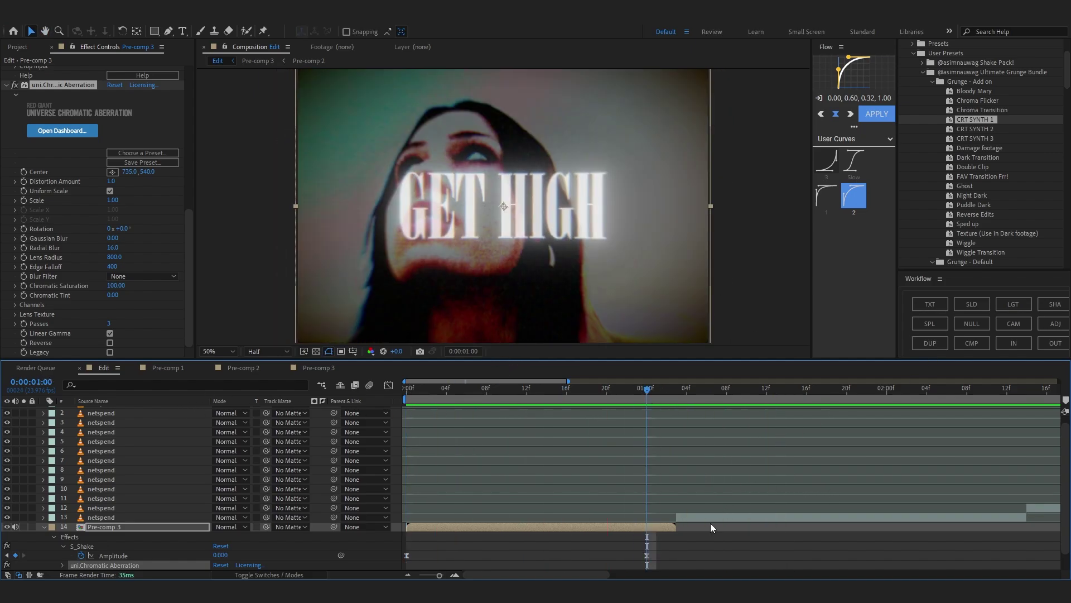
# Add an adjustment layer over the netspend clip that starts at 0:00:01:03.
pyautogui.click(709, 518)
pyautogui.click(673, 390)
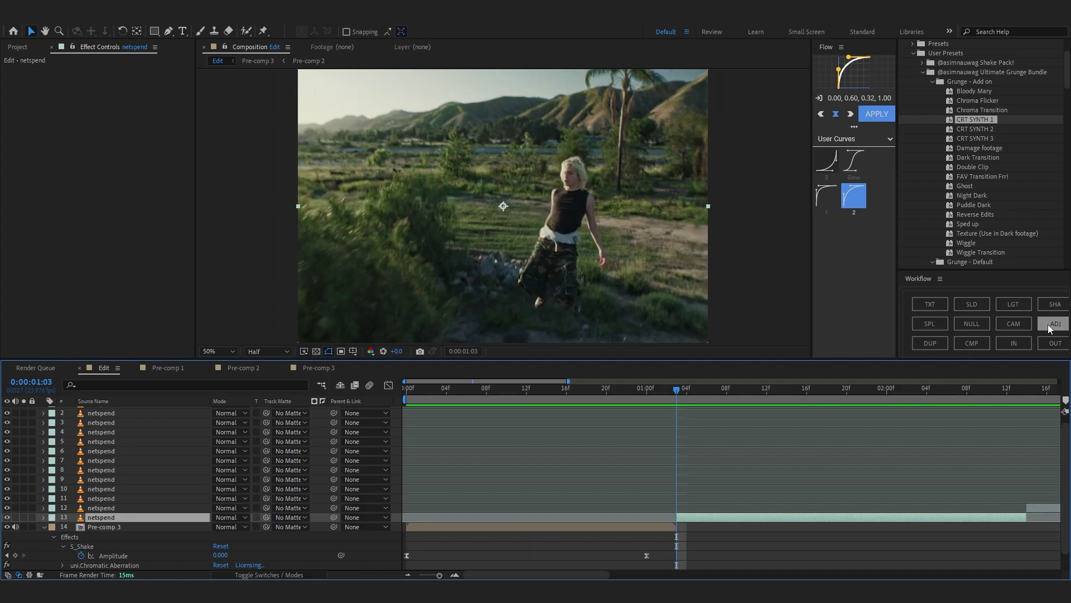
pyautogui.click(1048, 324)
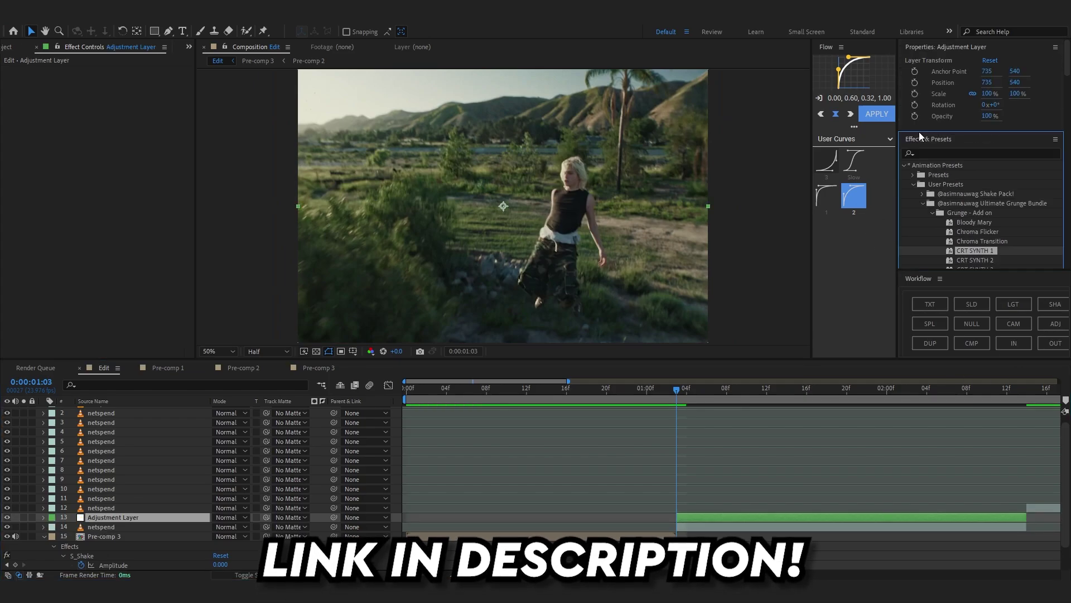
# Apply the HD (1920x1080) Distort Shake_1 preset from the shake pack to the new adjustment layer.
pyautogui.click(922, 193)
pyautogui.click(931, 218)
pyautogui.scroll(-3, 949, 186)
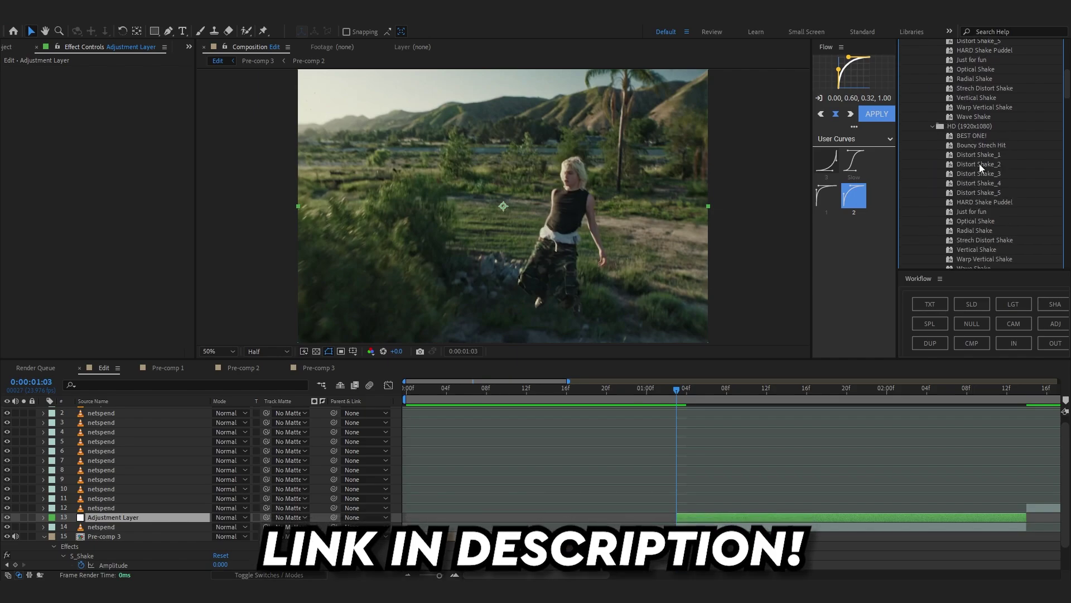
pyautogui.scroll(-2, 982, 150)
pyautogui.moveTo(985, 129); pyautogui.dragTo(675, 514)
# Shift the adjustment layer earlier to start at 0:00:01:01 and inspect the image edge at 0:00:01:02.
pyautogui.click(617, 390)
pyautogui.moveTo(619, 410); pyautogui.dragTo(487, 503)
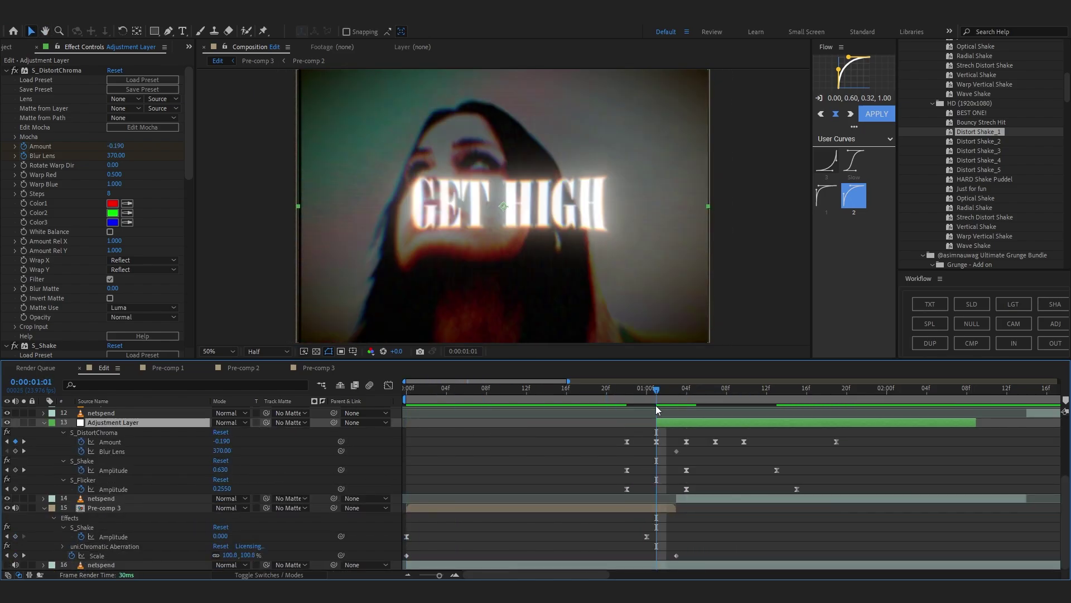
pyautogui.press('space')
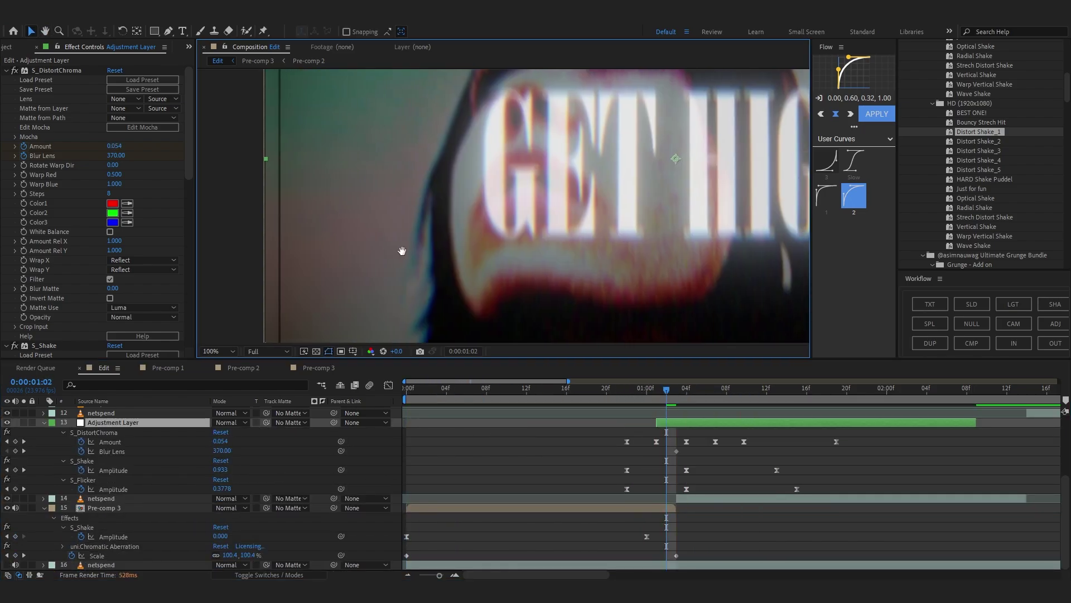
pyautogui.moveTo(401, 251); pyautogui.dragTo(431, 218)
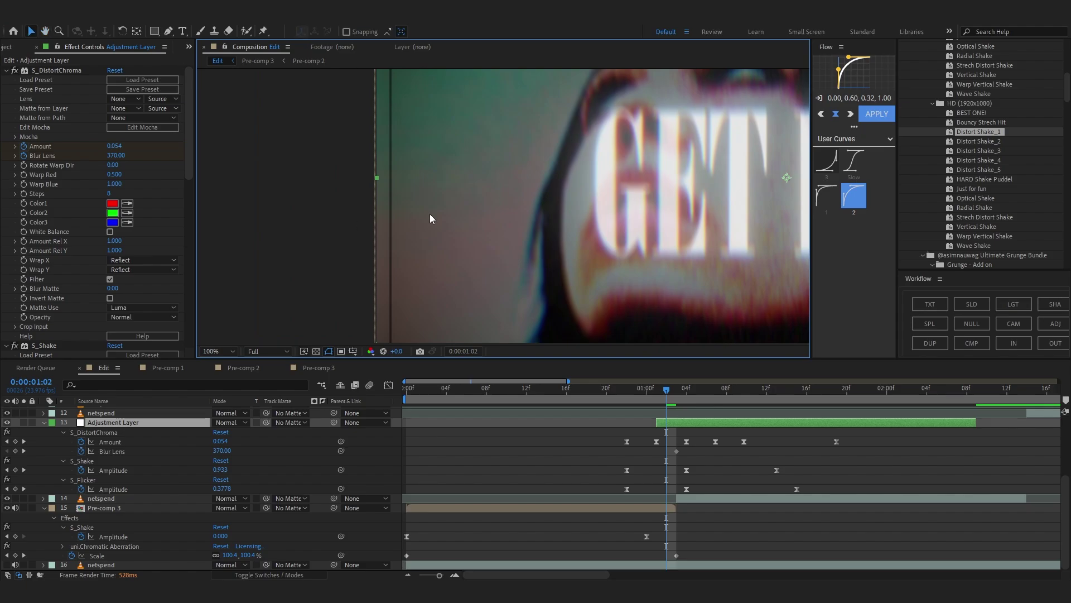
# Collapse the adjustment layer's effects and add Motion Tile with output width and height 200 and mirrored edges.
pyautogui.click(50, 83)
pyautogui.hotkey('ctrl', 'a')
pyautogui.click(6, 71)
pyautogui.click(92, 146)
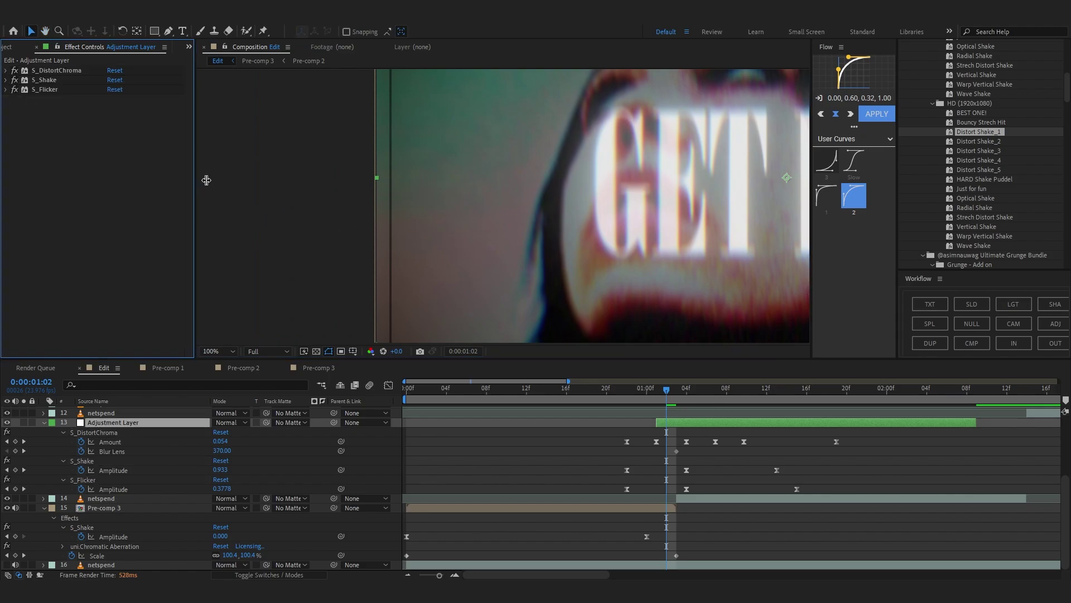
pyautogui.hotkey('ctrl', 'space')
pyautogui.write('mot')
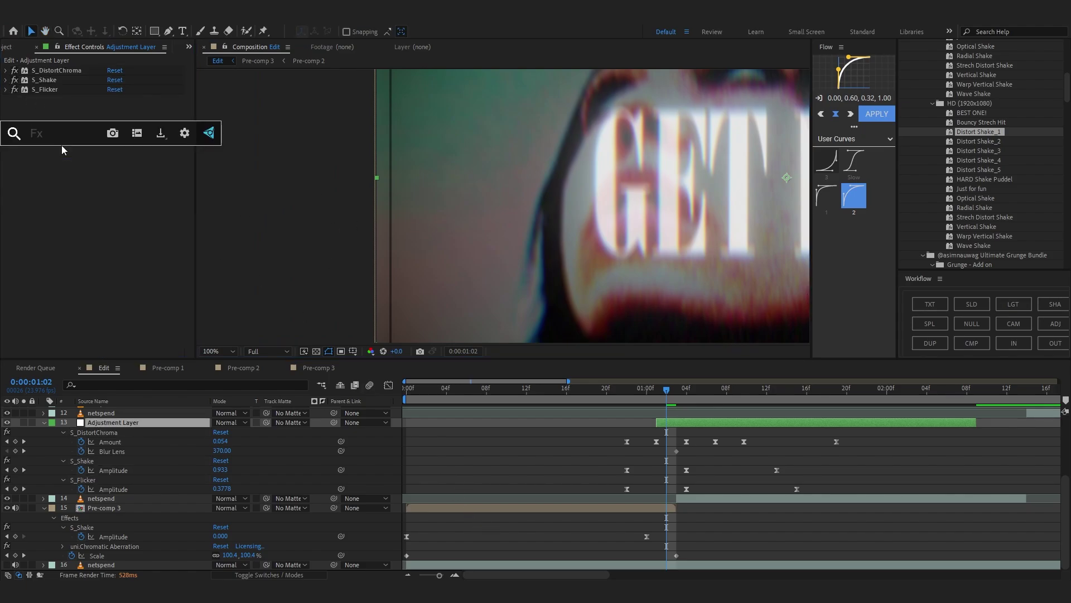
pyautogui.press('Down')
pyautogui.press('Return')
pyautogui.click(114, 137)
pyautogui.write('200')
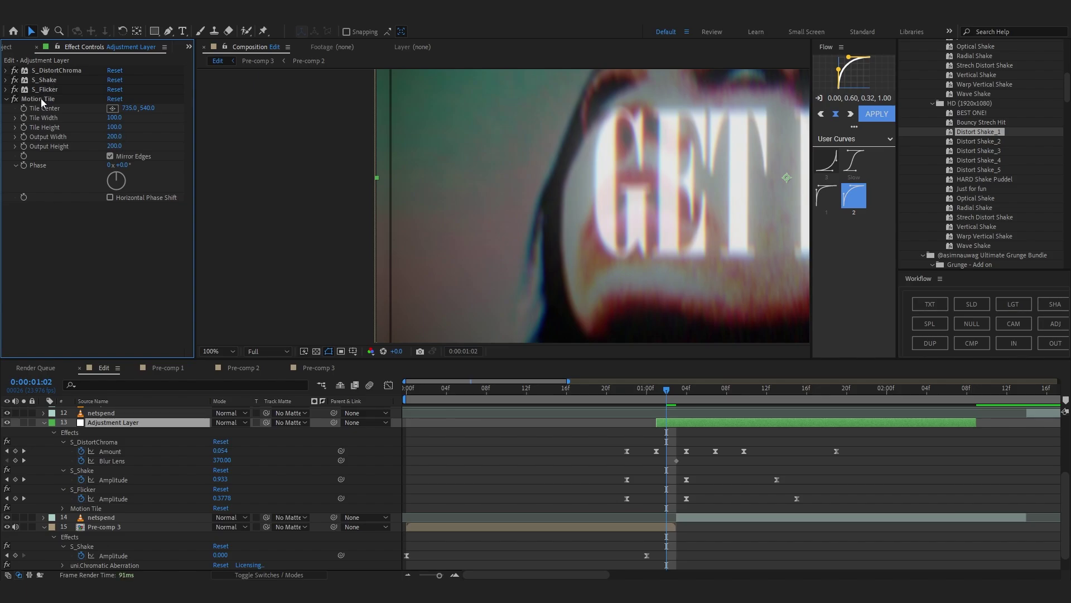
# Move Motion Tile above S_DistortChroma in the adjustment layer's effect order and check the frame edges.
pyautogui.moveTo(42, 73); pyautogui.dragTo(43, 71)
pyautogui.scroll(-3, 486, 162)
pyautogui.moveTo(492, 157); pyautogui.dragTo(439, 177)
pyautogui.scroll(2, 441, 178)
pyautogui.moveTo(629, 240); pyautogui.dragTo(562, 202)
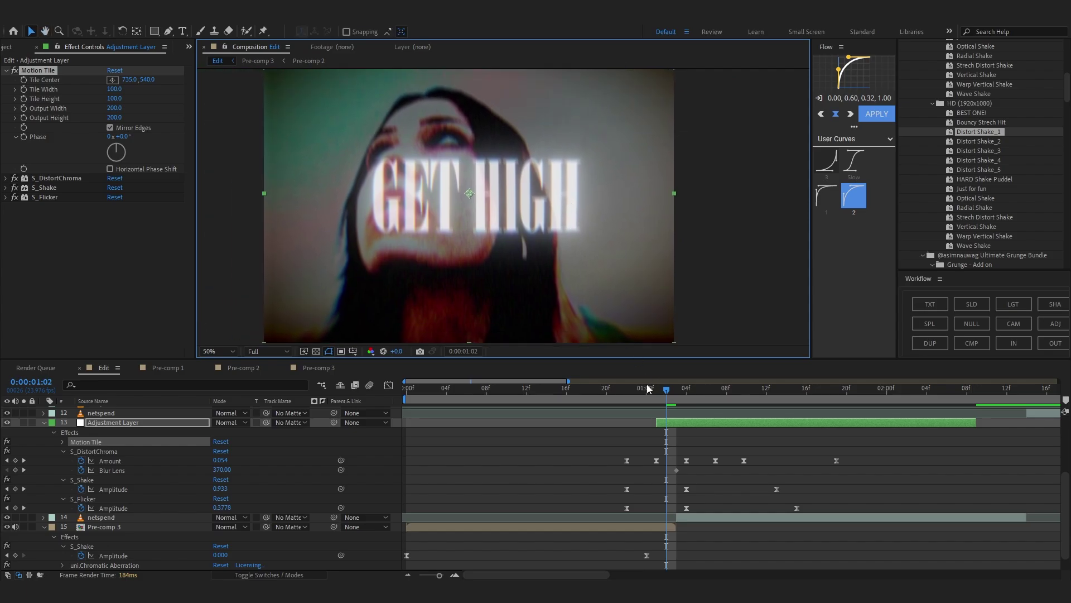
# Pre-compose the netspend clip after Pre-comp 3 as netspend Comp 1, moving all attributes into it, and open the new composition.
pyautogui.rightClick(723, 501)
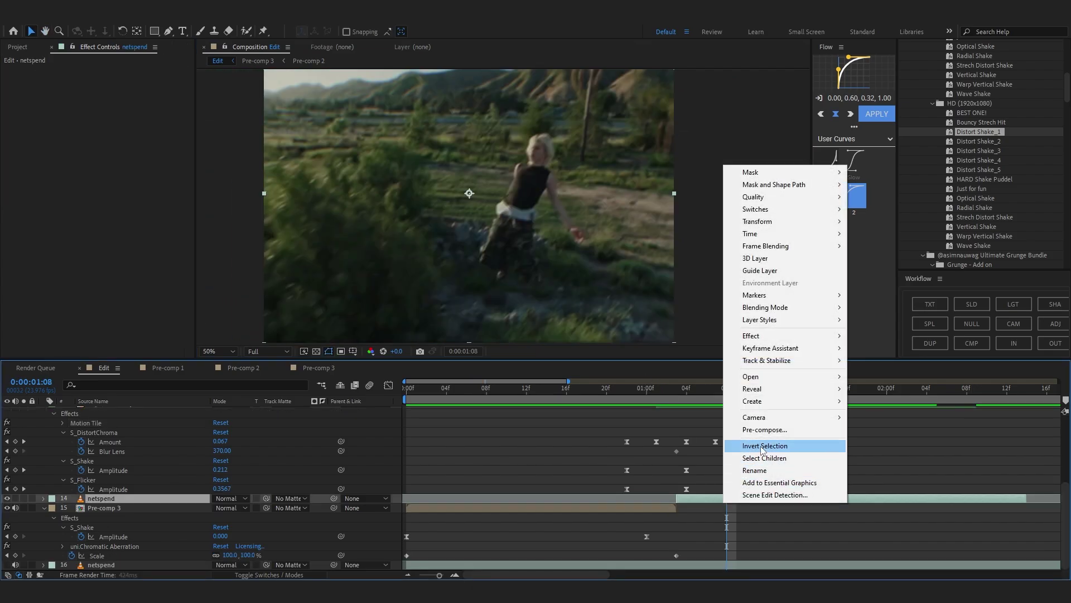
pyautogui.click(762, 429)
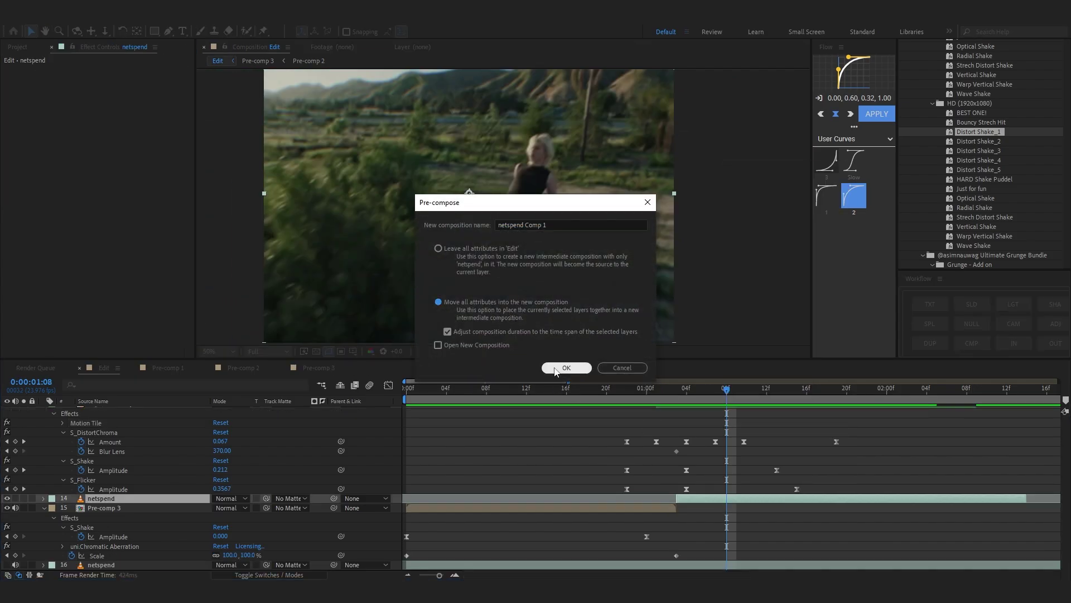
pyautogui.click(555, 369)
pyautogui.doubleClick(727, 497)
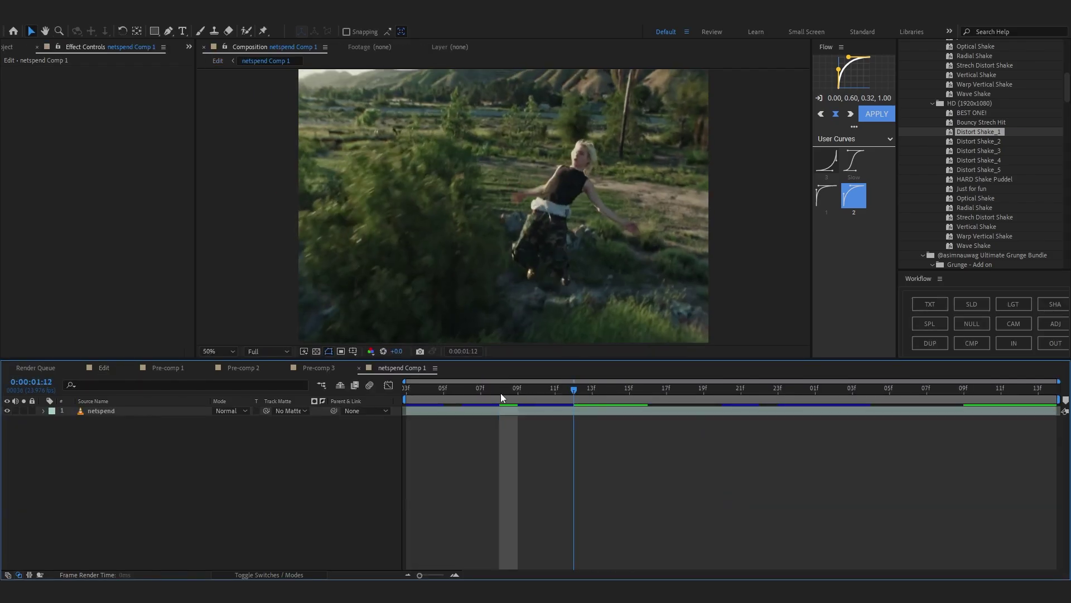
# Apply the Twixtor Pro effect to the netspend layer at the start of netspend Comp 1.
pyautogui.press('Home')
pyautogui.click(457, 411)
pyautogui.hotkey('ctrl', 'space')
pyautogui.write('t')
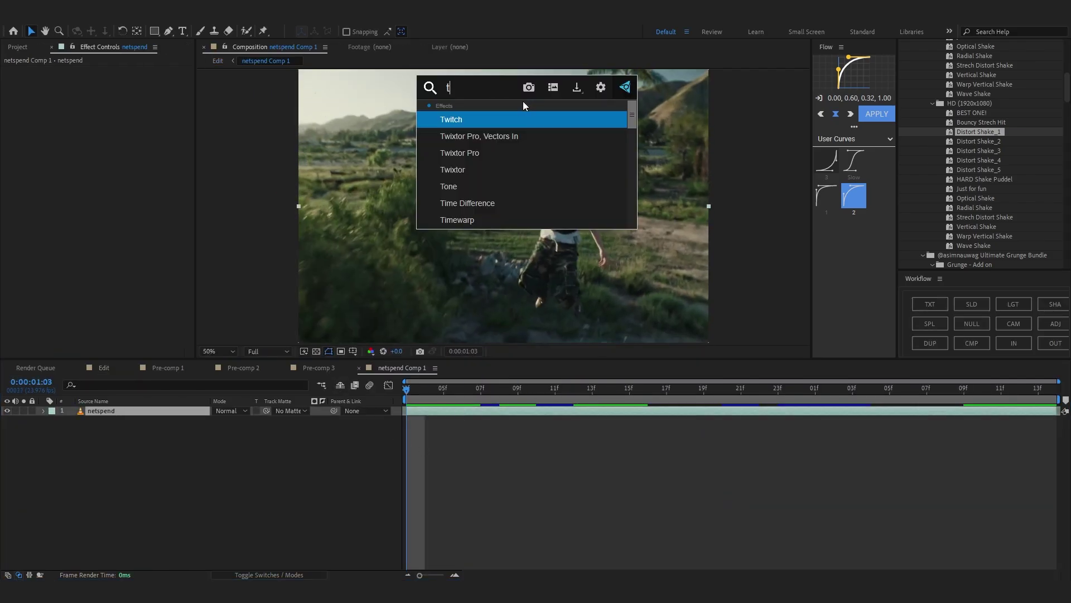
pyautogui.click(455, 158)
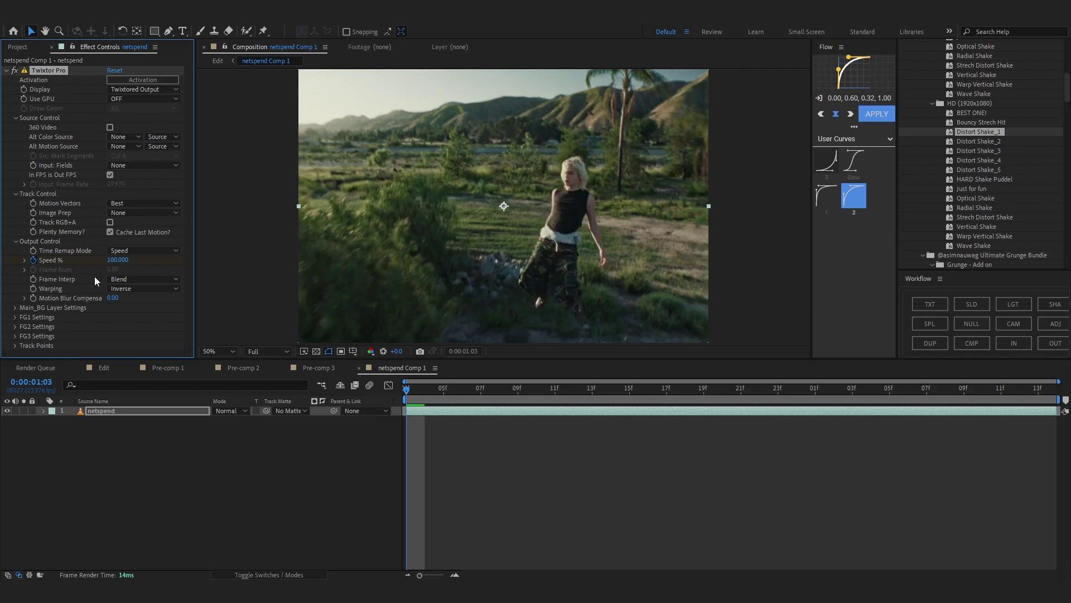
# Keyframe Twixtor Speed % with 100 at the start, a slowdown at 0:00:01:18 and 260 at the clip's end.
pyautogui.moveTo(488, 389); pyautogui.dragTo(685, 389)
pyautogui.click(123, 260)
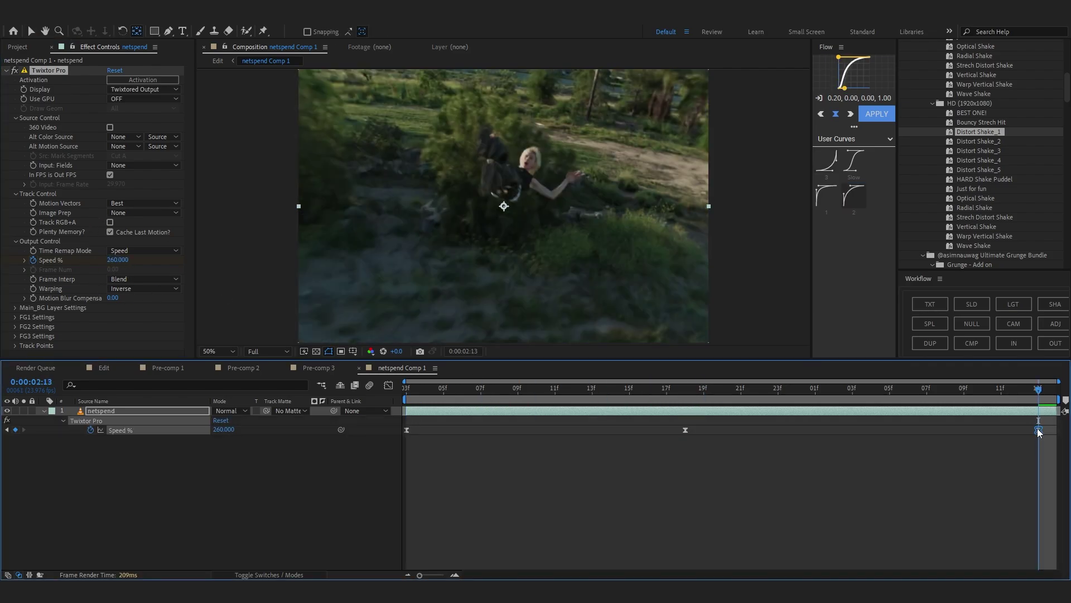
pyautogui.moveTo(1043, 433); pyautogui.dragTo(1061, 436)
pyautogui.press('space')
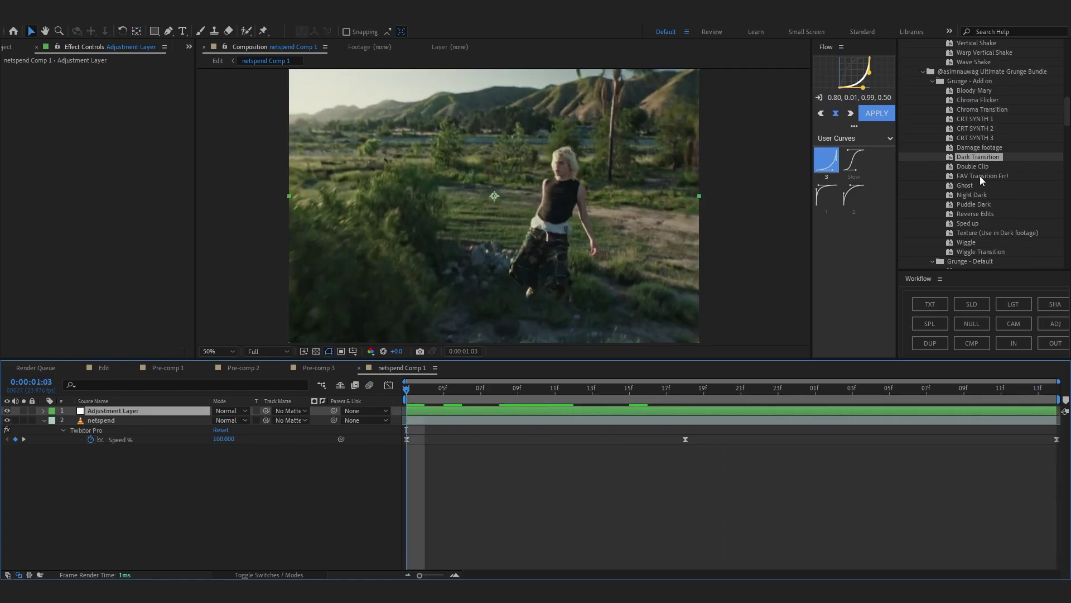
# Apply the Double Clip grunge preset to the adjustment layer above netspend, collapse its effects and preview the look.
pyautogui.doubleClick(972, 166)
pyautogui.moveTo(498, 401); pyautogui.dragTo(91, 376)
pyautogui.press('space')
pyautogui.press('space')
pyautogui.click(6, 70)
pyautogui.click(544, 211)
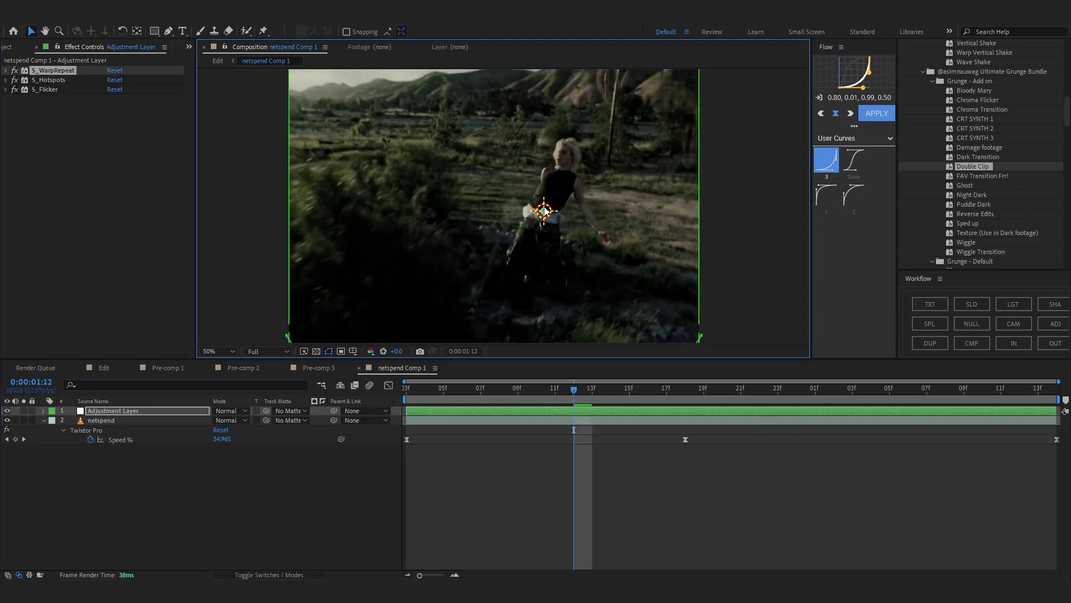
pyautogui.press('space')
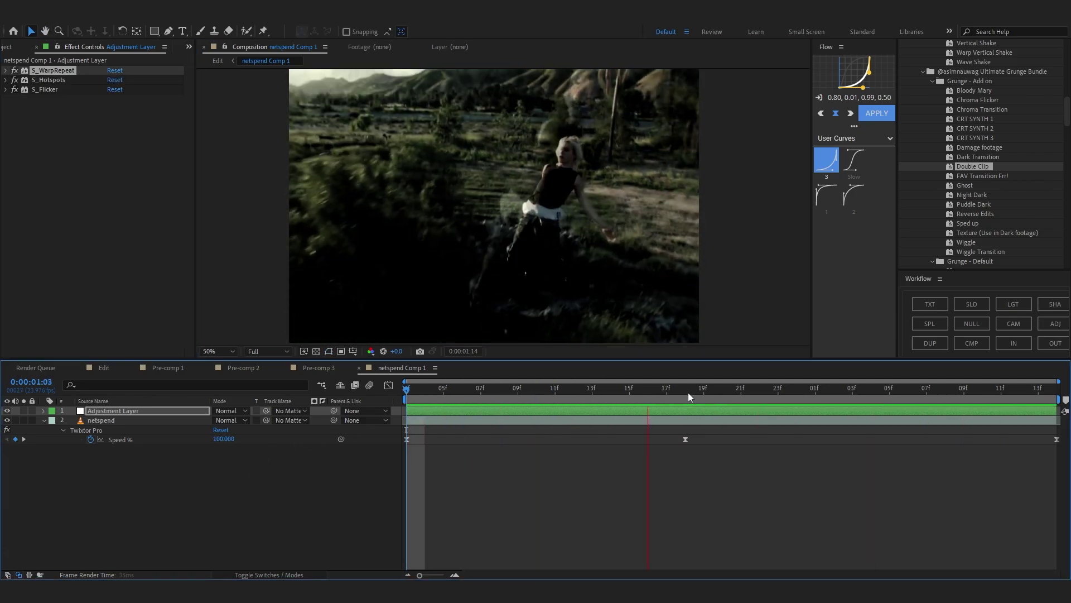
pyautogui.press('space')
# Keyframe the netspend layer's Scale at 100% near the clip's end and try a 175% Scale at the start.
pyautogui.click(529, 420)
pyautogui.hotkey('alt', 'shift', 's')
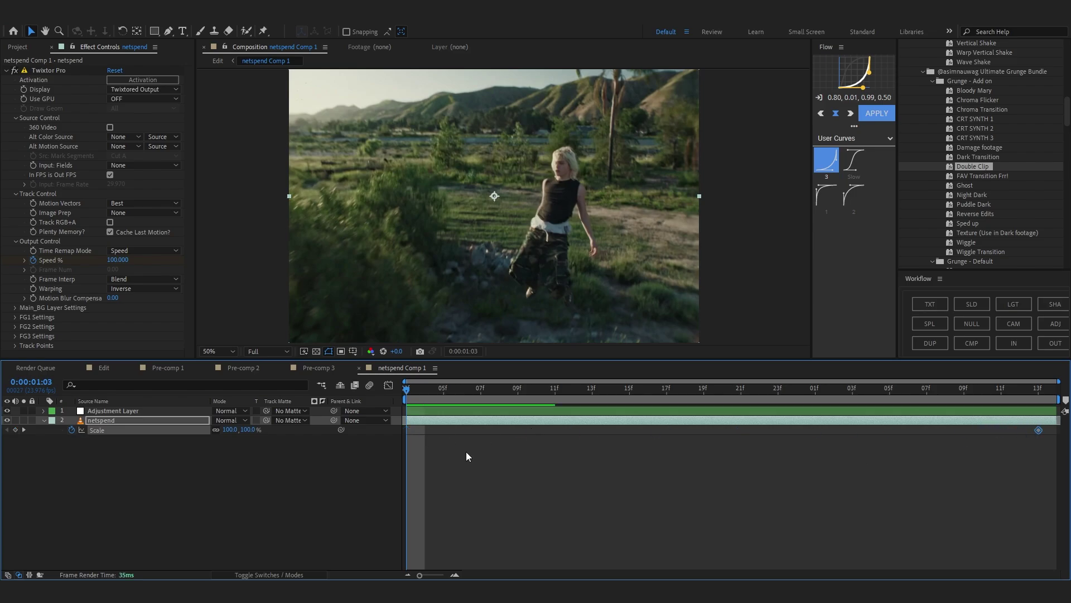
pyautogui.moveTo(231, 429); pyautogui.dragTo(274, 434)
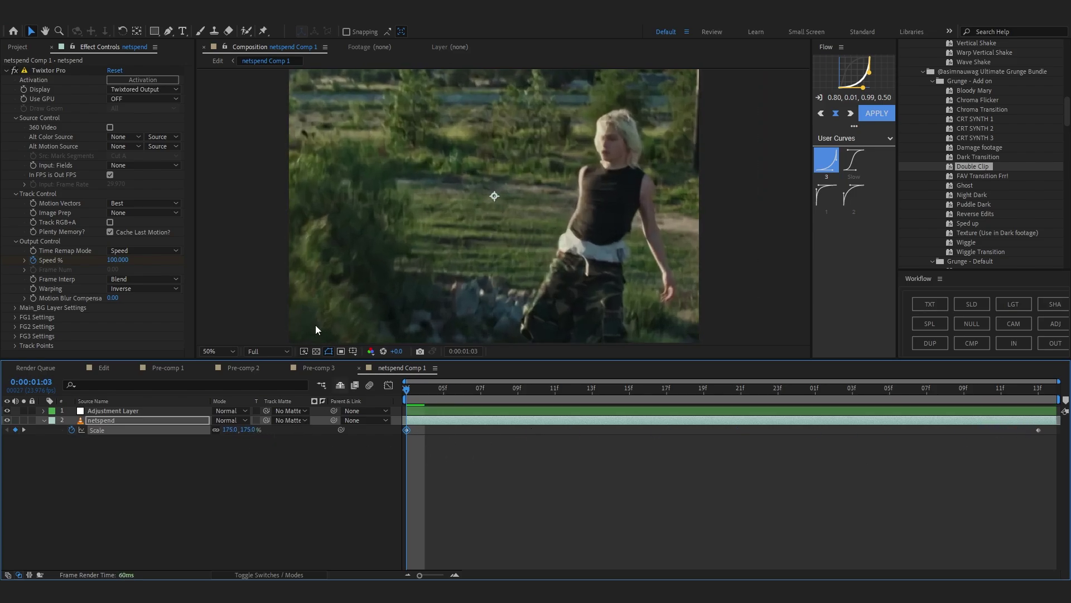
pyautogui.hotkey('ctrl', 'z')
# Move the netspend layer's anchor point onto the subject's head and set its Scale to 276% at 0:00:01:03.
pyautogui.press('y')
pyautogui.moveTo(495, 196); pyautogui.dragTo(552, 171)
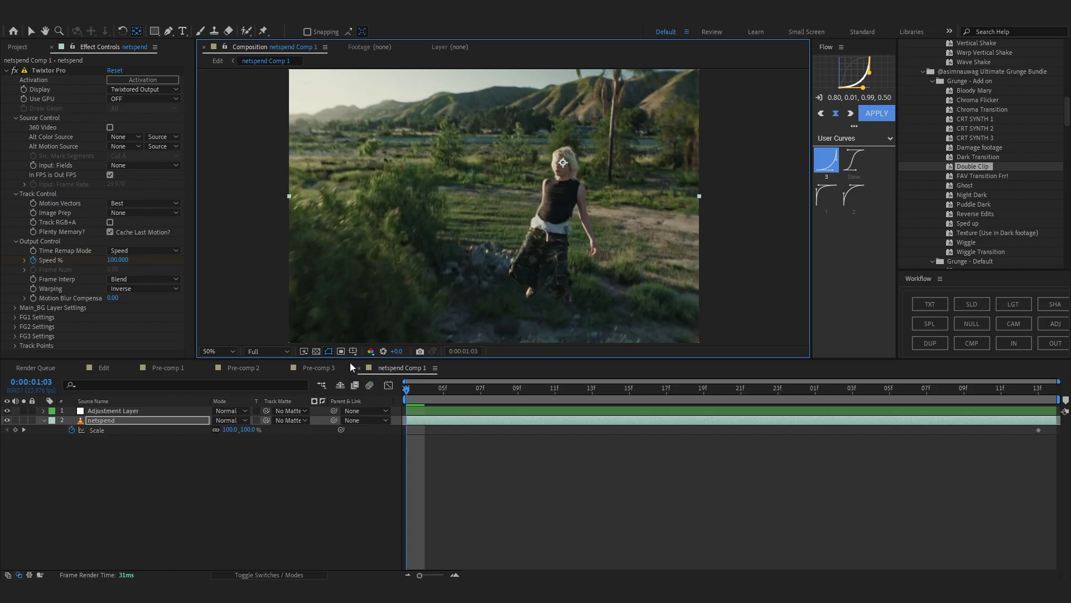
pyautogui.moveTo(235, 435); pyautogui.dragTo(355, 432)
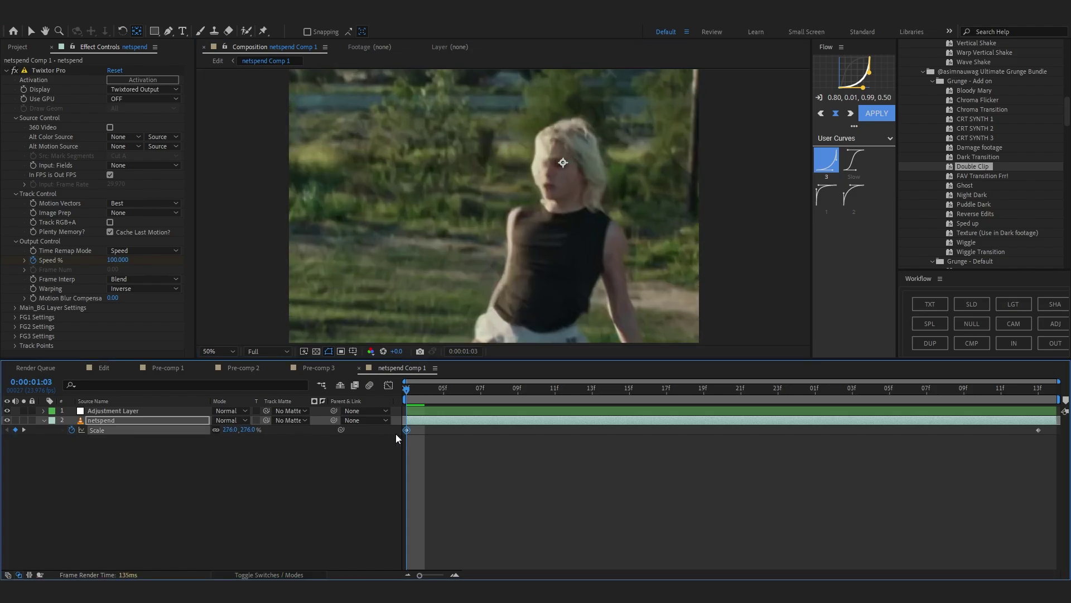
# Ease both Scale keyframes with Flow curve 1 (0.00, 0.80, 0.10, 1.00), enable motion blur and preview the zoom.
pyautogui.doubleClick(827, 195)
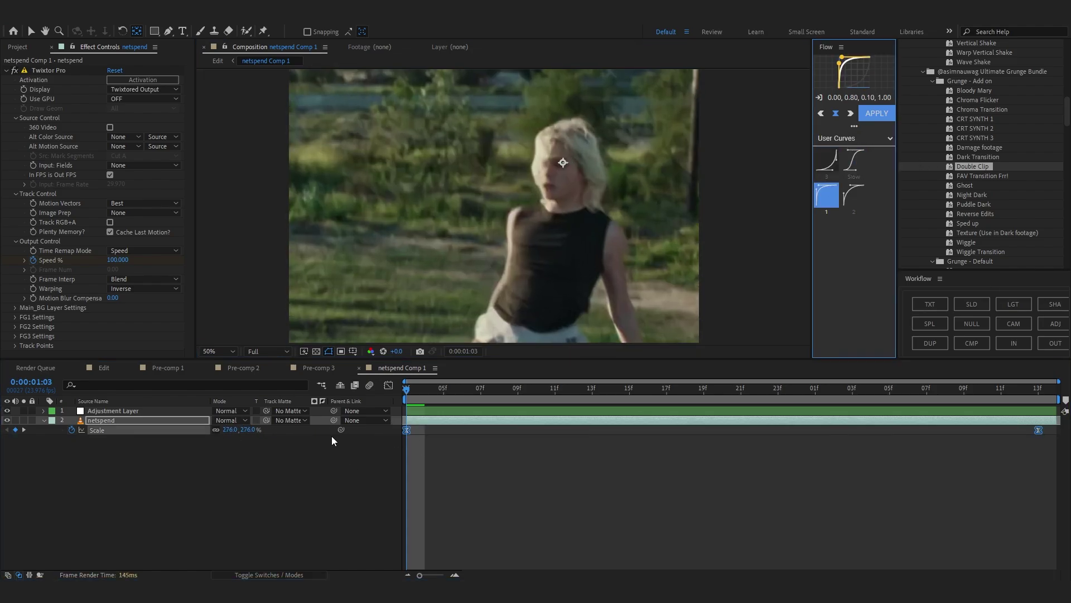
pyautogui.click(278, 573)
pyautogui.press('space')
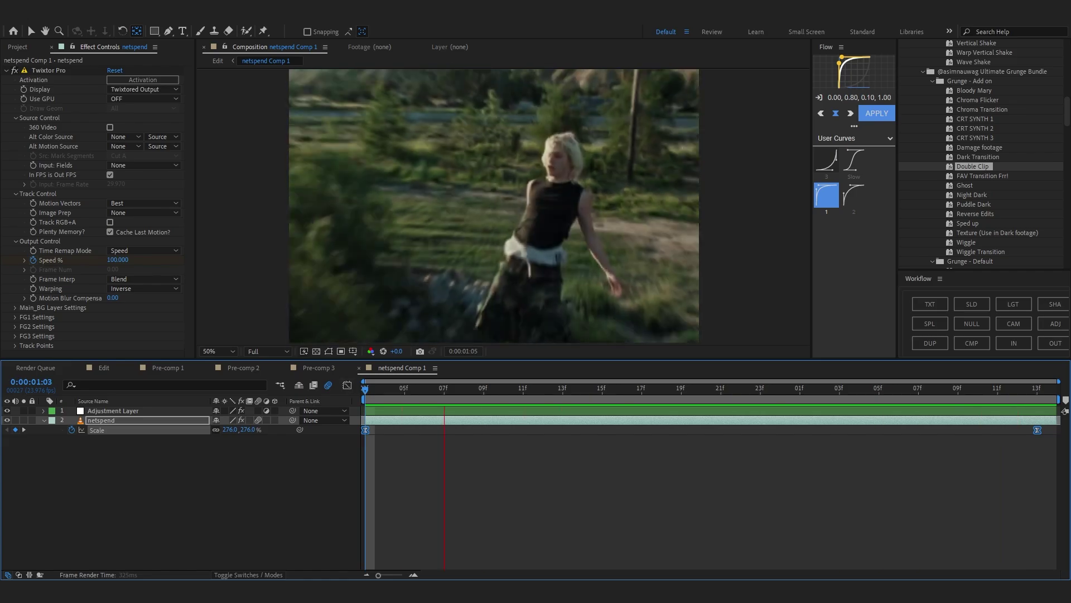
pyautogui.press('space')
# Return to the Edit composition and review the transition from GET HIGH into netspend Comp 1 up to 0:00:02:14.
pyautogui.click(214, 62)
pyautogui.click(479, 390)
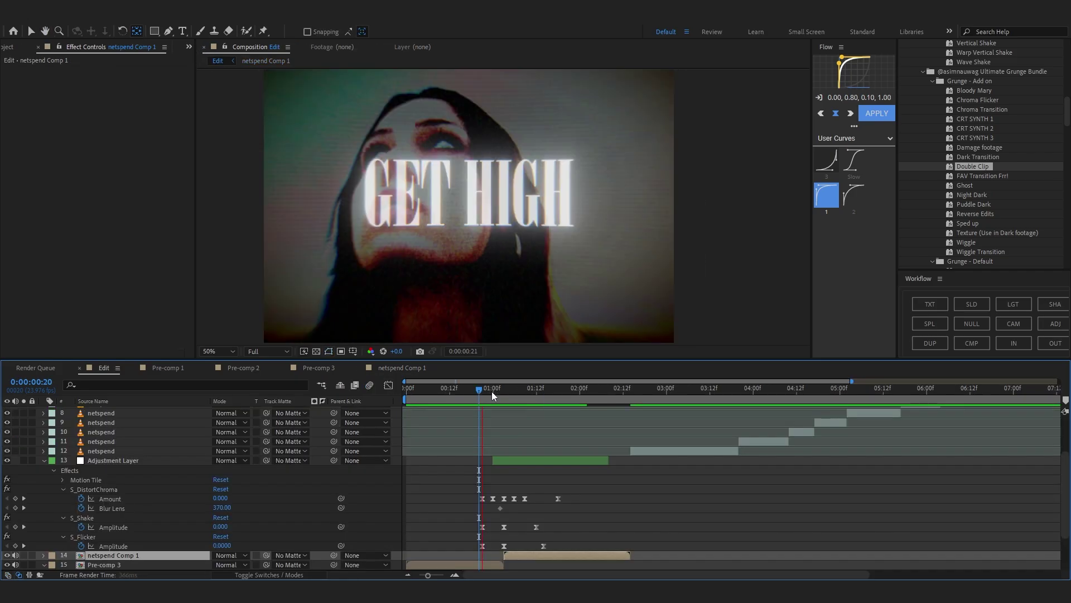
pyautogui.press('space')
pyautogui.scroll(-2, 533, 396)
pyautogui.press('space')
pyautogui.press('space')
pyautogui.moveTo(584, 394); pyautogui.dragTo(601, 393)
pyautogui.scroll(3, 620, 418)
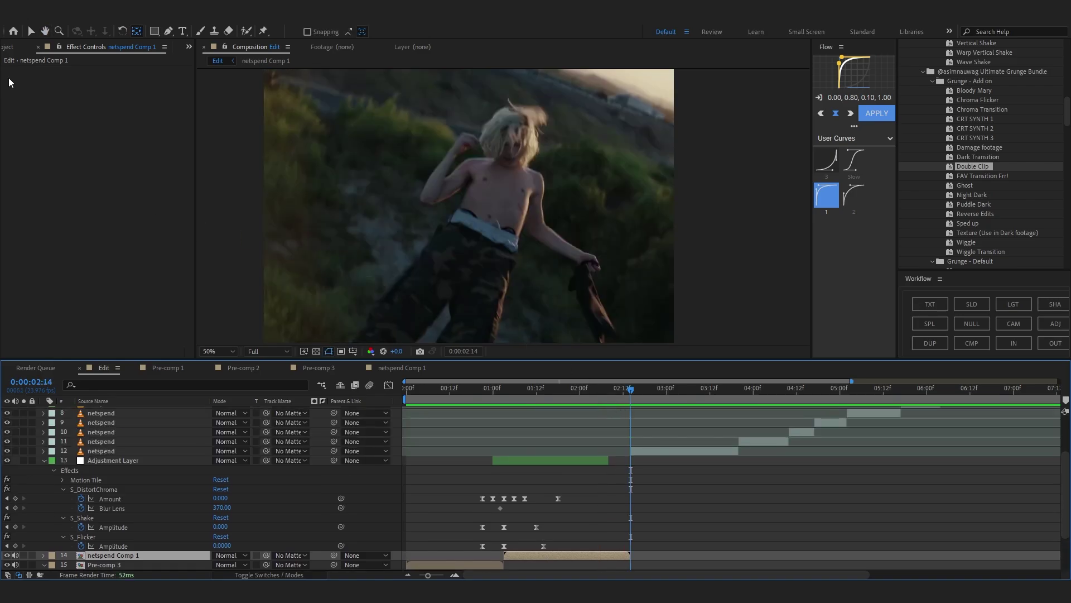
# Reveal the audio waveform of the lowest netspend layer in Edit to examine the beat timing.
pyautogui.hotkey('ctrl', '0')
pyautogui.scroll(-2, 640, 428)
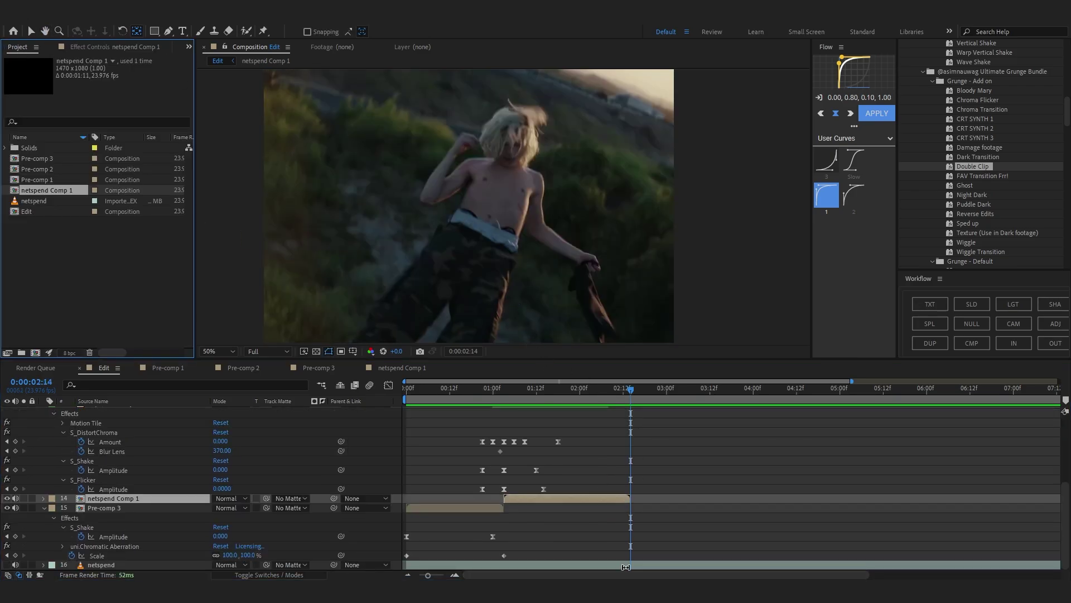
pyautogui.click(625, 565)
pyautogui.press('o')
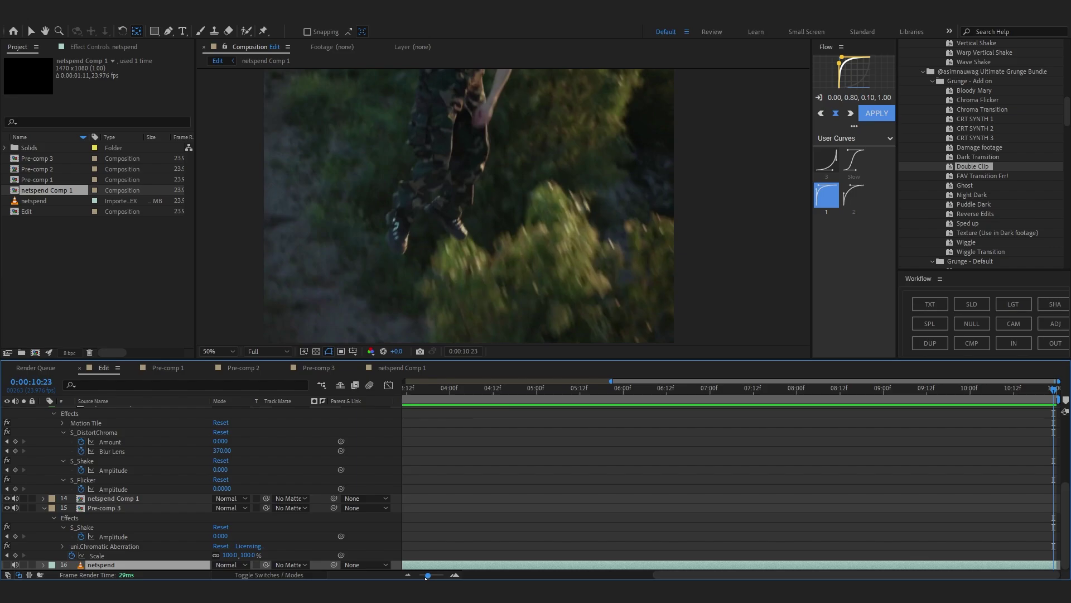
pyautogui.moveTo(427, 575); pyautogui.dragTo(420, 575)
pyautogui.click(494, 387)
pyautogui.press('l')
pyautogui.press('l')
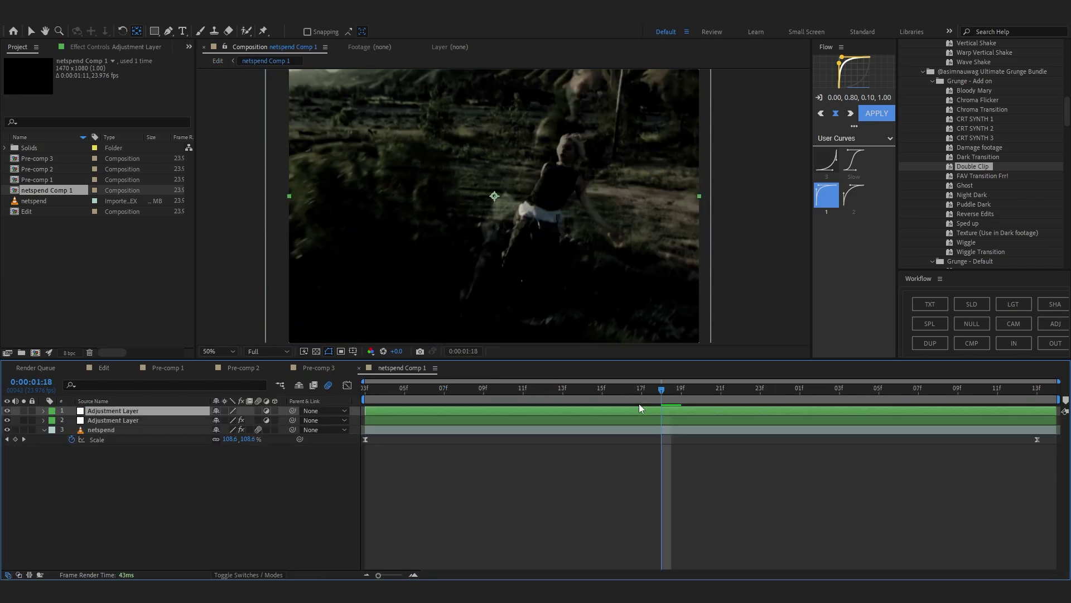
# Apply the Nagative grunge preset to the new adjustment layer and trim it to one frame at 0:00:01:18.
pyautogui.moveTo(622, 389); pyautogui.dragTo(153, 385)
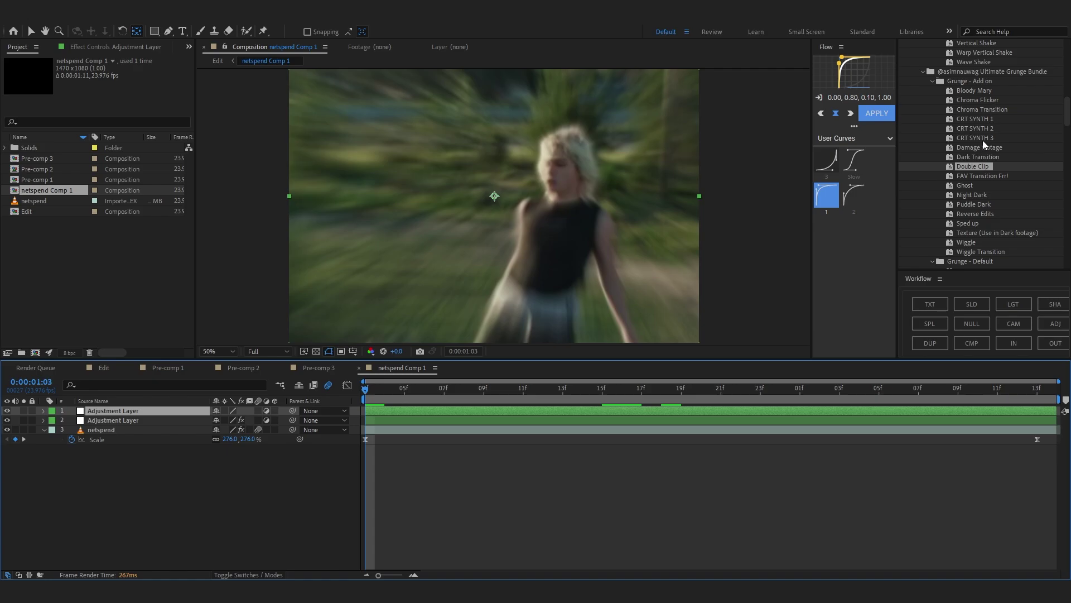
pyautogui.scroll(-5, 973, 185)
pyautogui.doubleClick(982, 192)
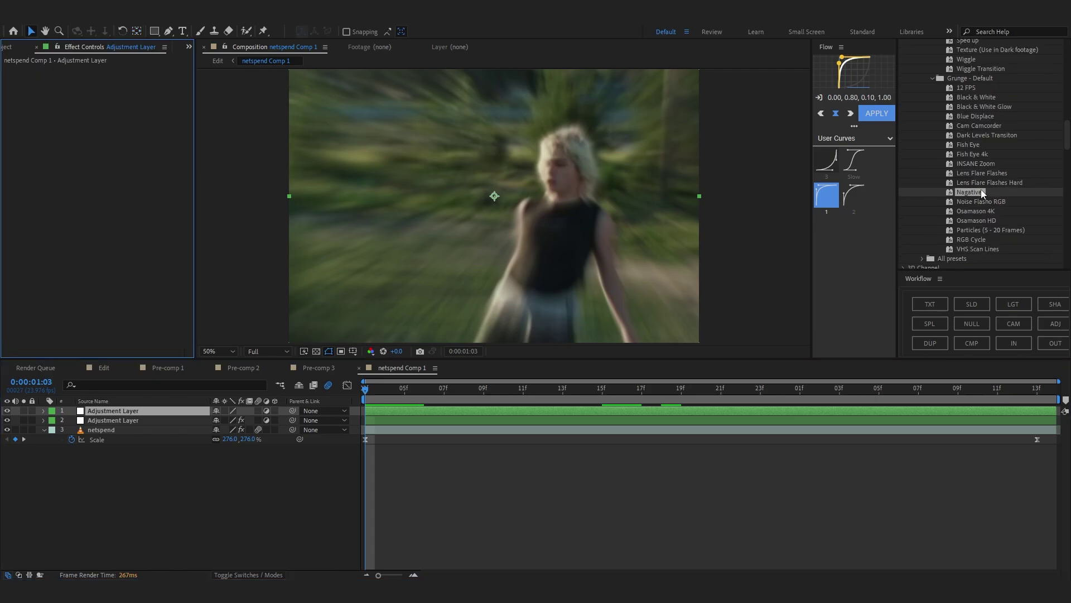
pyautogui.moveTo(389, 392); pyautogui.dragTo(631, 396)
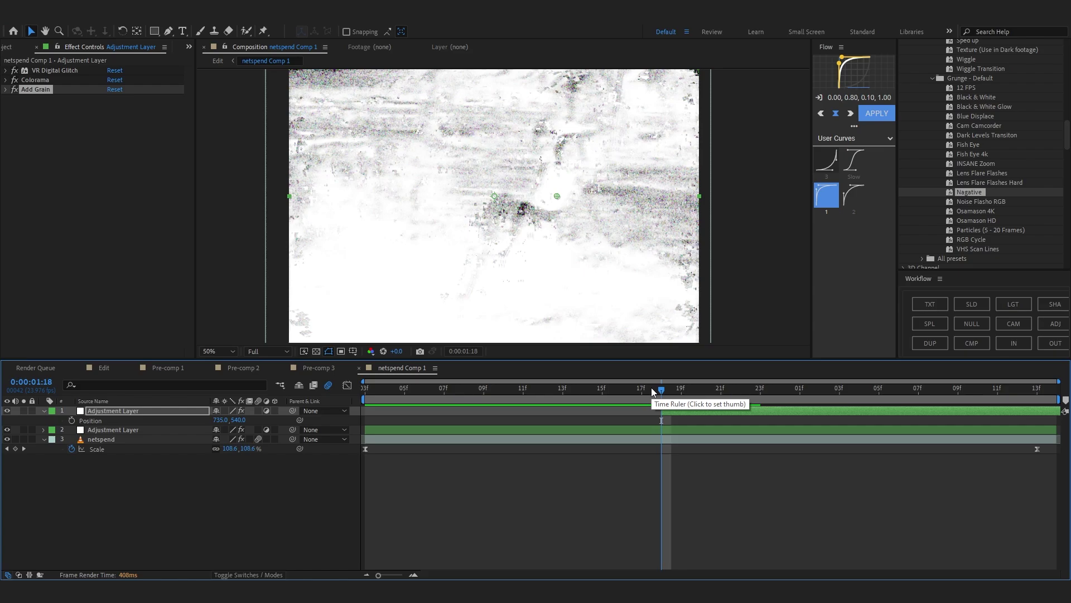
pyautogui.hotkey('alt', ']')
# Duplicate the one-frame Nagative adjustment layer, place the copies at 0:00:01:08 and 0:00:02:08, and preview the flashes.
pyautogui.click(669, 410)
pyautogui.hotkey('ctrl', 'd')
pyautogui.moveTo(669, 412); pyautogui.dragTo(467, 423)
pyautogui.click(937, 395)
pyautogui.hotkey('ctrl', 'd')
pyautogui.press('space')
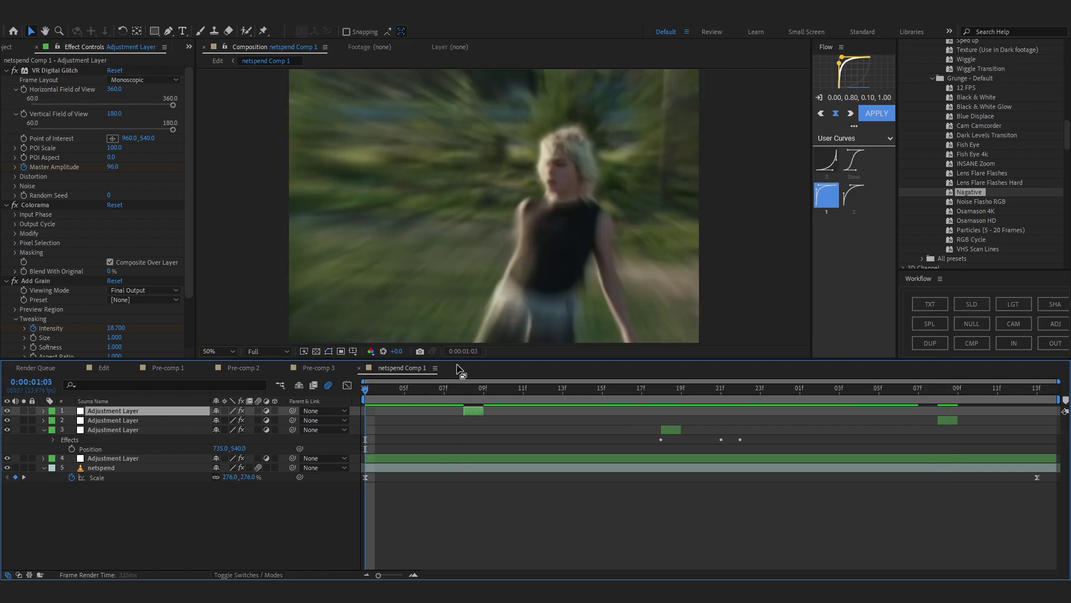
# Add a null object above the netspend layer, parent netspend to it and adjust the null's anchor point.
pyautogui.hotkey('ctrl', 'alt', 'shift', 'y')
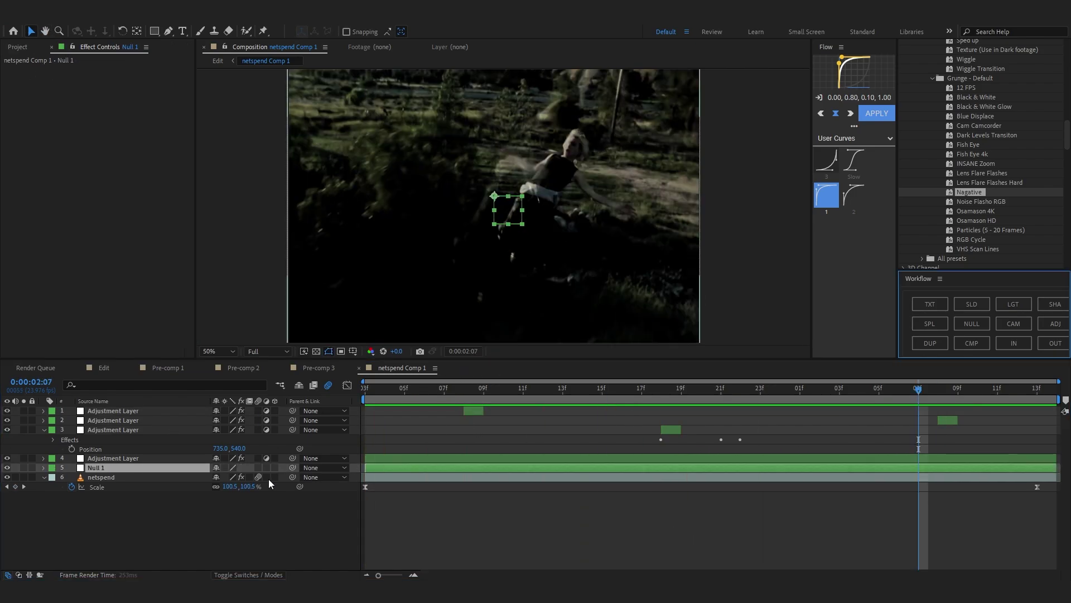
pyautogui.moveTo(292, 477); pyautogui.dragTo(111, 468)
pyautogui.click(137, 31)
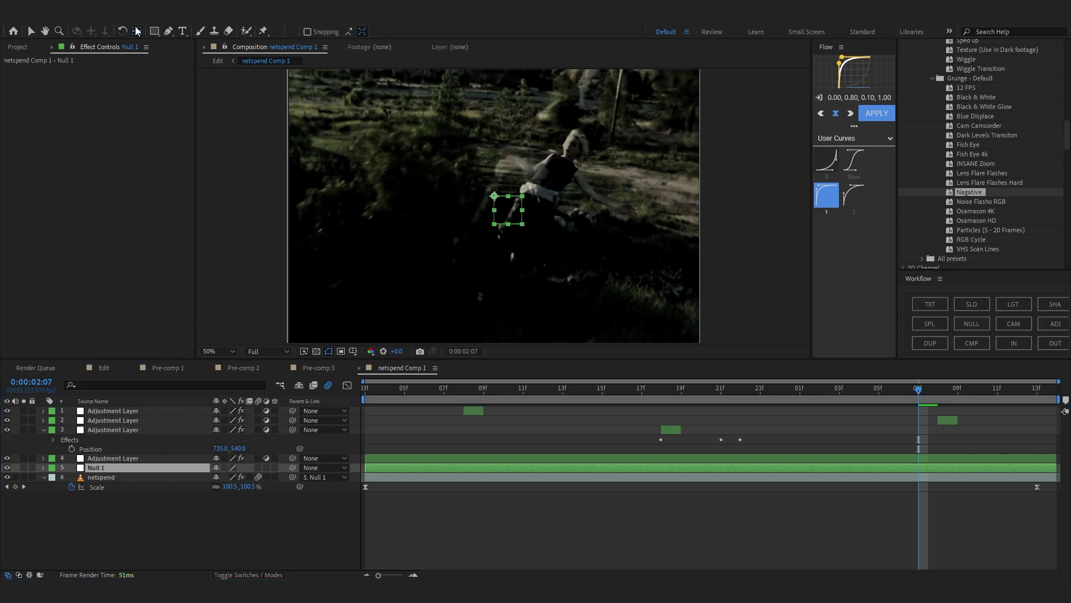
pyautogui.click(494, 198)
# Go to 0:00:02:14 in the Edit composition, then switch to File Explorer and open the Opium Pack's Grunge Overlays folder.
pyautogui.moveTo(705, 409); pyautogui.dragTo(712, 411)
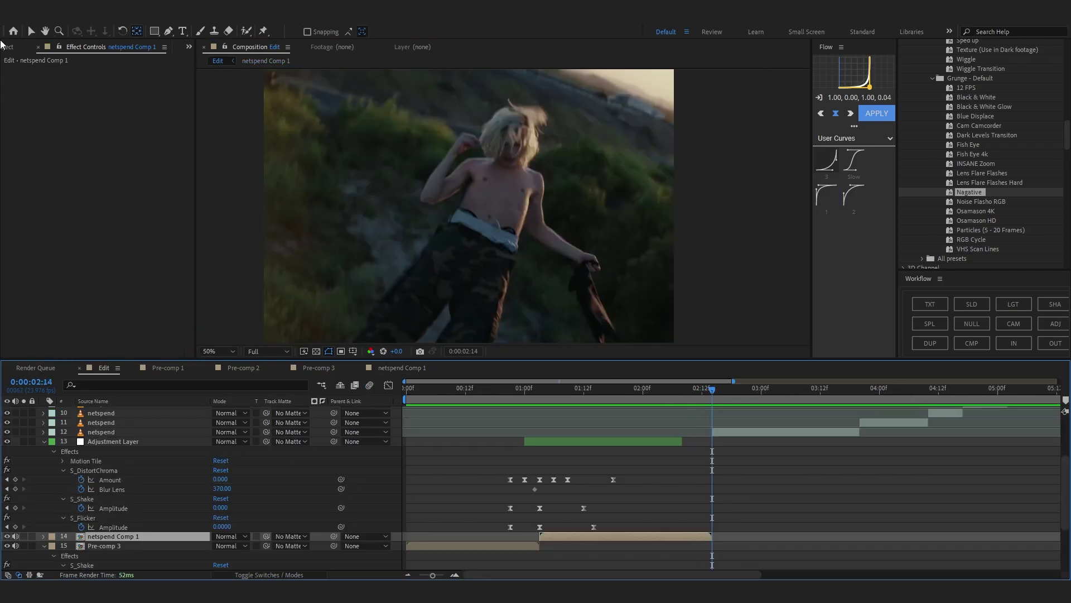
pyautogui.click(9, 52)
pyautogui.click(631, 591)
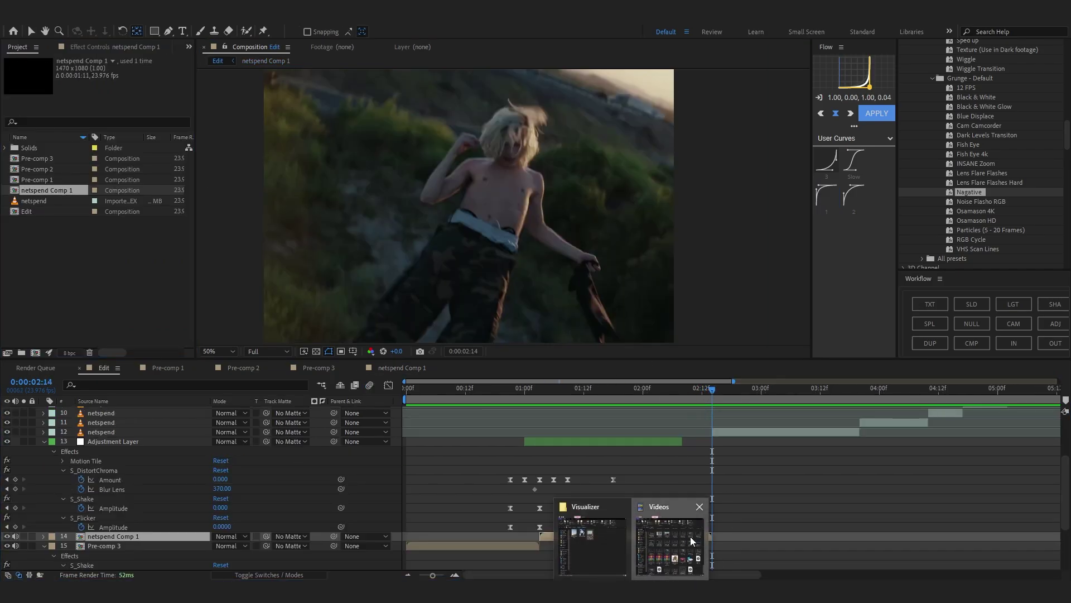
pyautogui.click(691, 539)
pyautogui.click(707, 58)
pyautogui.click(631, 591)
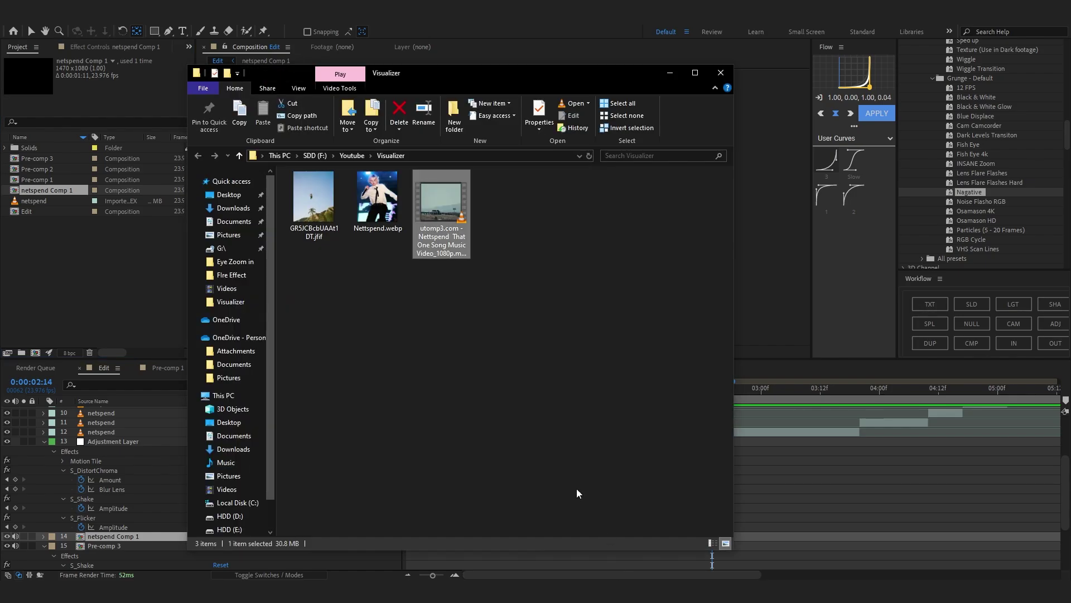
pyautogui.scroll(-2, 200, 379)
pyautogui.click(234, 512)
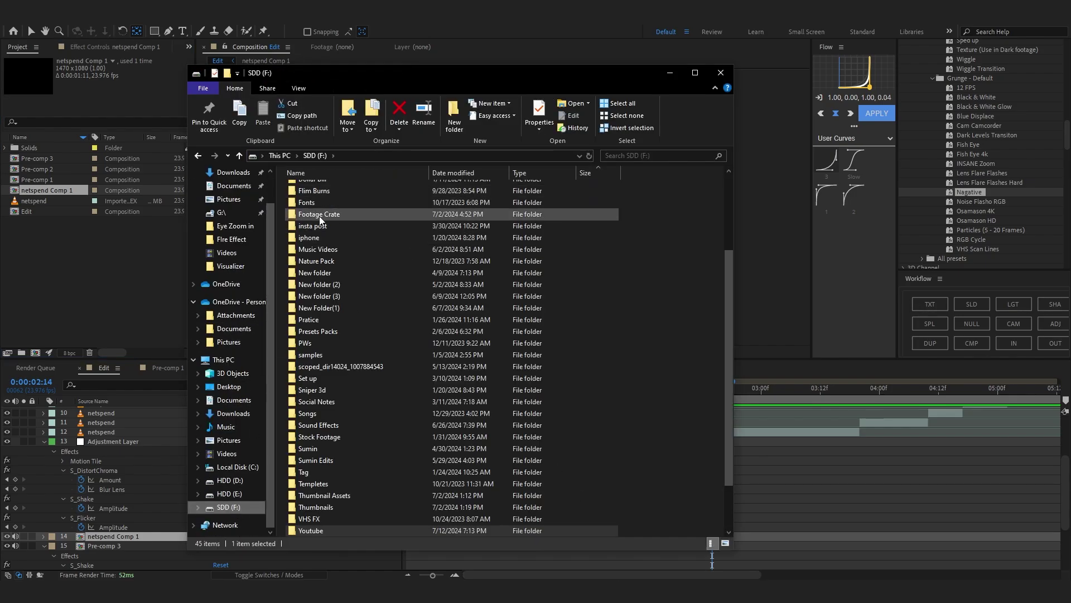
pyautogui.doubleClick(334, 212)
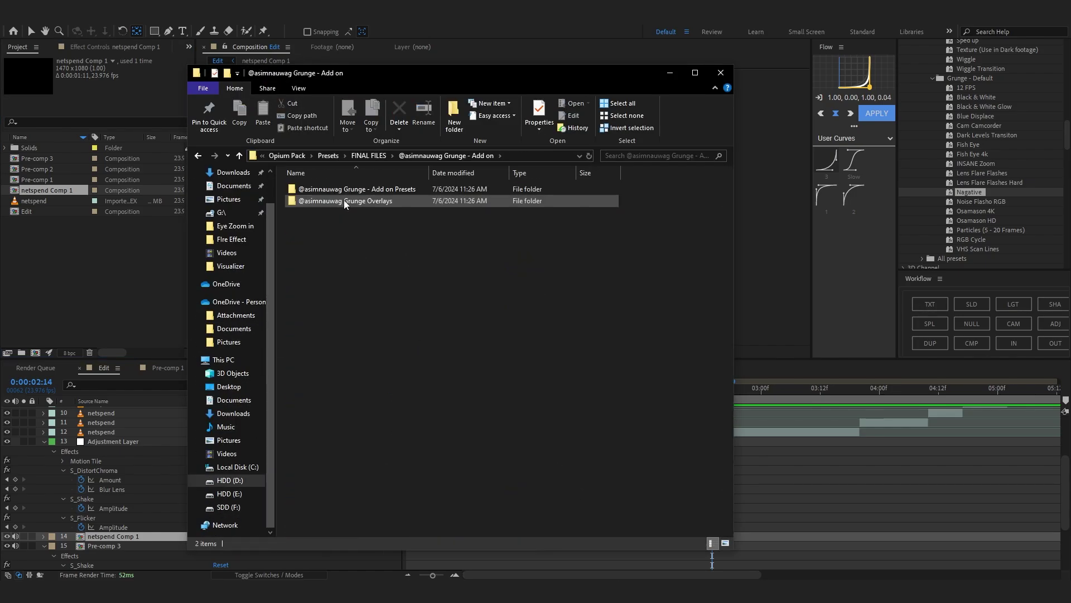
pyautogui.doubleClick(344, 200)
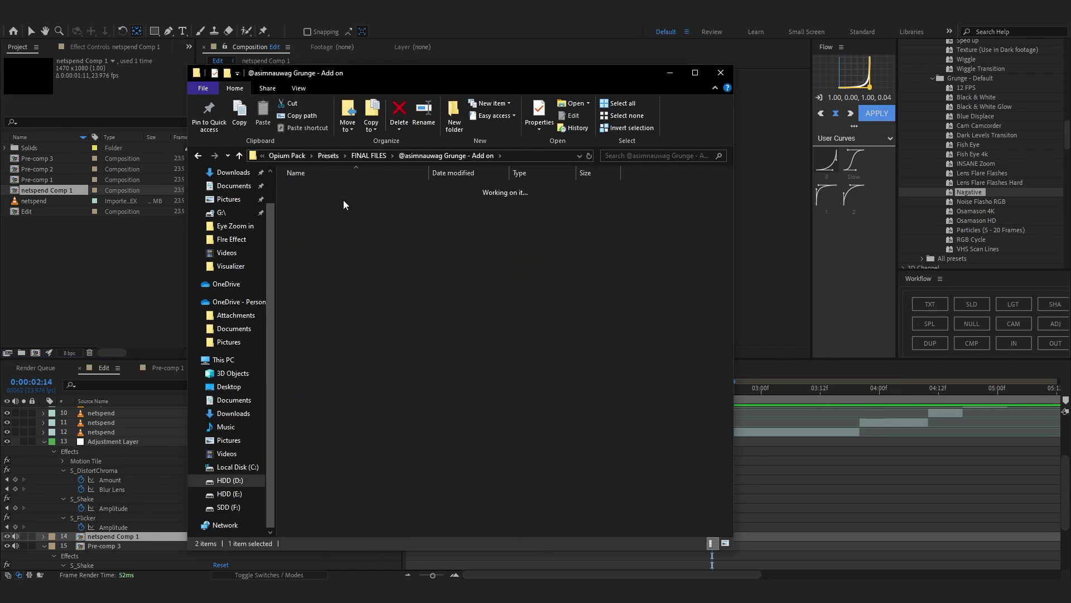
pyautogui.moveTo(517, 82); pyautogui.dragTo(671, 70)
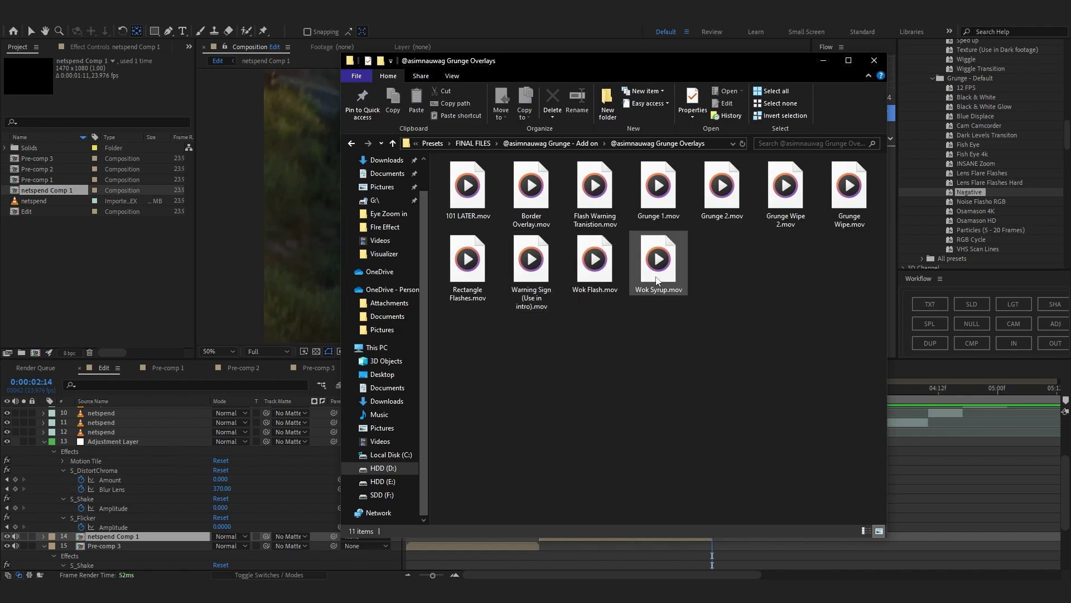
# Import Wok Flash.mov, place it above the netspend clip across the 0:00:02:14 cut and scale it to 53%.
pyautogui.moveTo(601, 262); pyautogui.dragTo(150, 284)
pyautogui.moveTo(56, 150); pyautogui.dragTo(721, 430)
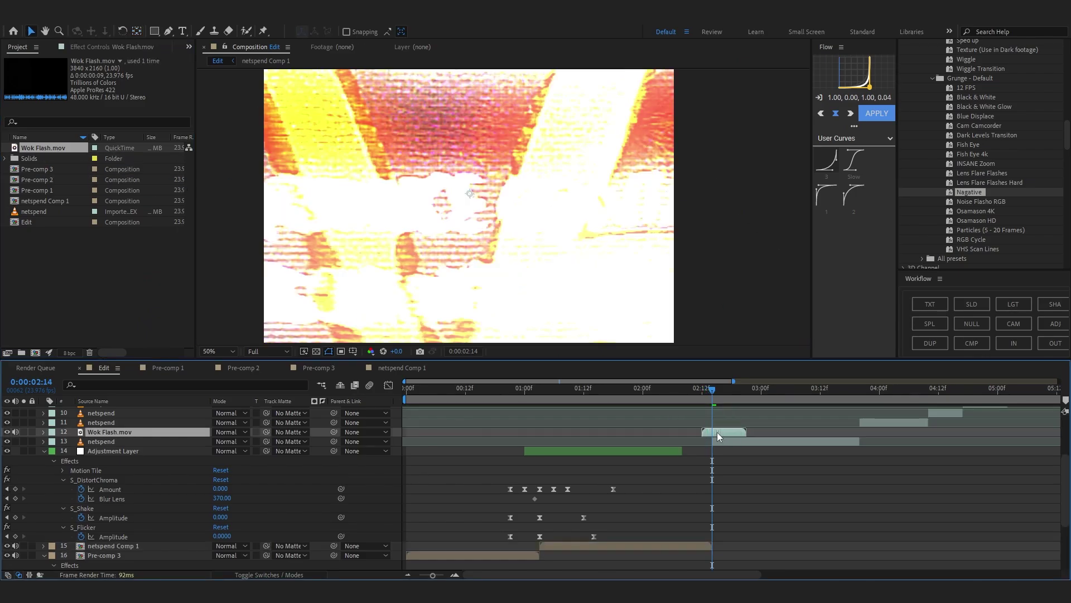
pyautogui.press('s')
pyautogui.moveTo(202, 441); pyautogui.dragTo(205, 441)
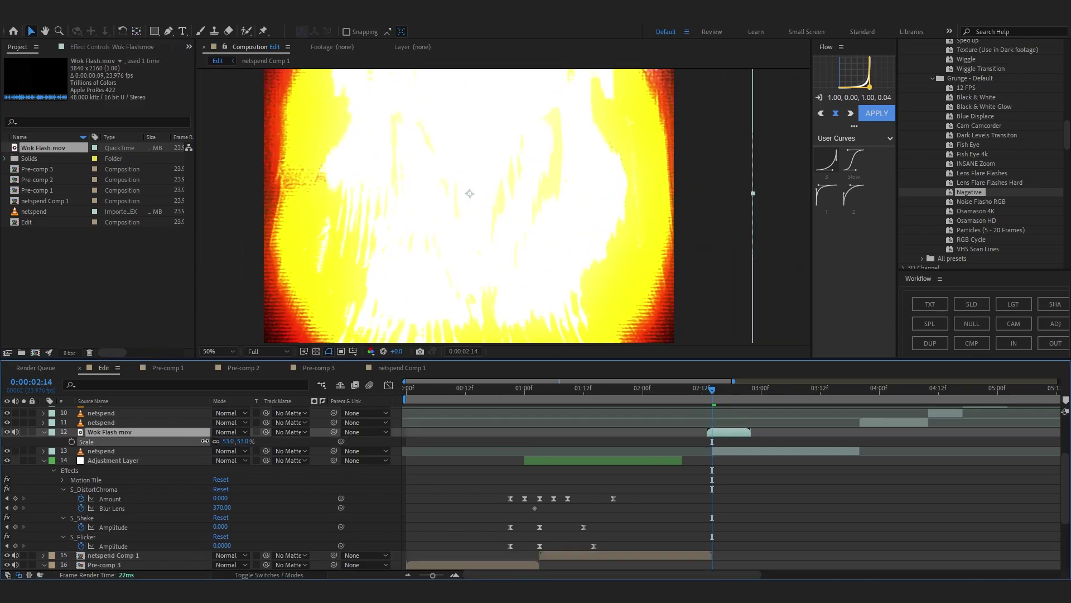
# Set the Wok Flash.mov layer's blending mode to Linear Dodge and preview the flash around the 0:00:02:14 cut.
pyautogui.click(243, 431)
pyautogui.click(285, 272)
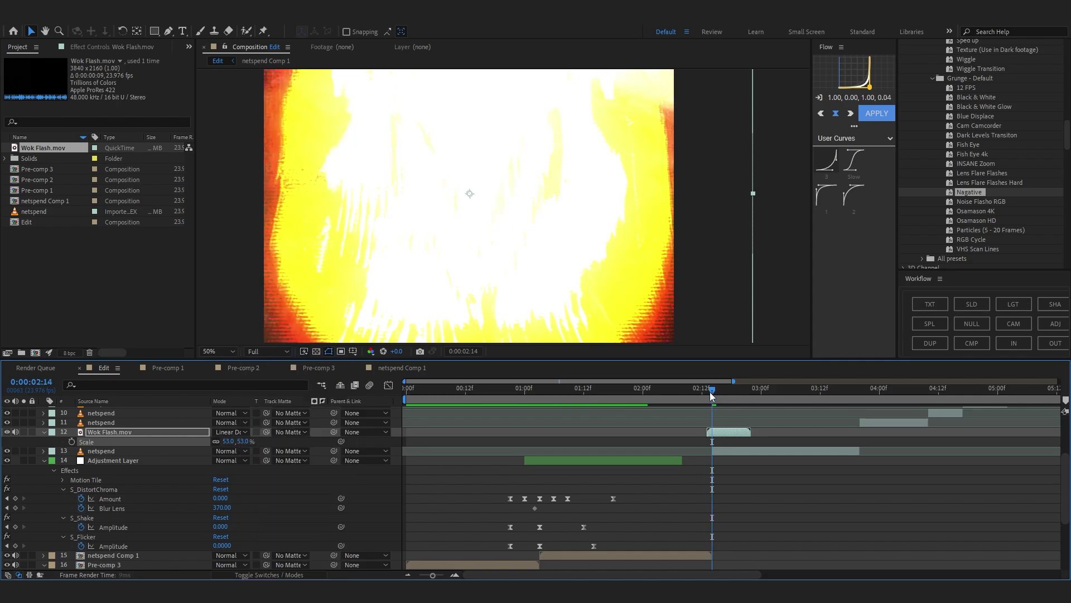
pyautogui.moveTo(711, 399)
pyautogui.mouseDown()
pyautogui.moveTo(749, 408)
pyautogui.moveTo(690, 422)
pyautogui.moveTo(694, 401)
pyautogui.mouseUp()
pyautogui.press('space')
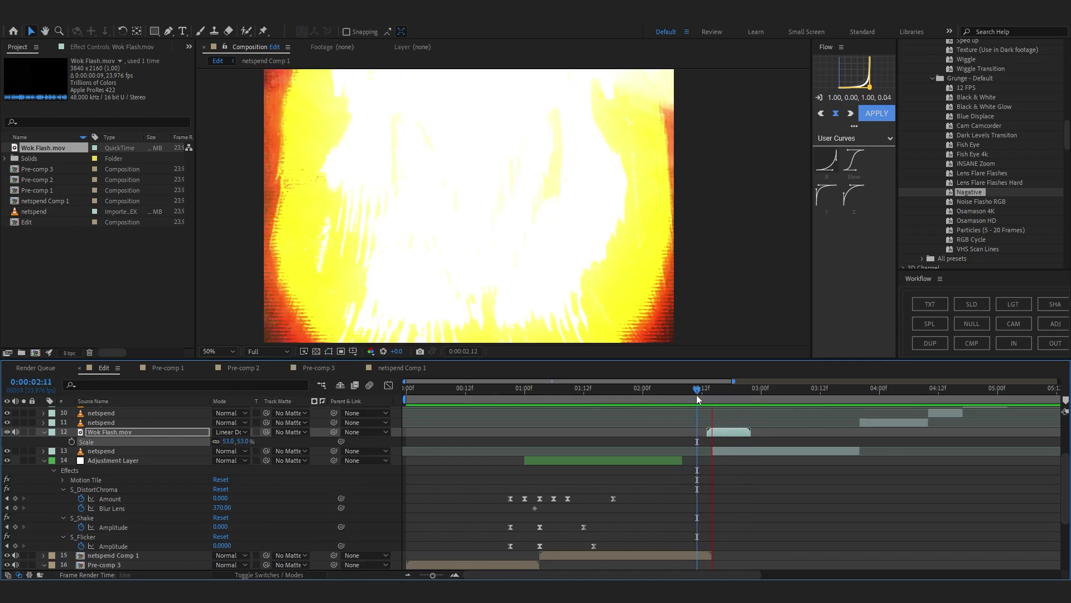
pyautogui.click(698, 393)
pyautogui.press('space')
pyautogui.press('space')
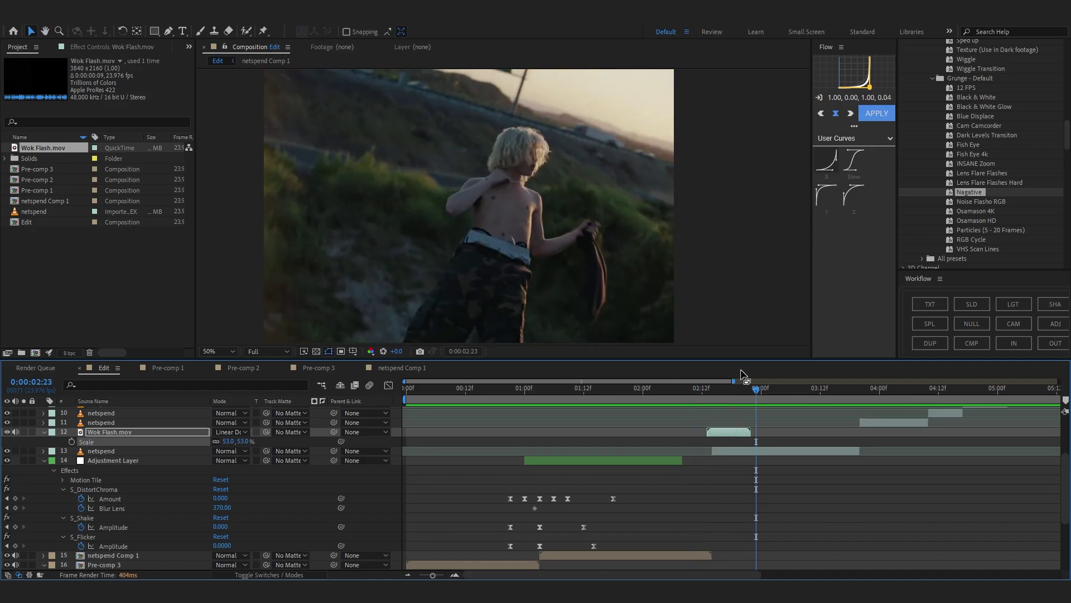
# Try shifting the hue of Wok Flash.mov to 185° with a Color Balance (HLS) effect.
pyautogui.click(726, 389)
pyautogui.hotkey('ctrl', 'space')
pyautogui.write('hg')
pyautogui.press('BackSpace')
pyautogui.press('BackSpace')
pyautogui.write('hls')
pyautogui.press('Return')
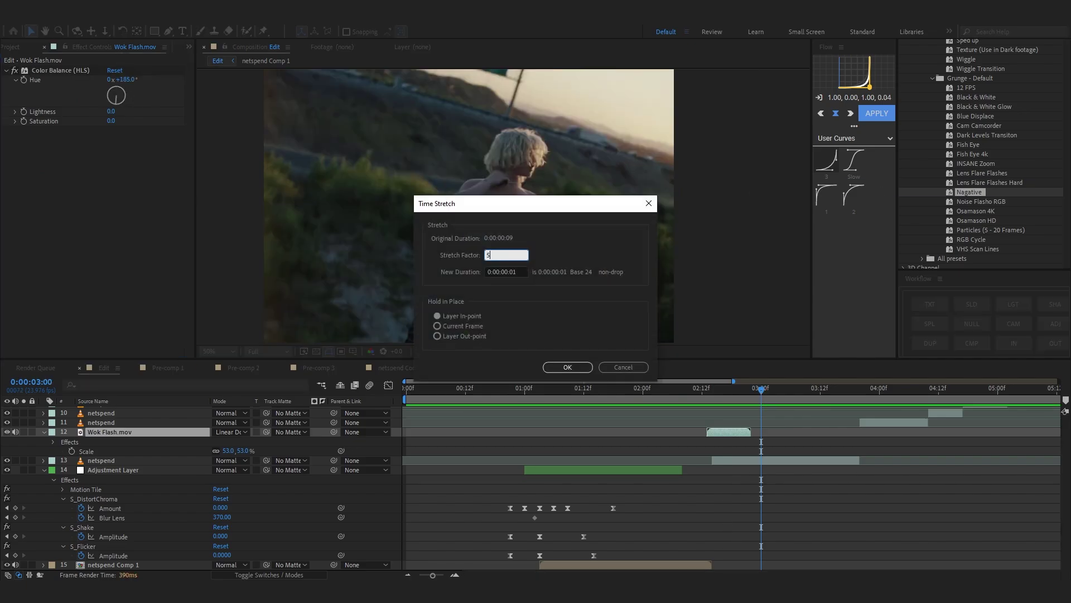
# Time-stretch Wok Flash.mov to about half its length and remove its Color Balance (HLS) effect.
pyautogui.click(557, 369)
pyautogui.click(84, 72)
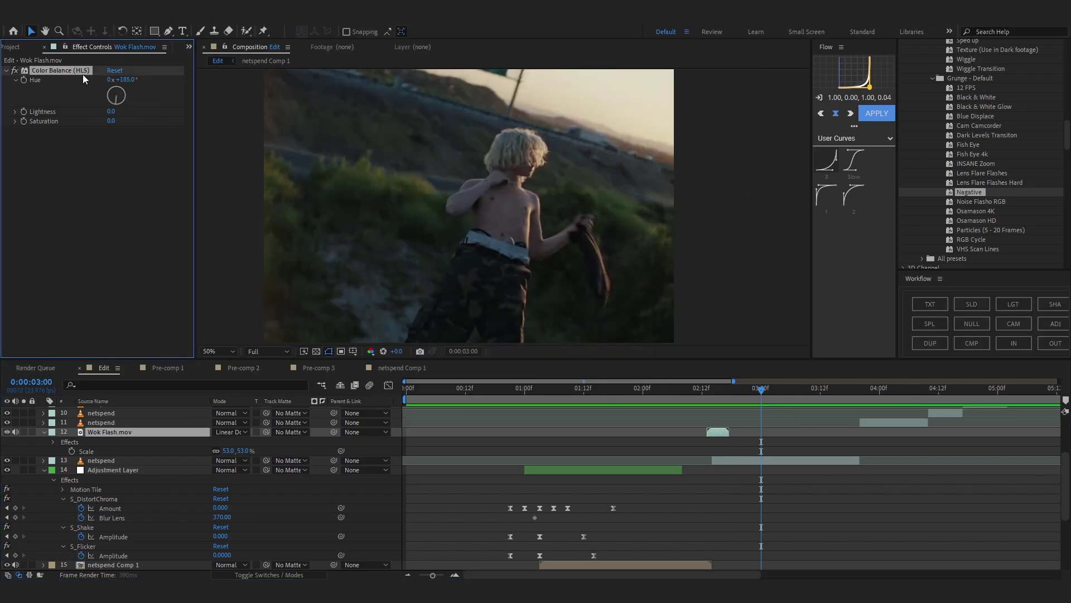
pyautogui.press('Delete')
# Apply Motion Tile to the netspend clip below Wok Flash.mov with output width and height 200 and mirrored edges.
pyautogui.press('=')
pyautogui.moveTo(641, 389); pyautogui.dragTo(580, 393)
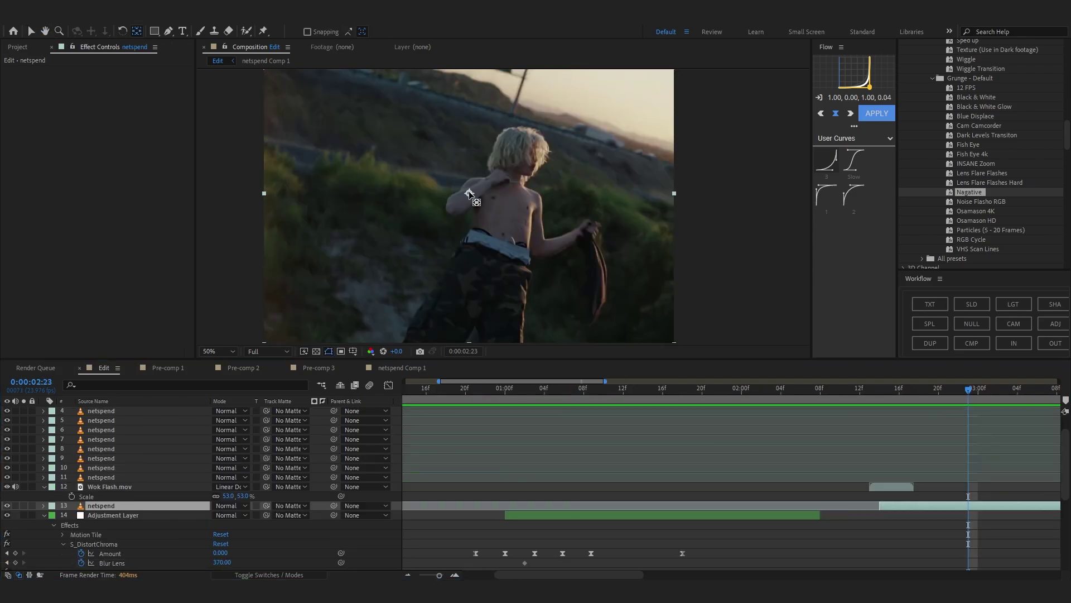
pyautogui.hotkey('ctrl', 'space')
pyautogui.write('mo')
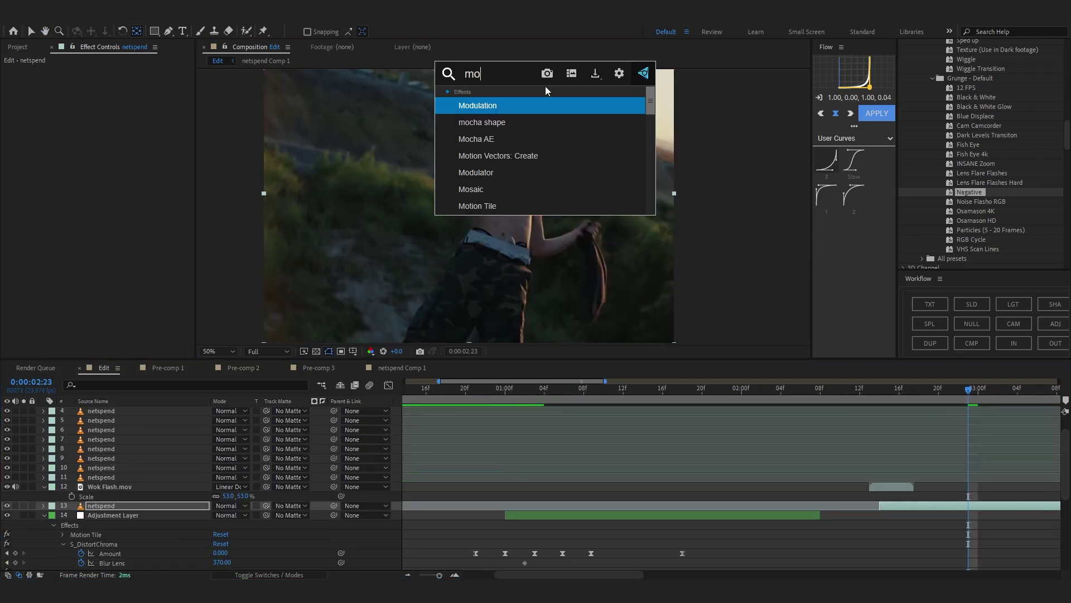
pyautogui.click(502, 123)
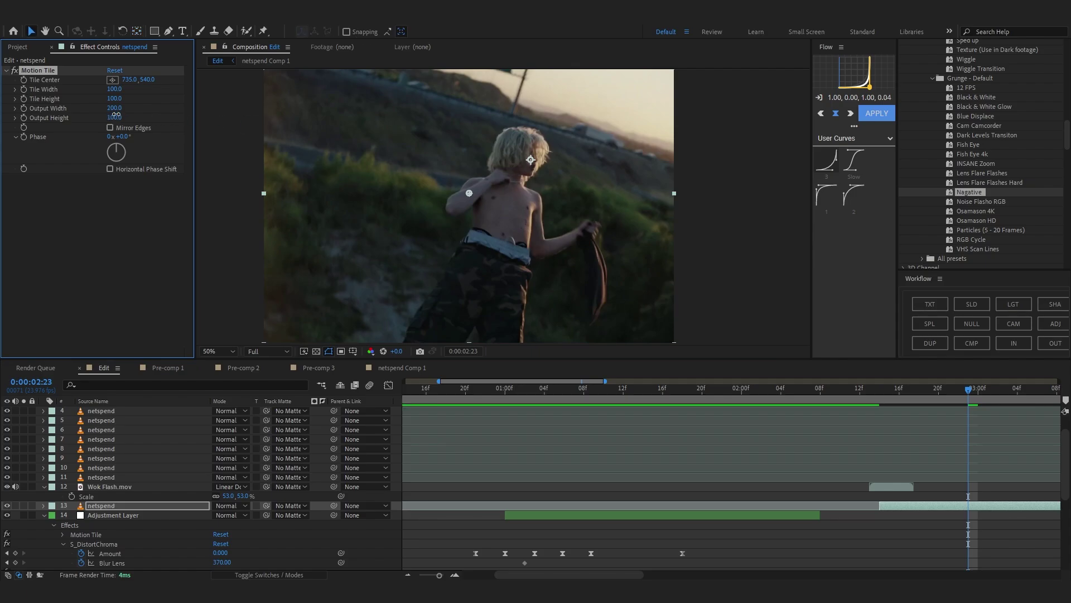
pyautogui.click(111, 128)
# Keyframe the netspend clip's scale from 64% at 0:00:02:14 to 100% at 0:00:03:06 and ease it with Flow curve 2.
pyautogui.moveTo(439, 575); pyautogui.dragTo(391, 549)
pyautogui.scroll(-2, 190, 469)
pyautogui.press('s')
pyautogui.click(71, 458)
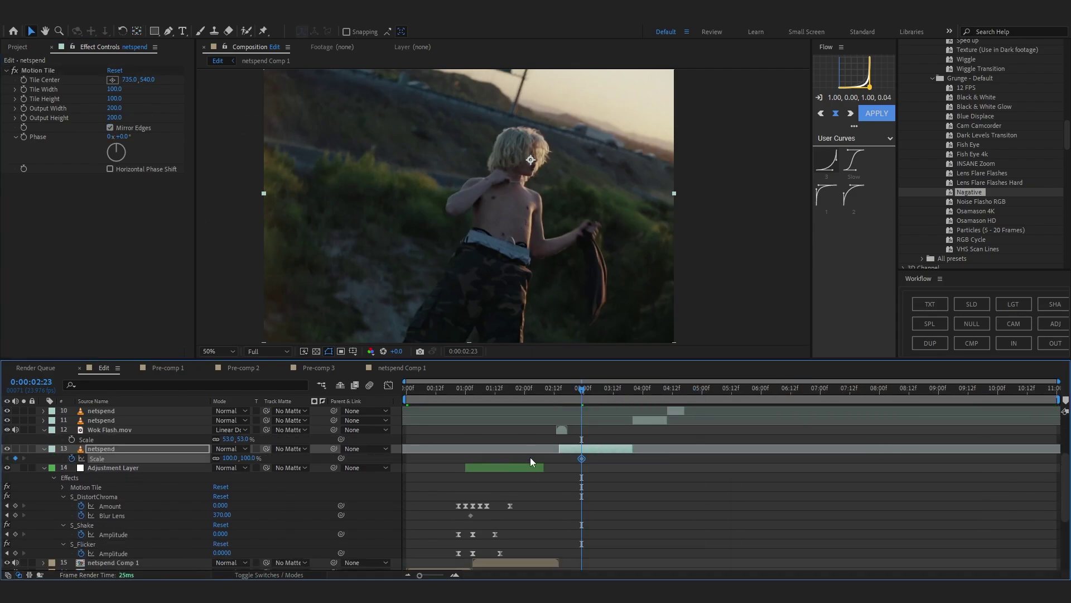
pyautogui.click(560, 392)
pyautogui.click(237, 451)
pyautogui.moveTo(226, 458)
pyautogui.mouseDown()
pyautogui.moveTo(199, 459)
pyautogui.moveTo(207, 459)
pyautogui.mouseUp()
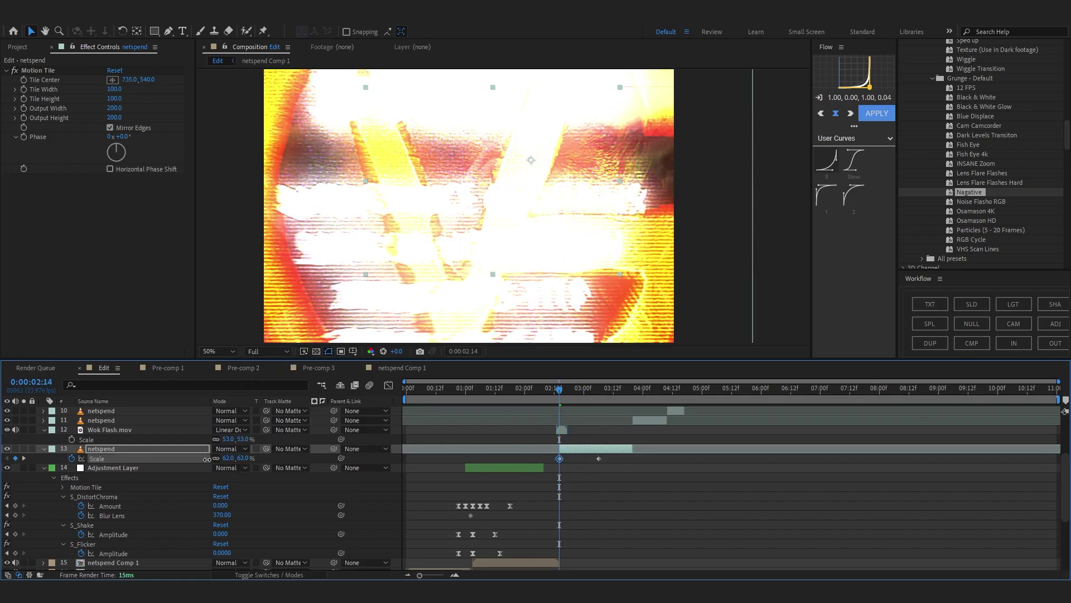
pyautogui.click(844, 198)
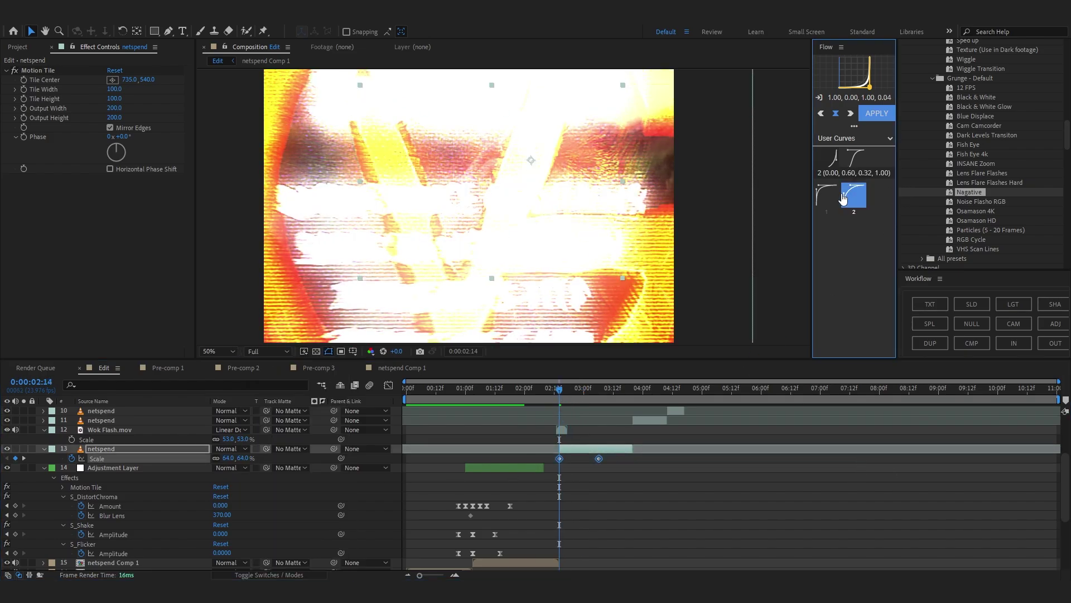
# Set the netspend clip's scale keyframe at 0:00:03:06 to 156% and pre-compose the clip as netspend Comp 2.
pyautogui.click(541, 397)
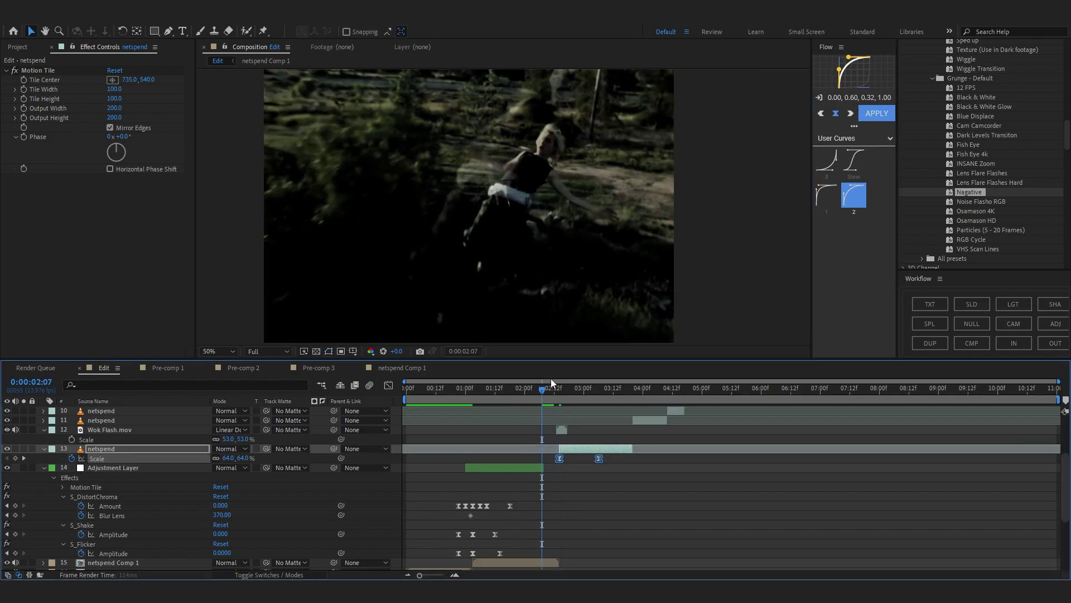
pyautogui.moveTo(604, 390); pyautogui.dragTo(584, 391)
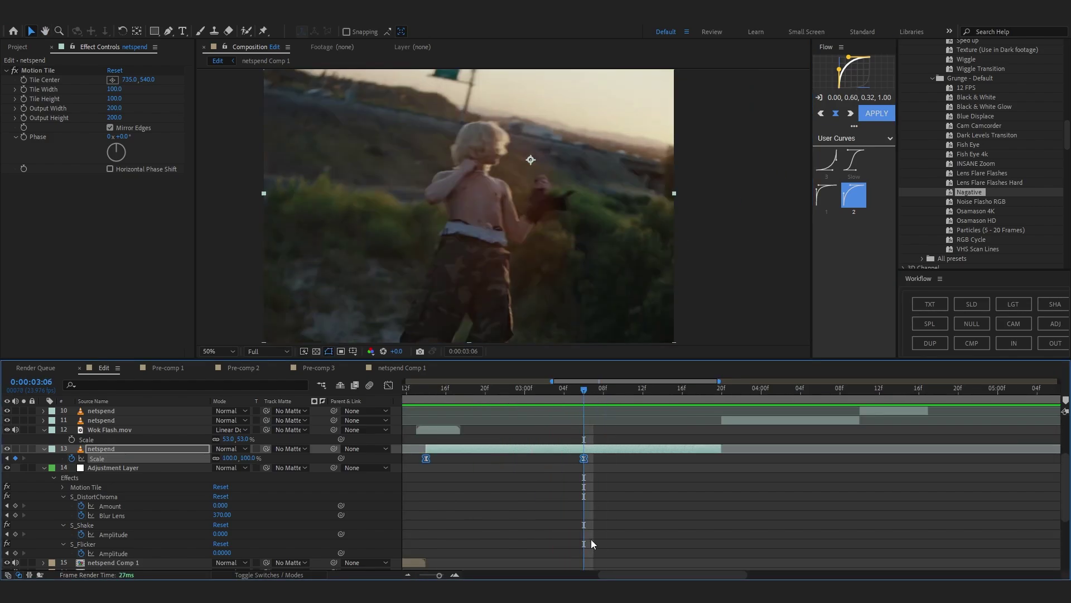
pyautogui.click(593, 543)
pyautogui.moveTo(228, 458); pyautogui.dragTo(258, 460)
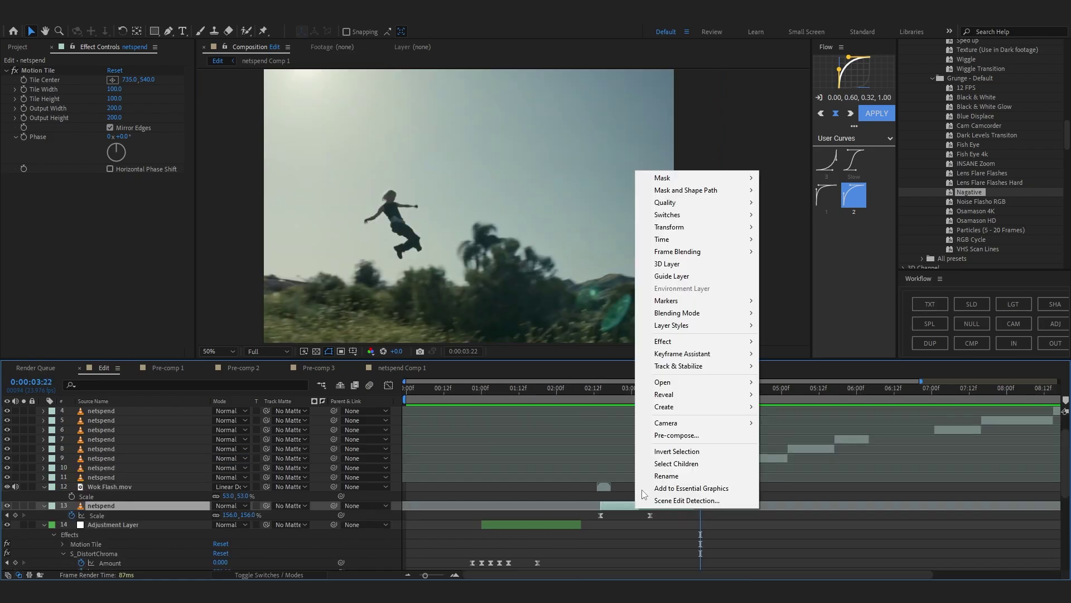
pyautogui.click(648, 435)
pyautogui.click(567, 369)
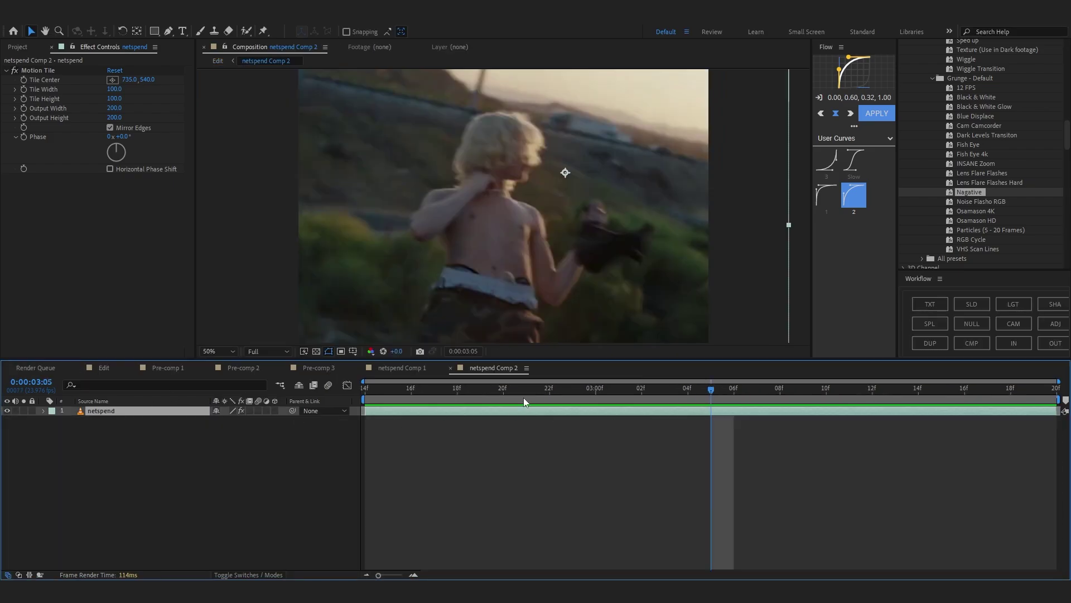
# Enable motion blur on netspend inside netspend Comp 2, and add a null object as the parent of netspend.
pyautogui.moveTo(524, 392); pyautogui.dragTo(435, 410)
pyautogui.click(258, 411)
pyautogui.press('space')
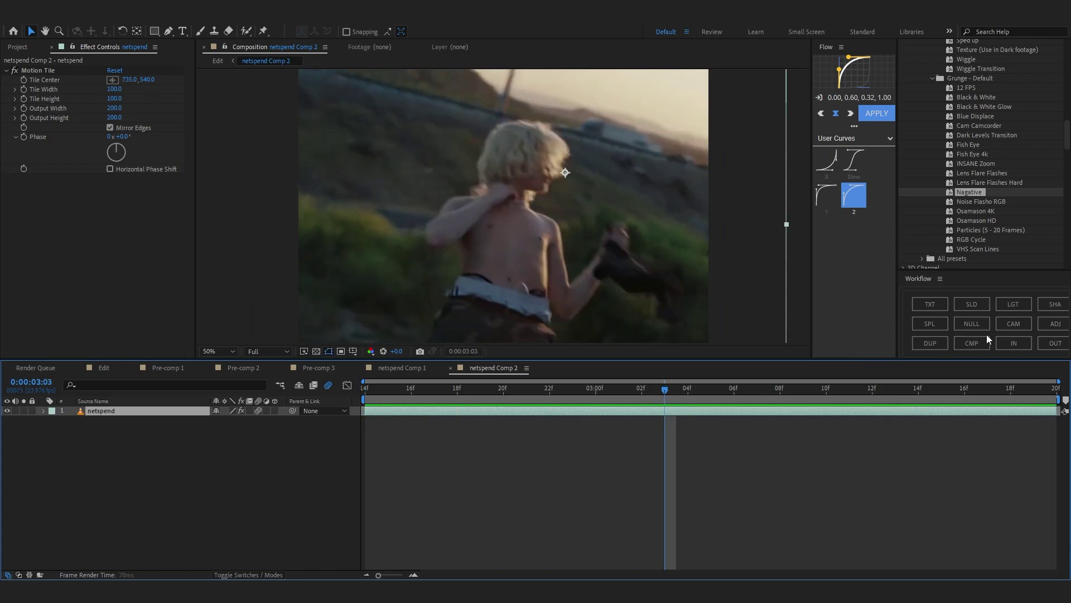
pyautogui.click(973, 324)
pyautogui.moveTo(292, 420); pyautogui.dragTo(167, 412)
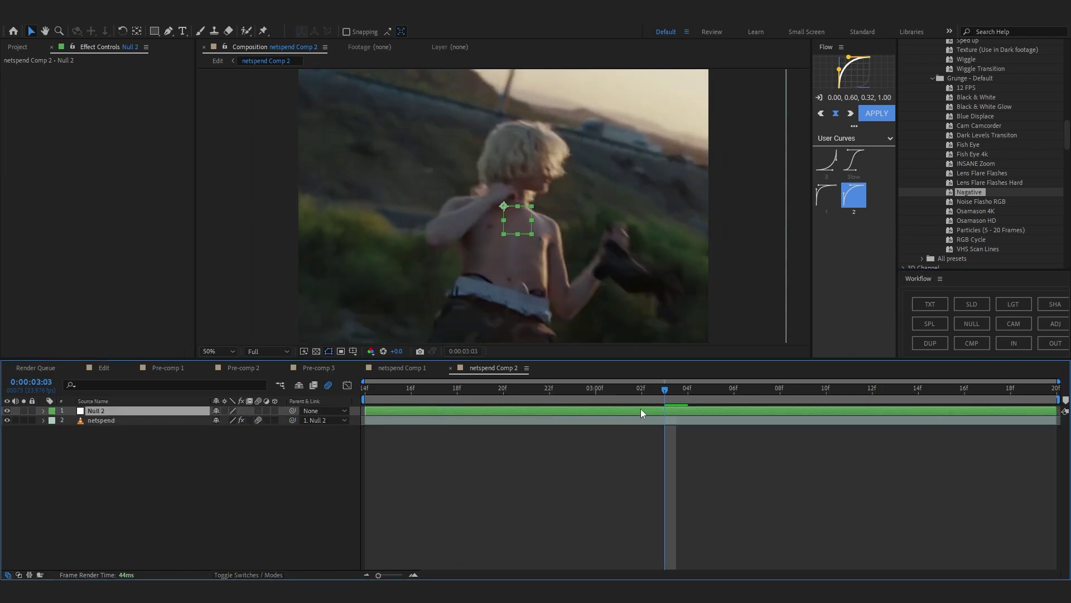
# Reposition the null's anchor point and keyframe its scale down from 100% between 0:00:03:01 and 0:00:03:13 with the Slow curve.
pyautogui.press('s')
pyautogui.click(95, 455)
pyautogui.press('space')
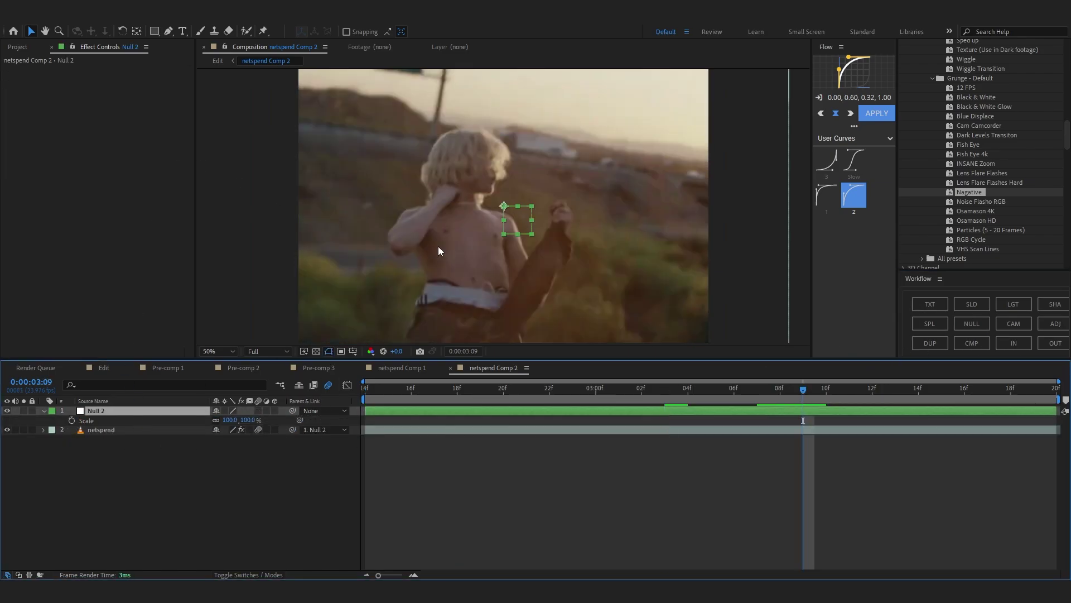
pyautogui.click(137, 31)
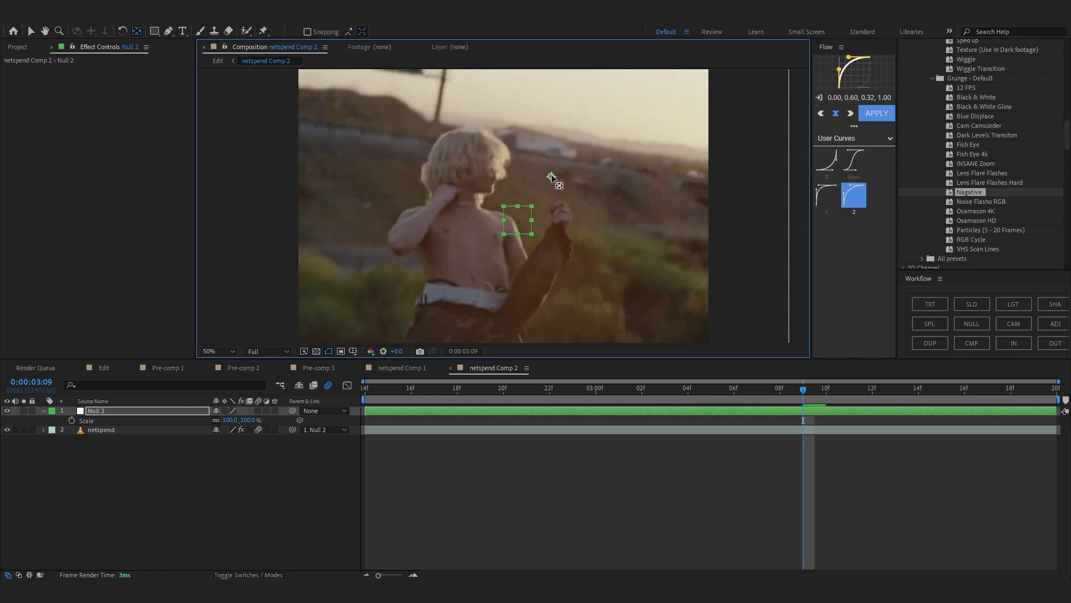
pyautogui.click(654, 467)
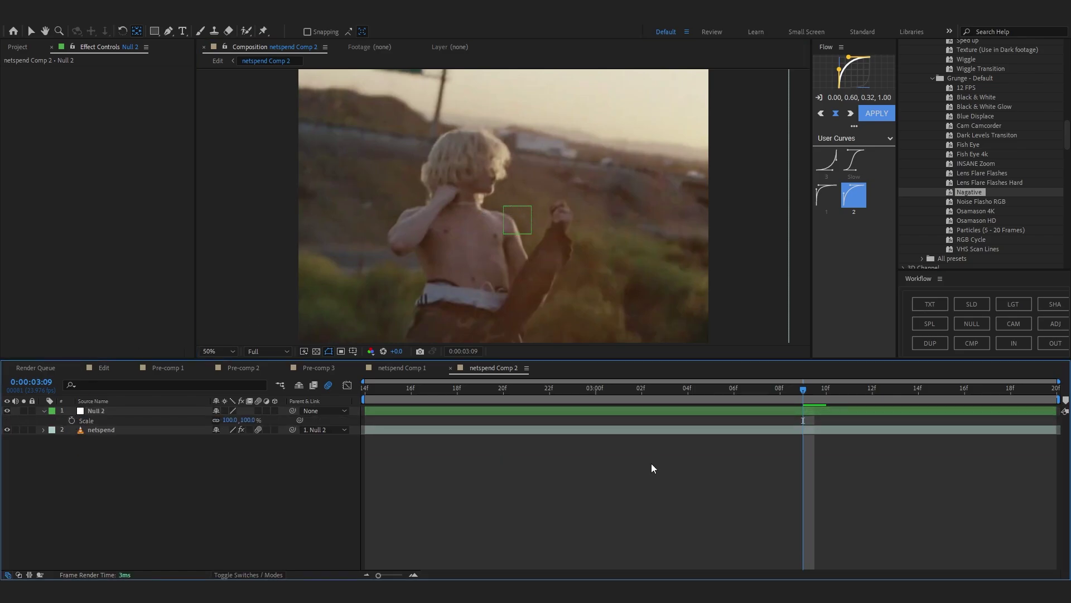
pyautogui.hotkey('alt', 'shift', 's')
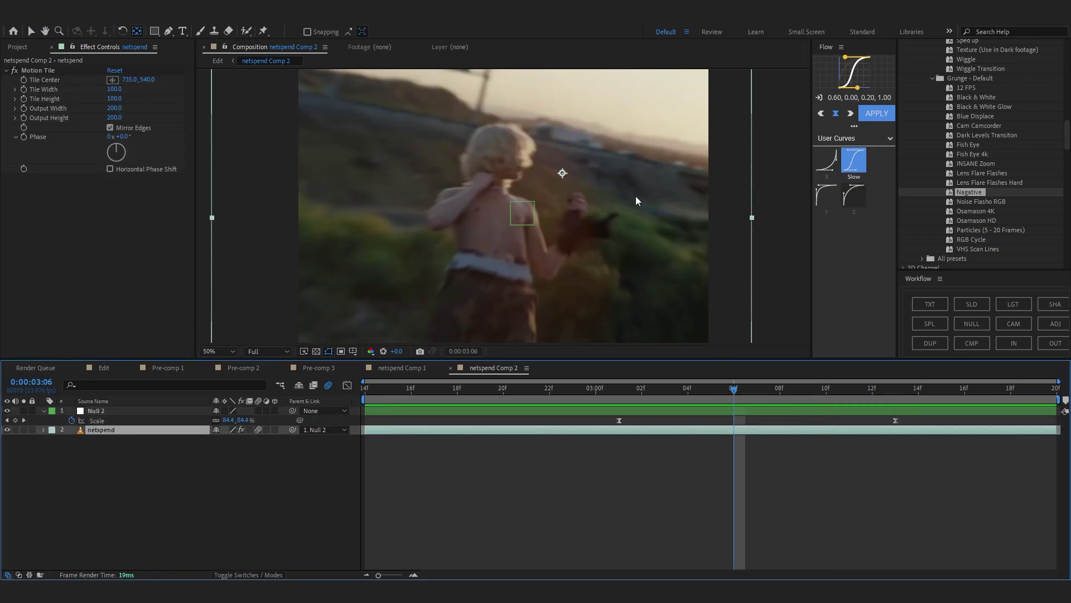
# Apply Twixtor Pro to netspend and keyframe its speed from 100% at 0:00:03:05 to 30% at 0:00:03:08.
pyautogui.hotkey('ctrl', 'space')
pyautogui.write('tw')
pyautogui.press('Return')
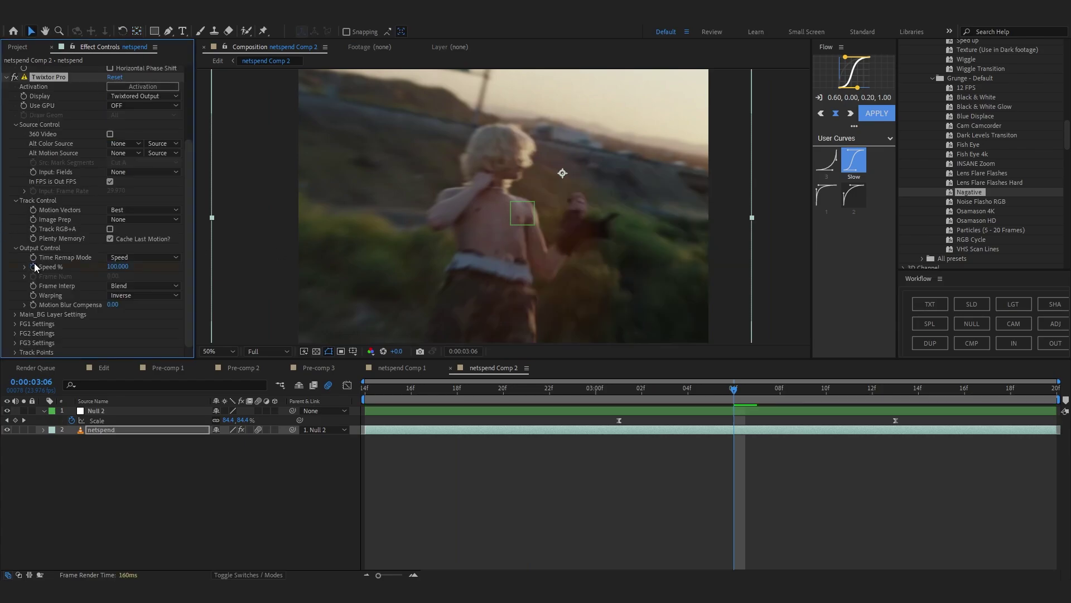
pyautogui.click(33, 266)
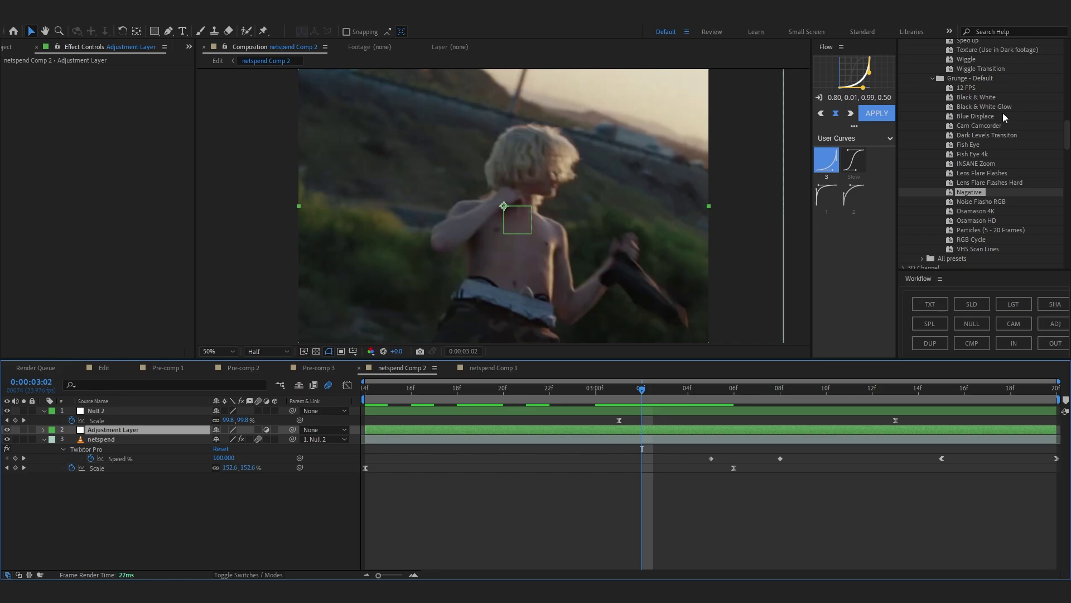
# Apply the Black & White Glow preset to the adjustment layer above netspend at 0:00:03:02 and preview it.
pyautogui.doubleClick(997, 107)
pyautogui.moveTo(651, 390); pyautogui.dragTo(842, 411)
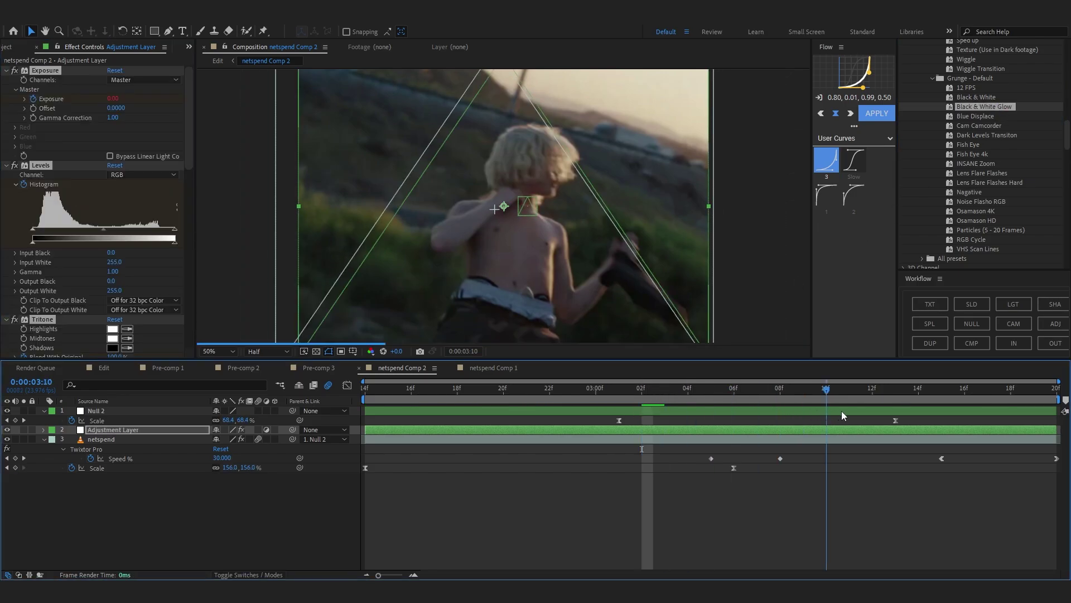
pyautogui.press('space')
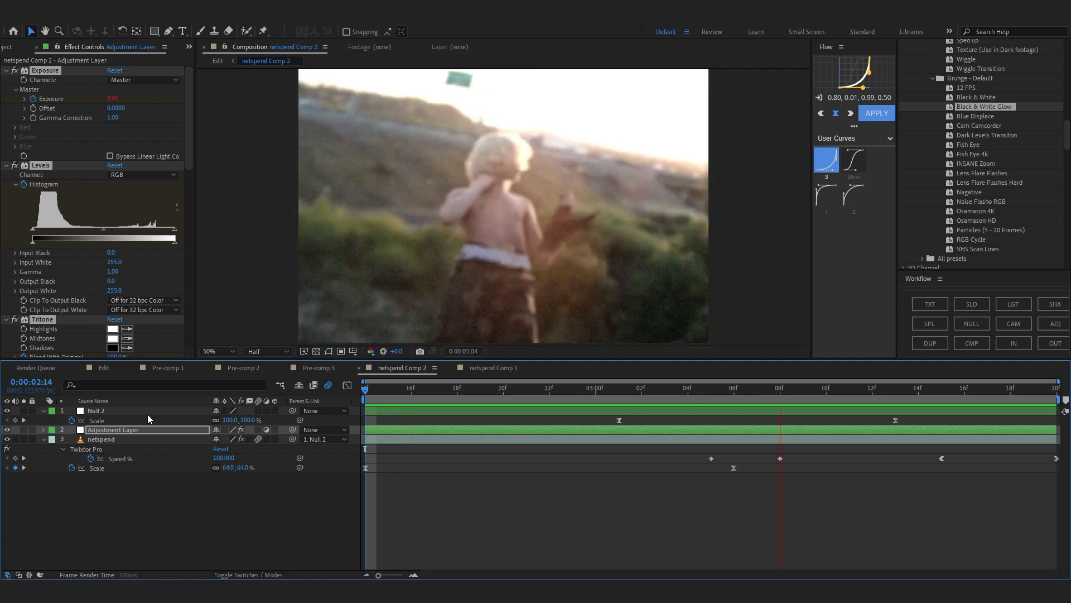
pyautogui.press('space')
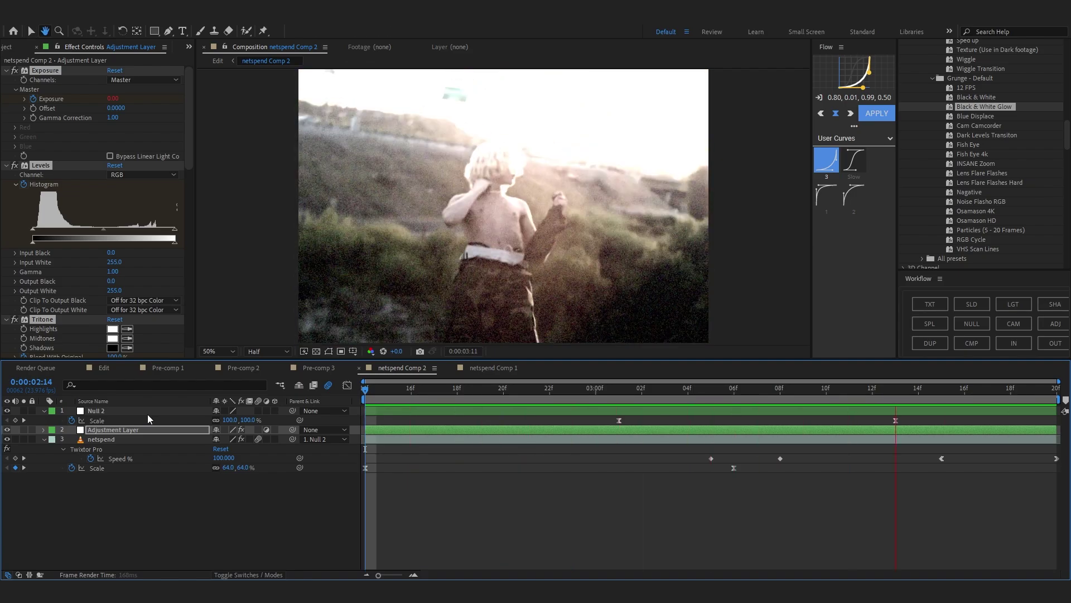
# Retime the adjustment layer's Black & White Glow keyframes to run from 0:00:03:01 to 0:00:03:14 and collapse all layers.
pyautogui.press('u')
pyautogui.moveTo(944, 392); pyautogui.dragTo(587, 387)
pyautogui.press('space')
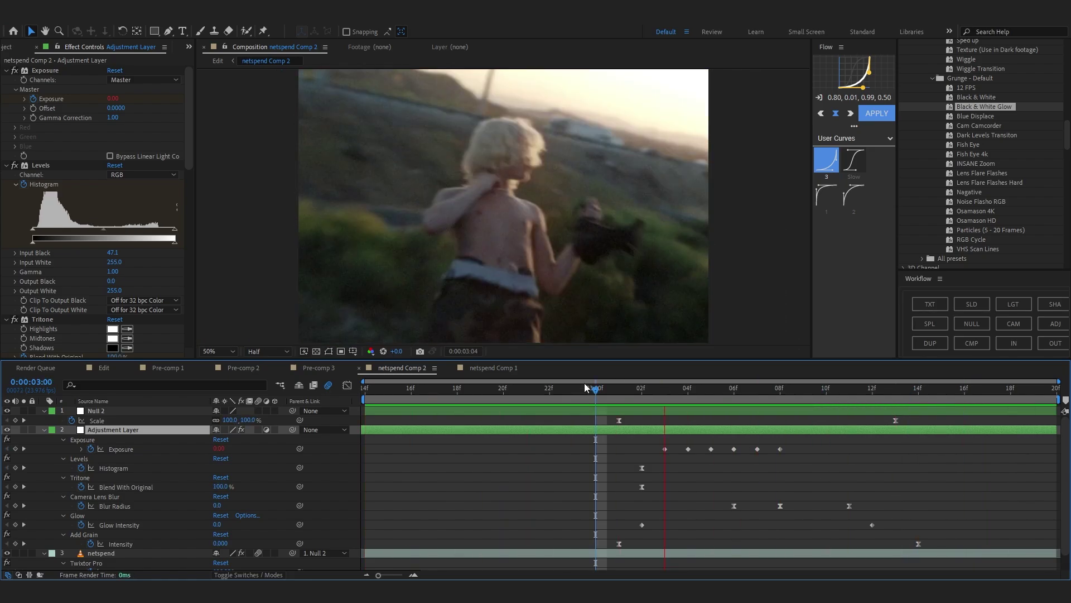
pyautogui.hotkey('ctrl', 'a')
pyautogui.press('u')
pyautogui.click(590, 429)
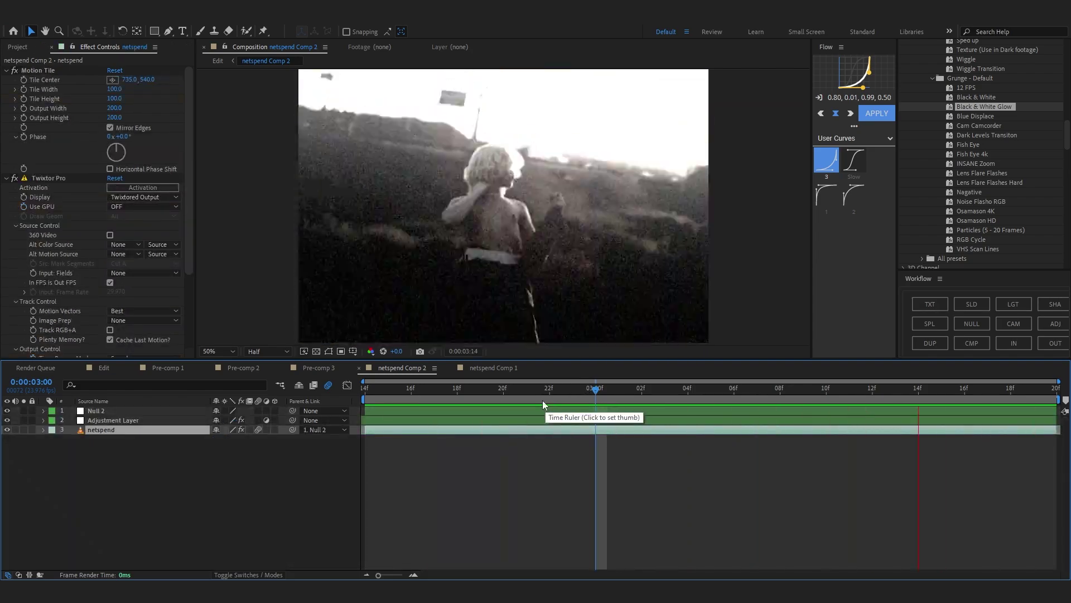
# Preview netspend Comp 2 from its start at 0:00:02:14.
pyautogui.moveTo(542, 400); pyautogui.dragTo(201, 411)
pyautogui.press('space')
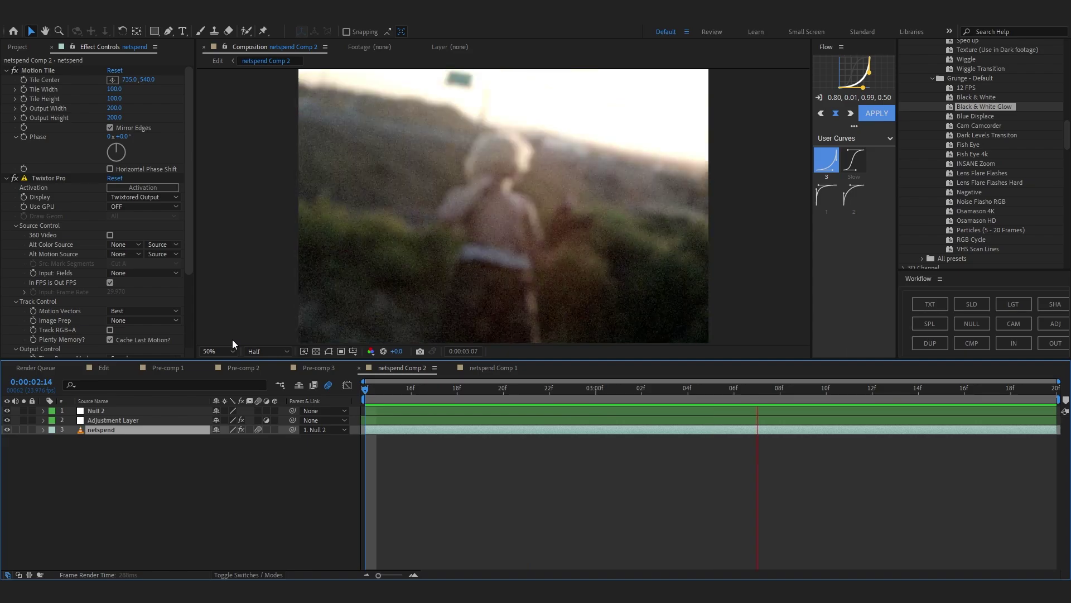
pyautogui.press('space')
pyautogui.press('space')
# Copy the first one-frame Nagative adjustment layer from netspend Comp 1 and return to the Edit composition.
pyautogui.click(218, 61)
pyautogui.moveTo(595, 387); pyautogui.dragTo(257, 431)
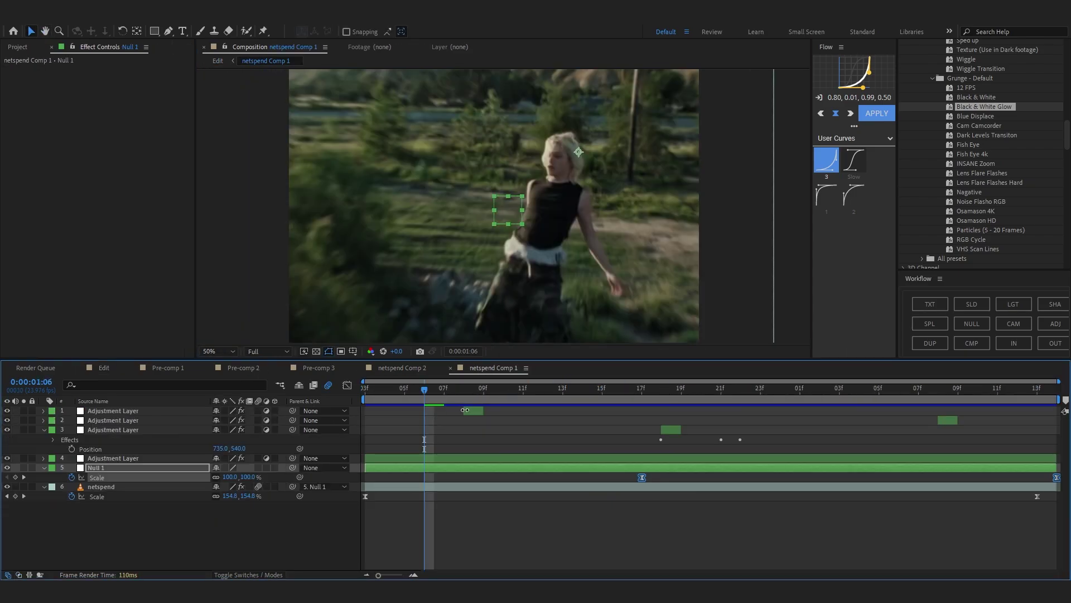
pyautogui.click(465, 410)
pyautogui.click(226, 62)
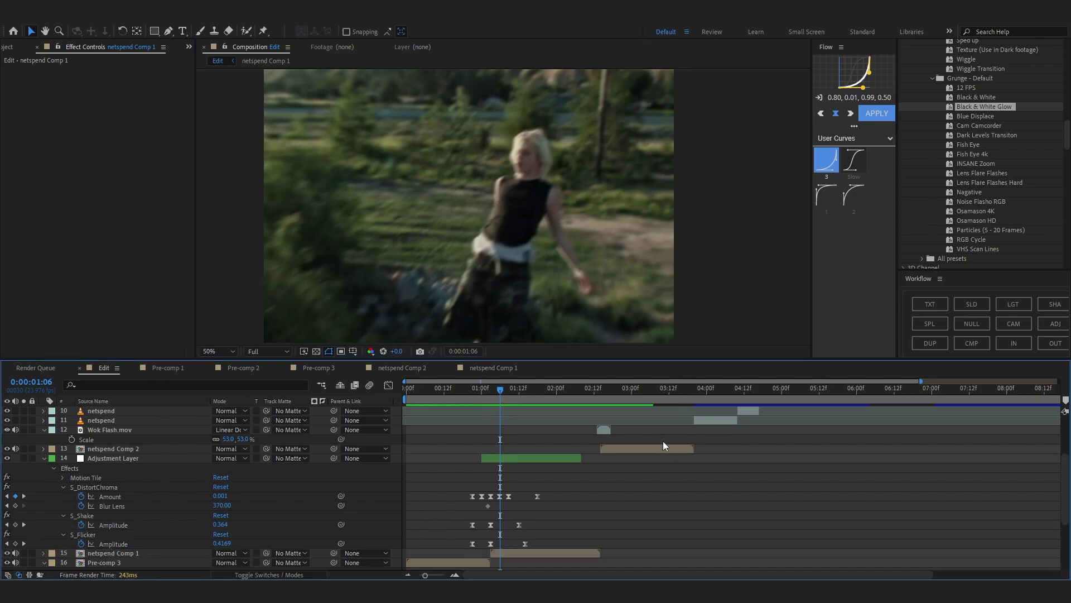
# Paste the Nagative adjustment layer into netspend Comp 2 so it starts at 0:00:03:06, and preview the flash.
pyautogui.doubleClick(661, 449)
pyautogui.press('space')
pyautogui.moveTo(716, 392); pyautogui.dragTo(744, 439)
pyautogui.hotkey('ctrl', 'v')
pyautogui.press('[')
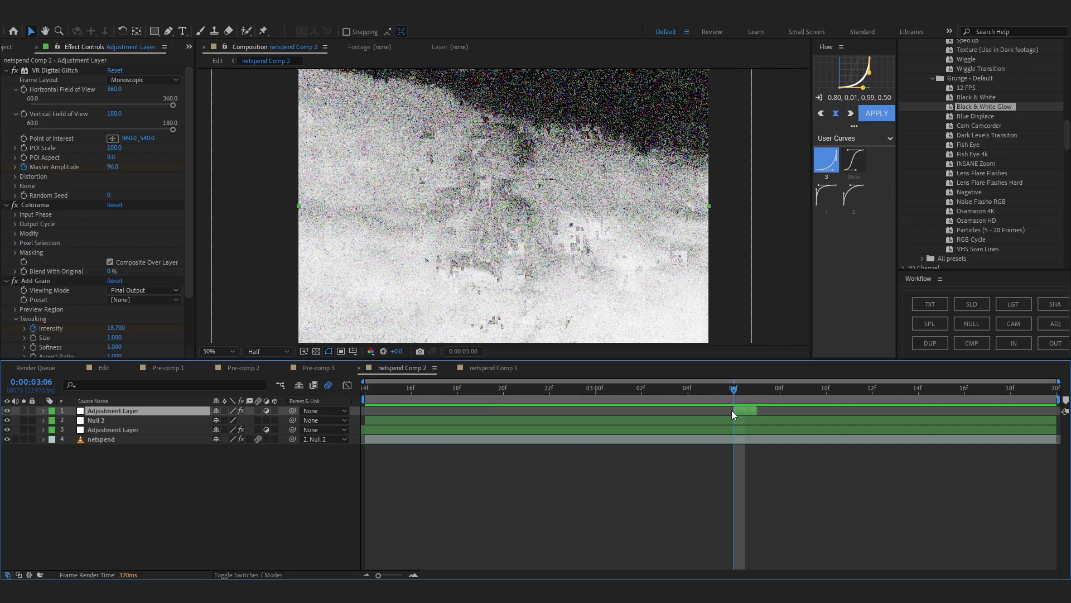
pyautogui.click(688, 403)
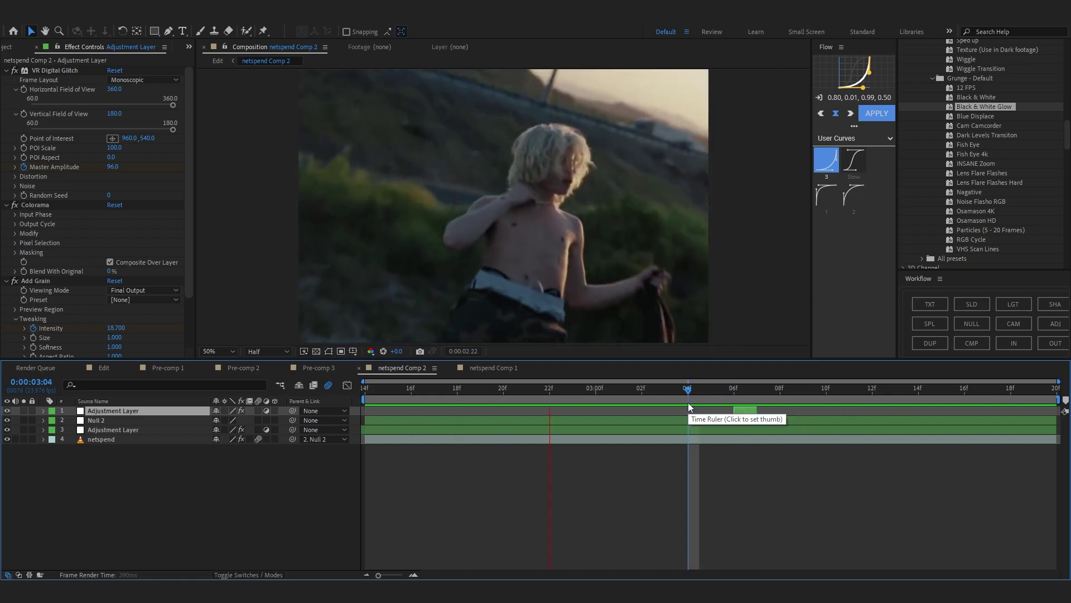
pyautogui.press('space')
pyautogui.press('space')
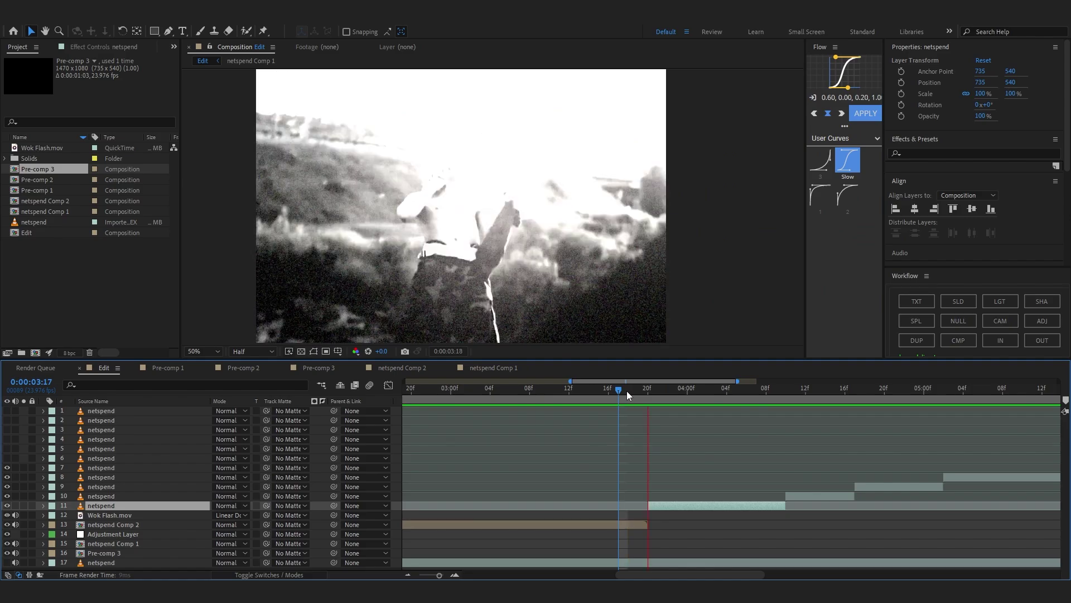
# Pre-compose the netspend clip that follows netspend Comp 2, moving all attributes into the new composition.
pyautogui.moveTo(627, 391); pyautogui.dragTo(707, 388)
pyautogui.press('pageup')
pyautogui.press('pageup')
pyautogui.press('pageup')
pyautogui.press('pageup')
pyautogui.press('pageup')
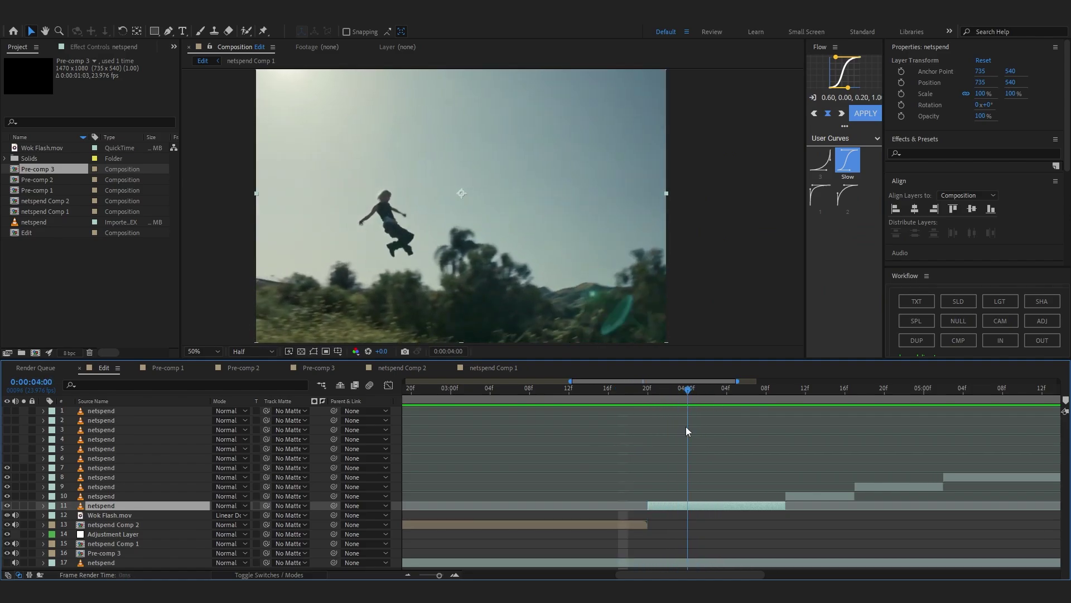
pyautogui.rightClick(663, 506)
pyautogui.click(677, 428)
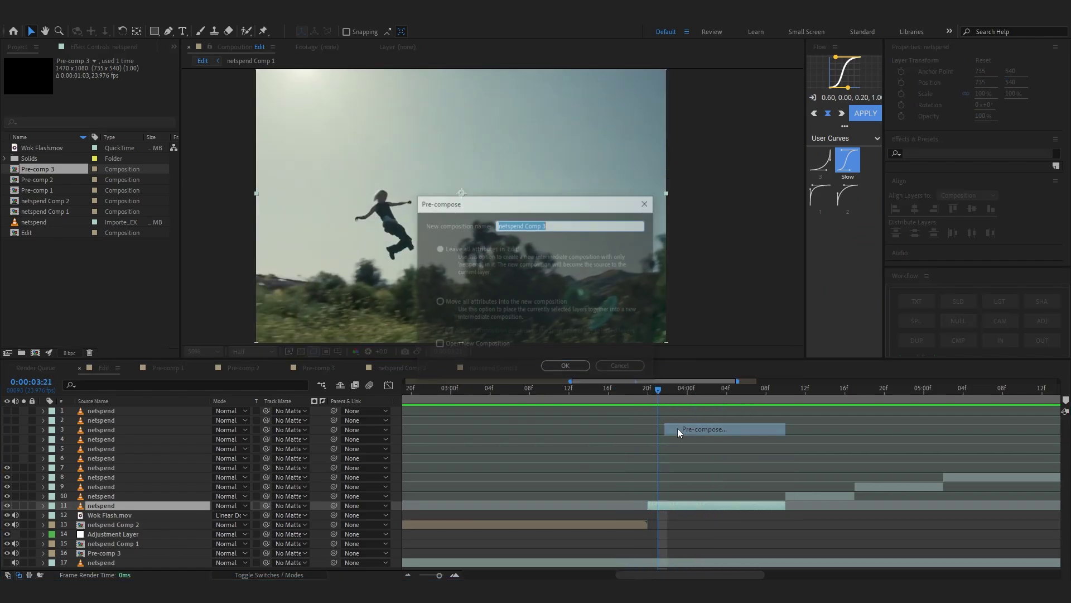
pyautogui.click(450, 302)
pyautogui.click(547, 368)
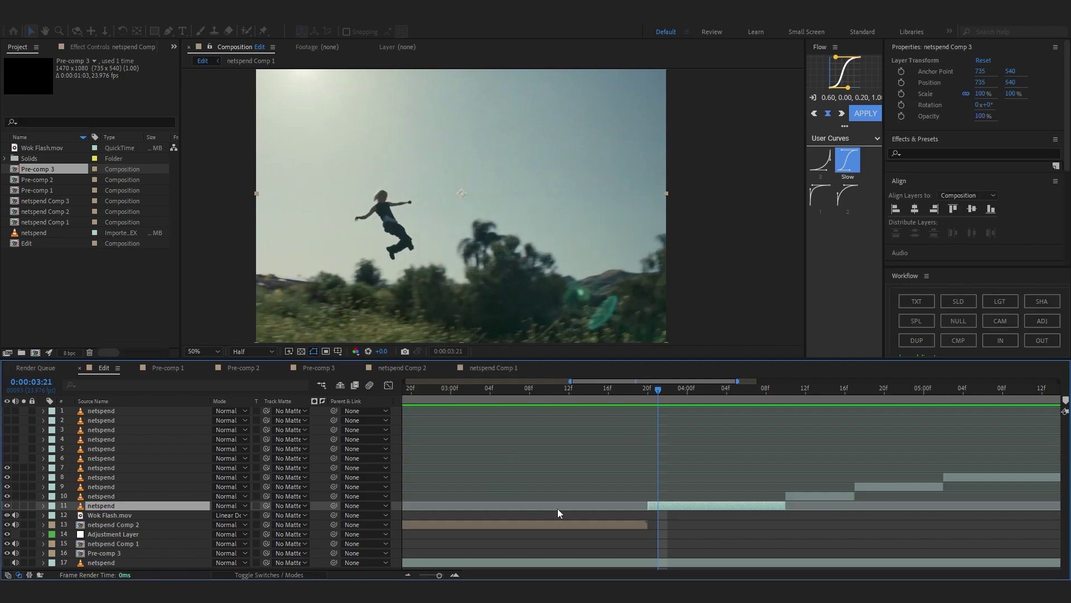
# Inside netspend Comp 3, ramp Twixtor Pro Speed % from 100 at 0:00:03:20 to 30 at 0:00:04:02 with eased keyframes, and preview it.
pyautogui.doubleClick(672, 504)
pyautogui.moveTo(409, 388); pyautogui.dragTo(685, 407)
pyautogui.click(109, 260)
pyautogui.write('30')
pyautogui.press('Return')
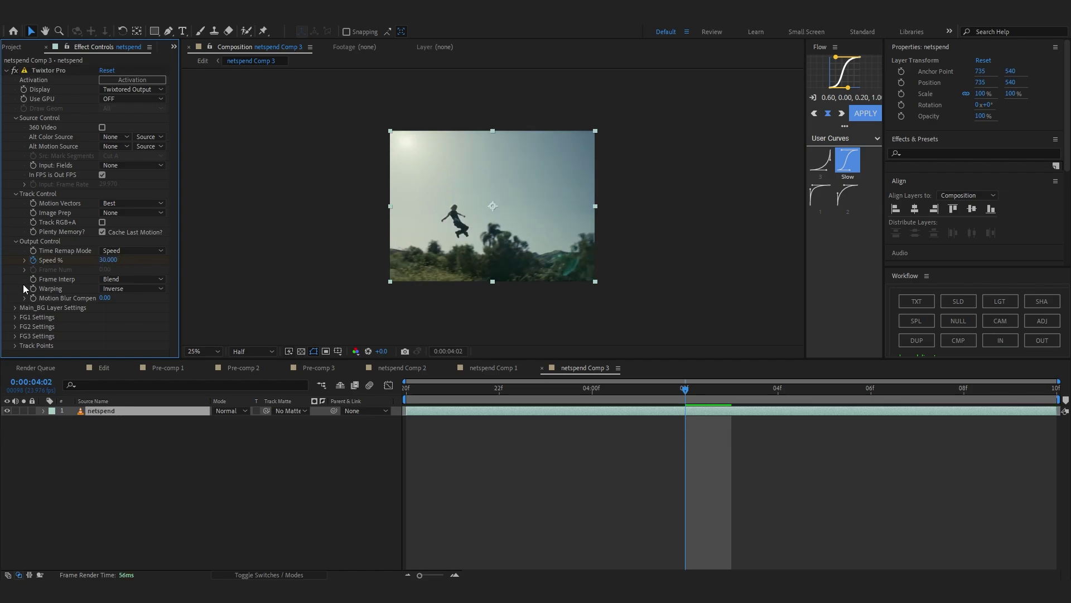
pyautogui.moveTo(725, 424); pyautogui.dragTo(182, 493)
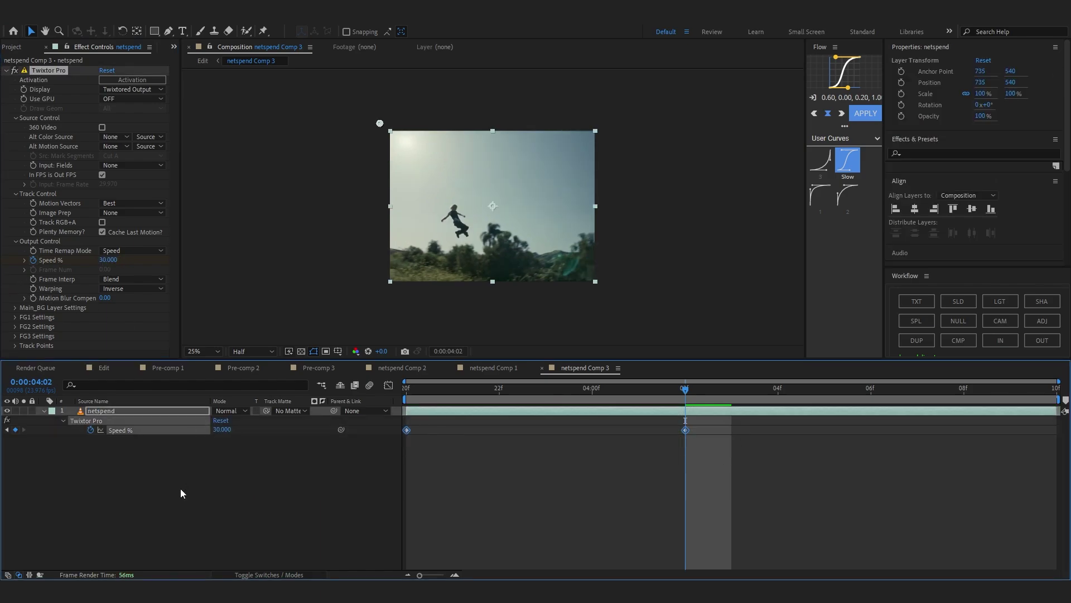
pyautogui.press('space')
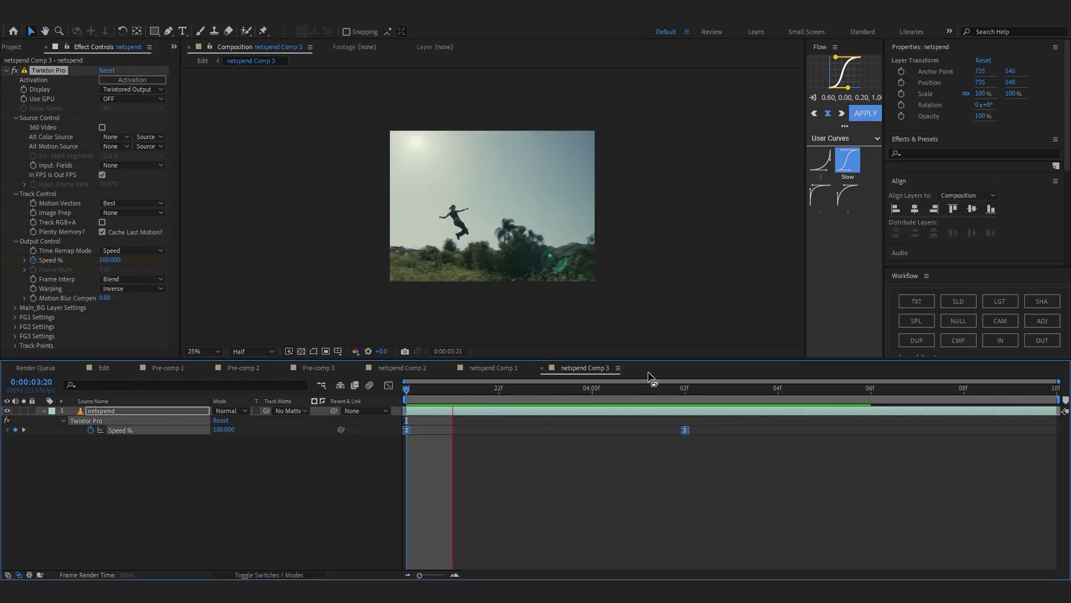
pyautogui.press('space')
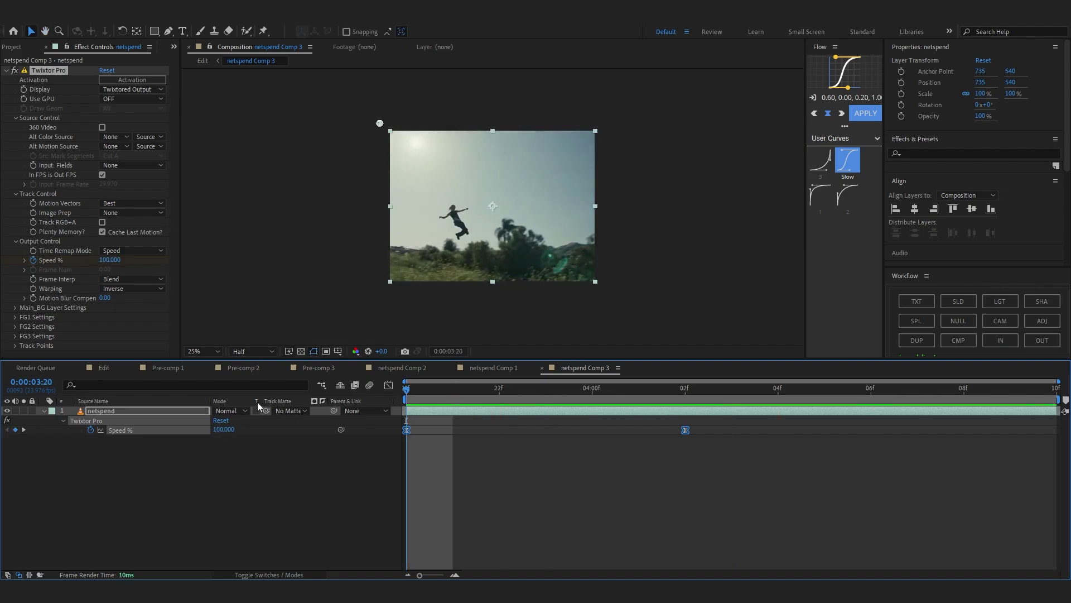
# Add a much faster third Twixtor Speed % keyframe and move it to the end of the comp at 0:00:04:10.
pyautogui.moveTo(406, 389); pyautogui.dragTo(1011, 385)
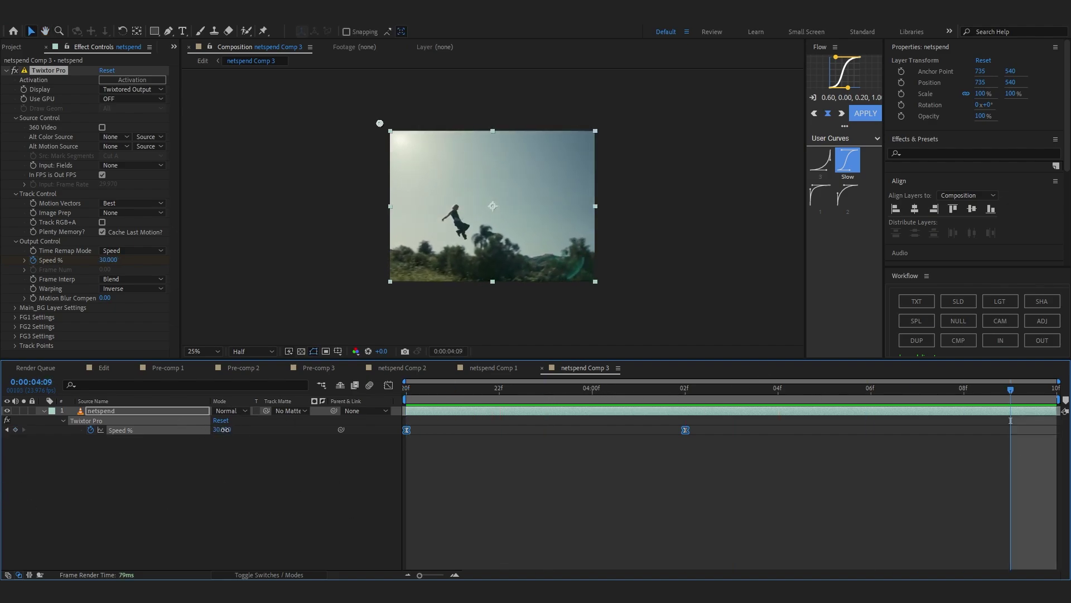
pyautogui.moveTo(225, 429); pyautogui.dragTo(245, 428)
pyautogui.moveTo(1010, 430); pyautogui.dragTo(1057, 429)
# Apply the saved steep ease-in Flow curve to the last two Speed % keyframes and preview the ramp from the start.
pyautogui.moveTo(1060, 447); pyautogui.dragTo(672, 424)
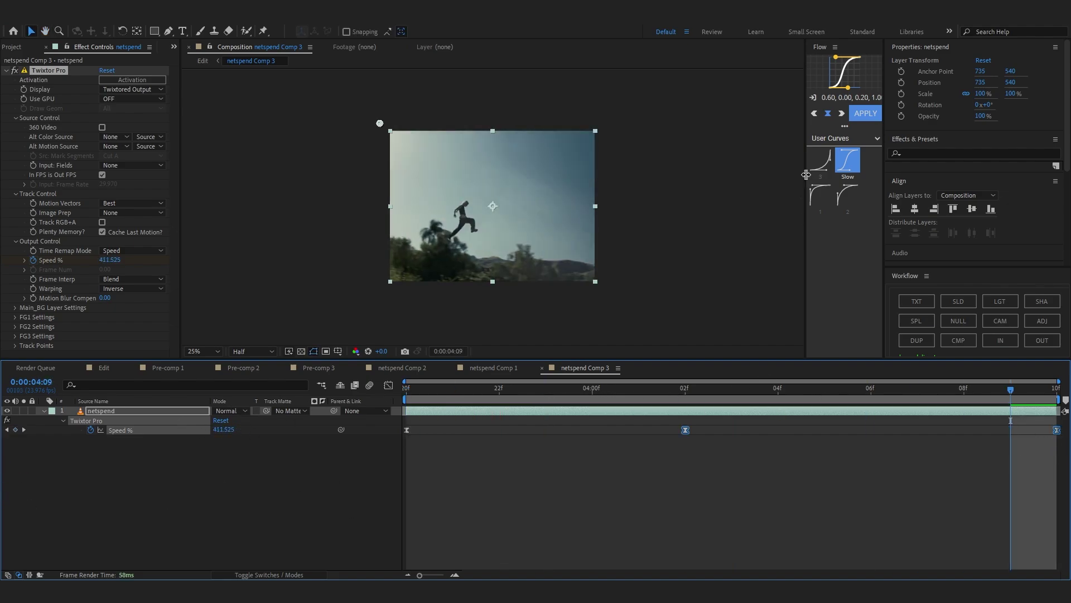
pyautogui.click(820, 160)
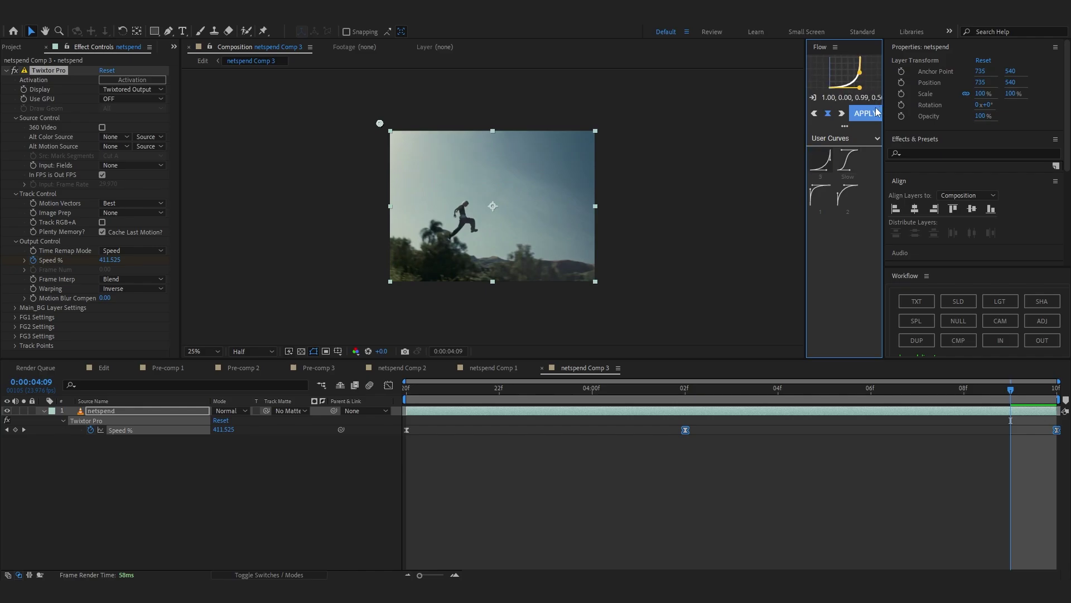
pyautogui.click(866, 114)
pyautogui.moveTo(1036, 394); pyautogui.dragTo(71, 444)
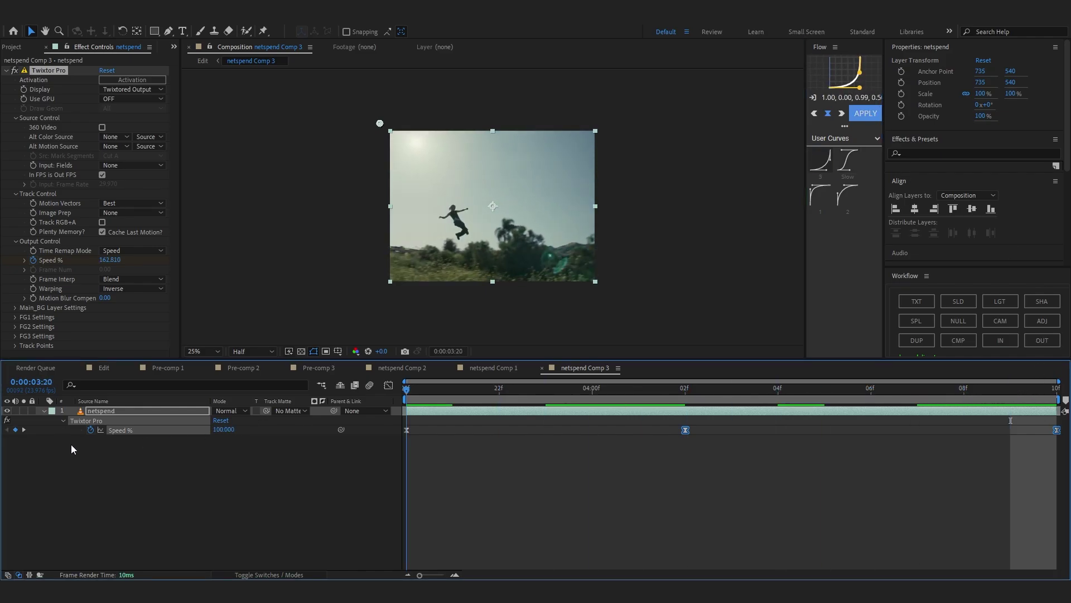
pyautogui.press('space')
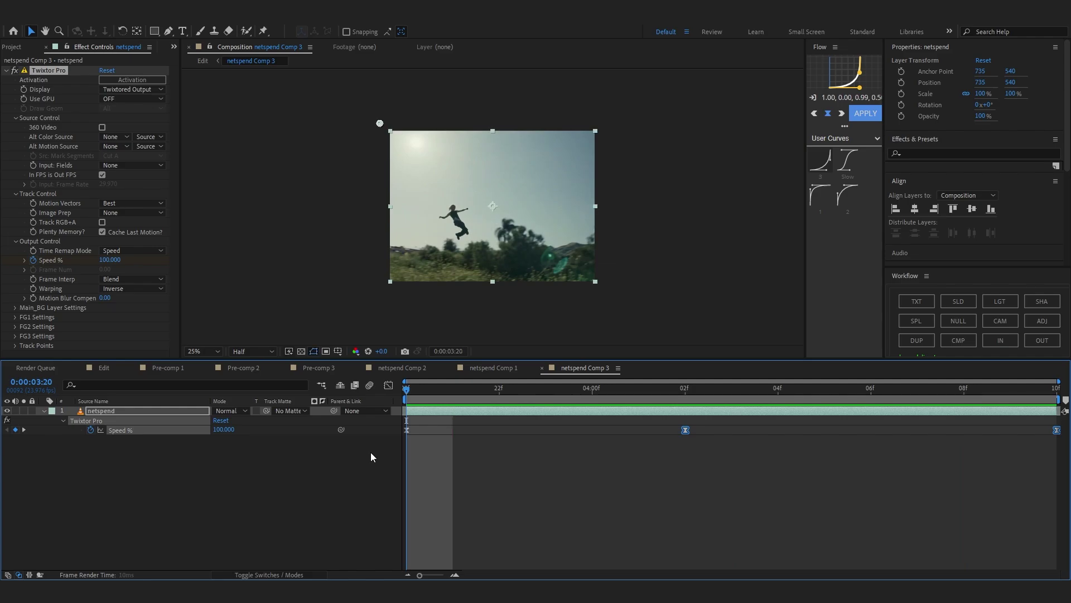
pyautogui.press('space')
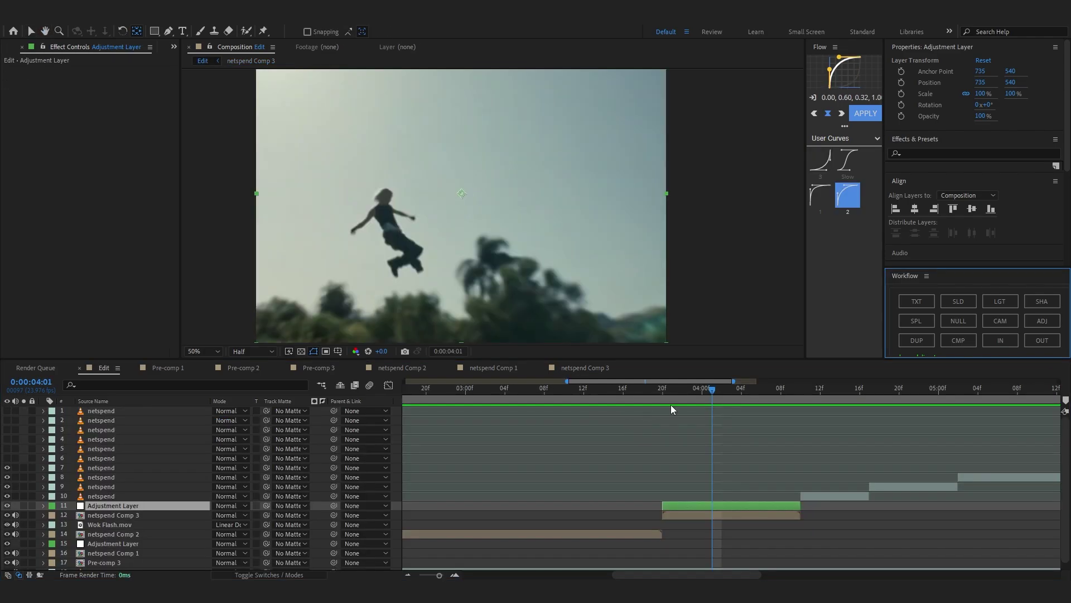
# Apply the Exposure effect to the adjustment layer above netspend Comp 3 and start keyframing its Exposure at 0:00:03:20.
pyautogui.click(663, 395)
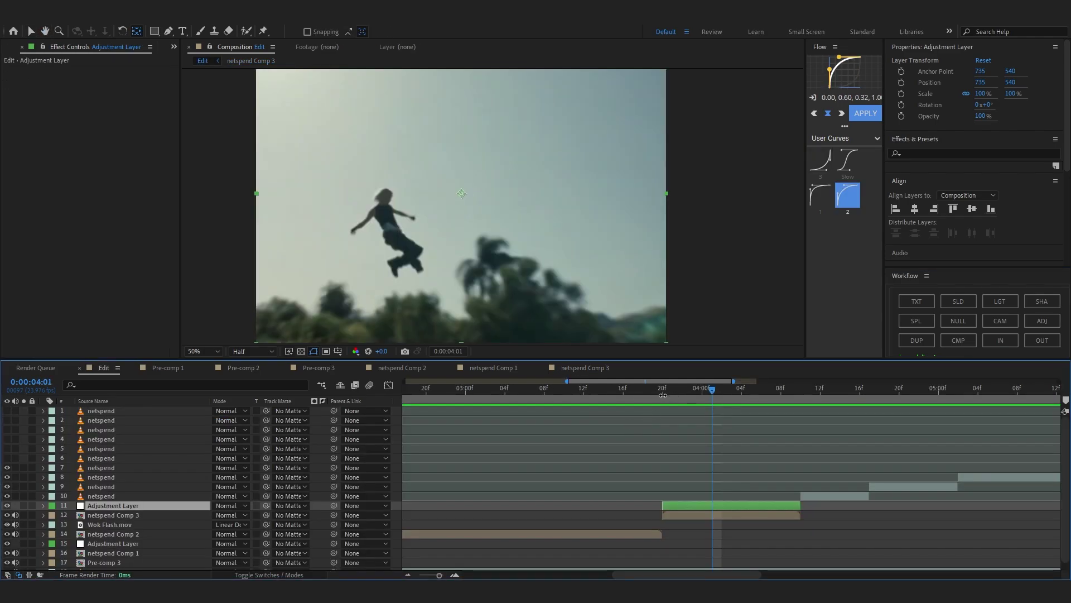
pyautogui.press('i')
pyautogui.hotkey('ctrl', 'space')
pyautogui.write('ex')
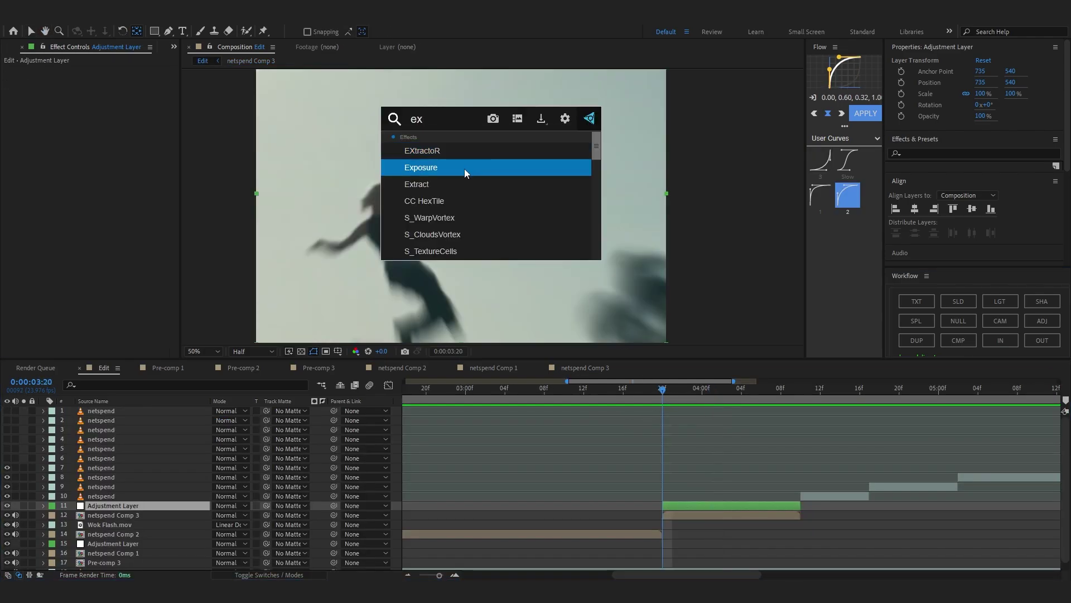
pyautogui.click(464, 170)
pyautogui.click(33, 100)
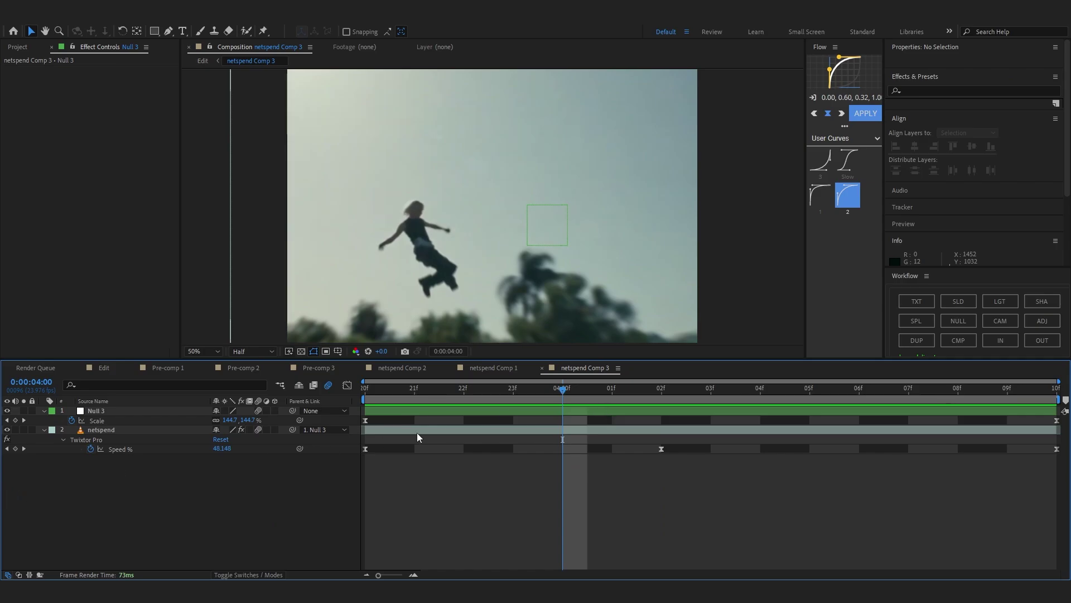
# Apply S_DistortChroma to the netspend clip in netspend Comp 3 and animate its Amount down from 1 between 0:00:03:20 and 0:00:04:09.
pyautogui.click(509, 430)
pyautogui.hotkey('ctrl', 'space')
pyautogui.write('s')
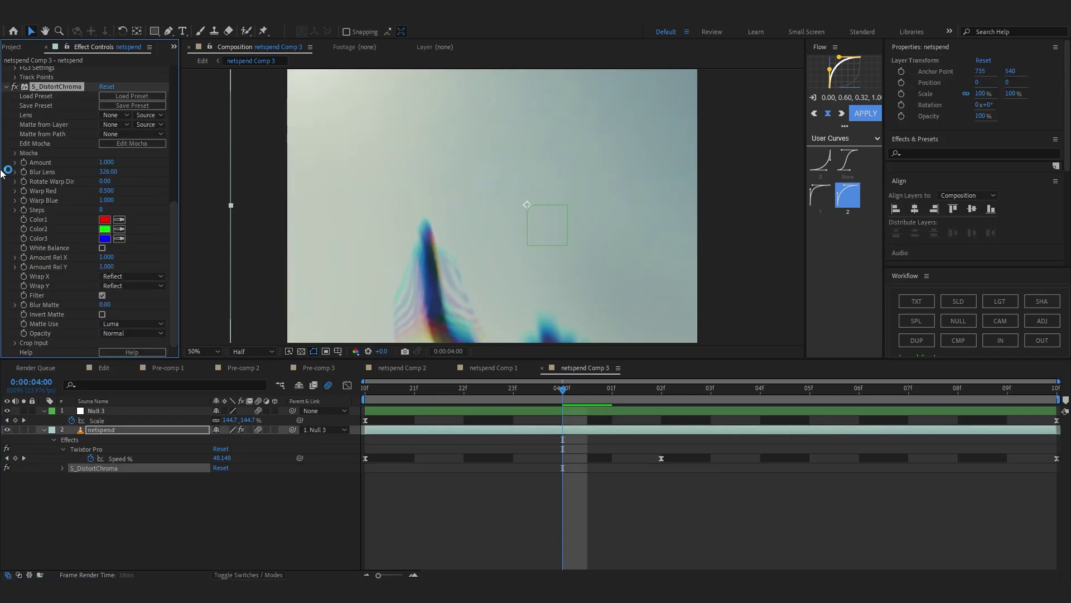
pyautogui.click(574, 456)
pyautogui.press('u')
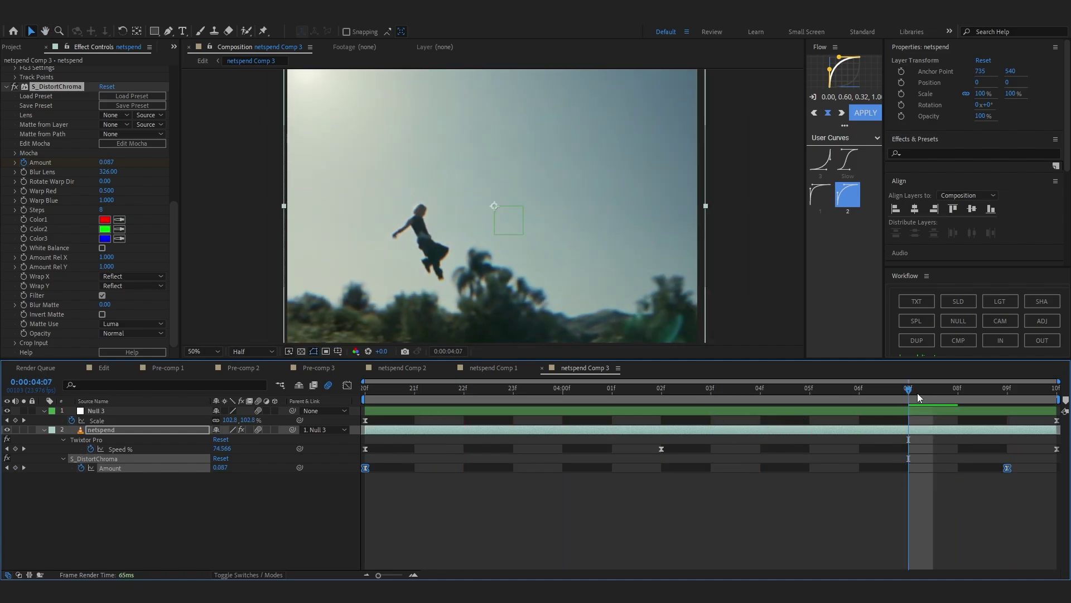
pyautogui.press('Home')
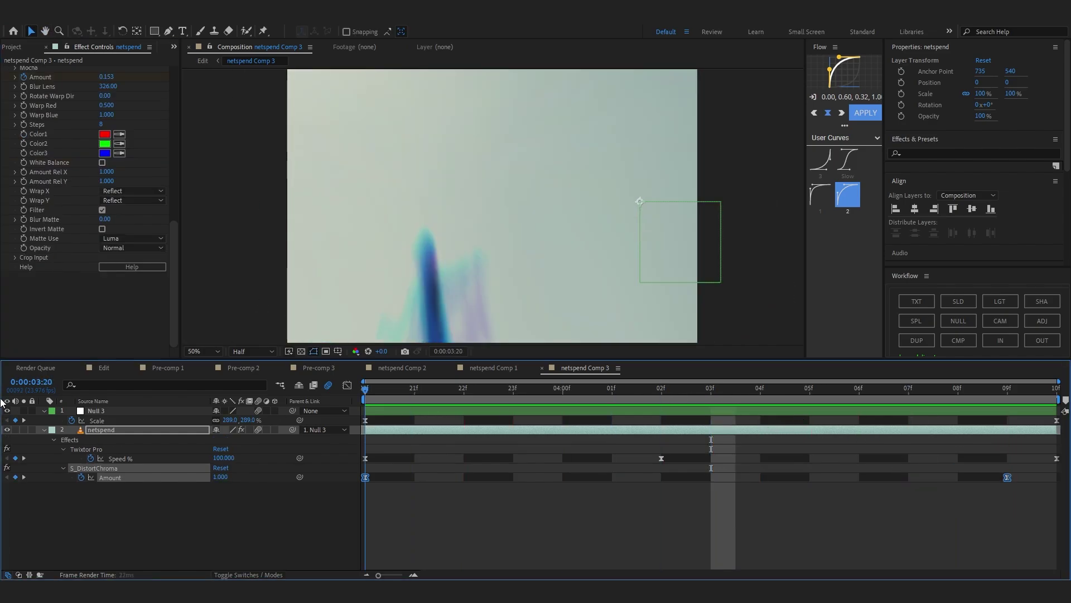
# Add an adjustment layer with the Grunge - Default Black & White preset above the netspend clip and shift its CC Vignette centre toward the jumper.
pyautogui.click(1043, 320)
pyautogui.click(903, 140)
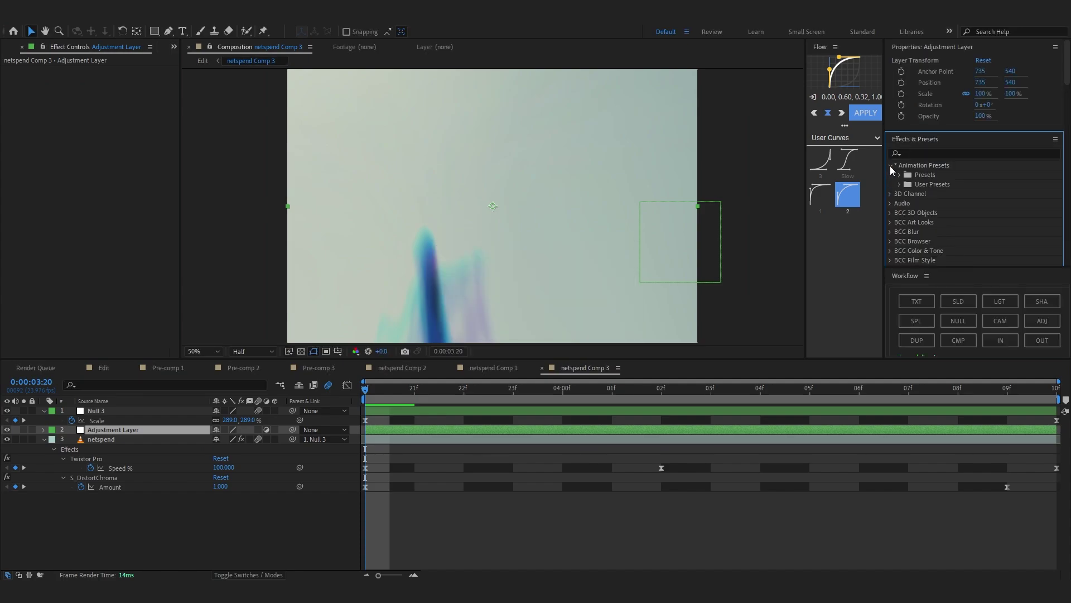
pyautogui.click(899, 184)
pyautogui.click(908, 68)
pyautogui.click(918, 87)
pyautogui.doubleClick(961, 83)
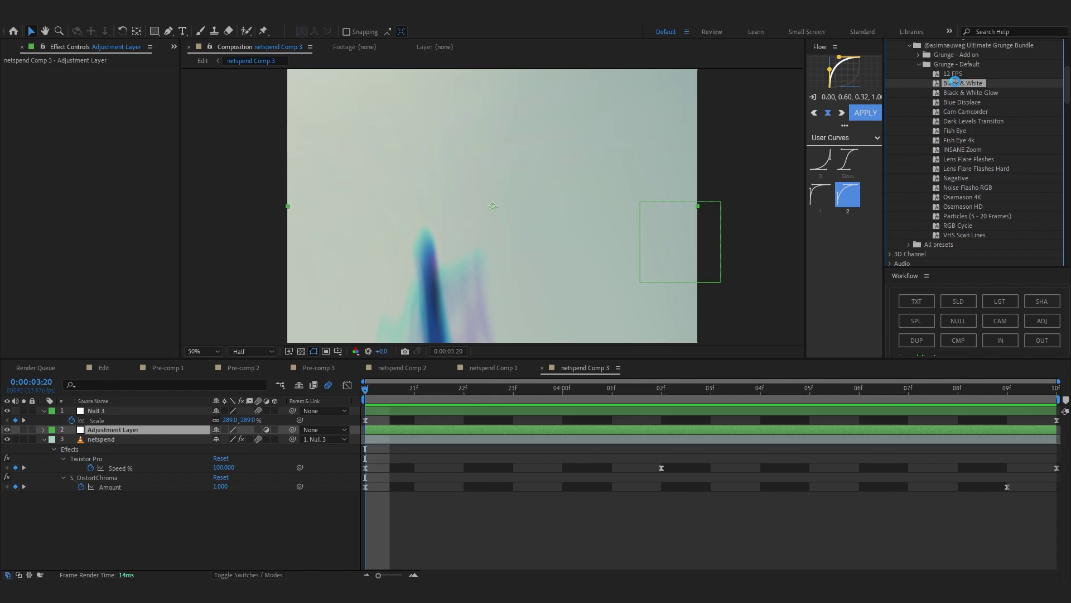
pyautogui.keyDown('ctrl'); pyautogui.click(7, 72); pyautogui.keyUp('ctrl')
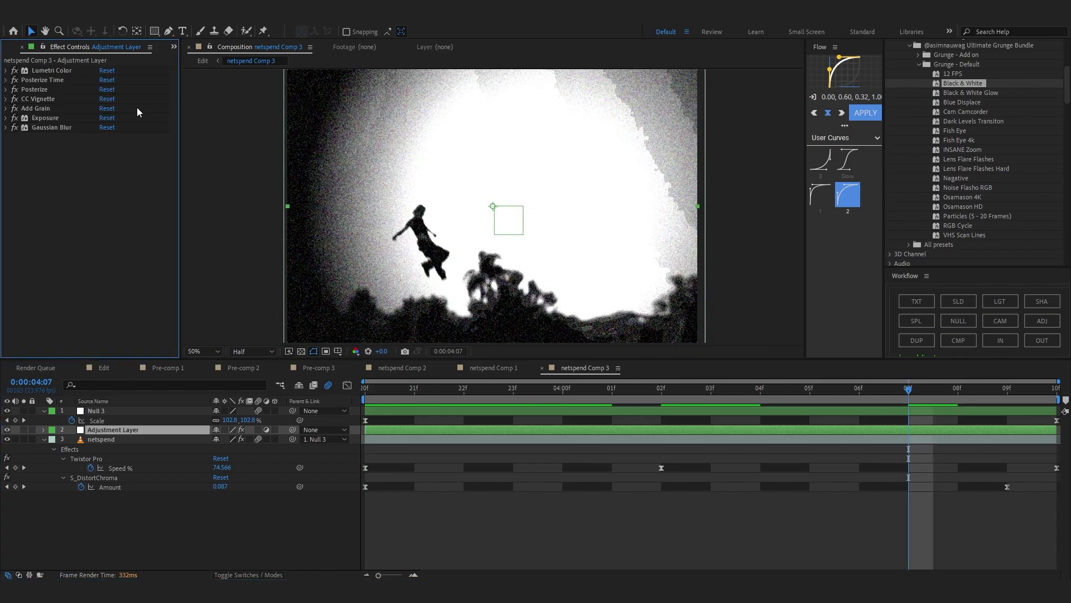
pyautogui.click(42, 101)
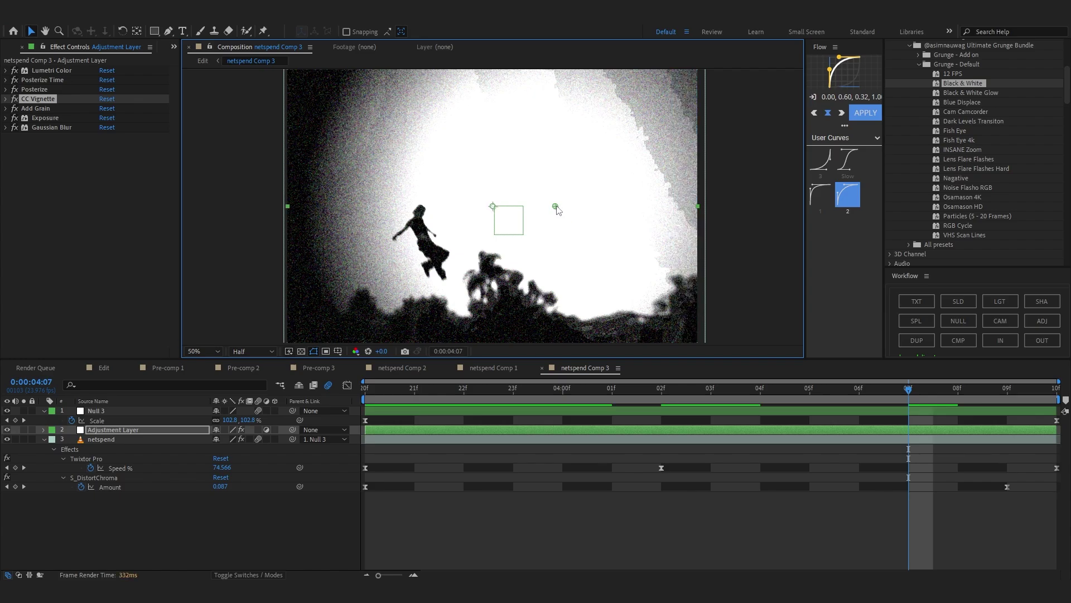
# Move the animated S_DistortChroma effect from the netspend clip onto the adjustment layer at 0:00:03:20 and preview it.
pyautogui.click(437, 440)
pyautogui.click(420, 480)
pyautogui.click(420, 481)
pyautogui.click(381, 440)
pyautogui.press('Delete')
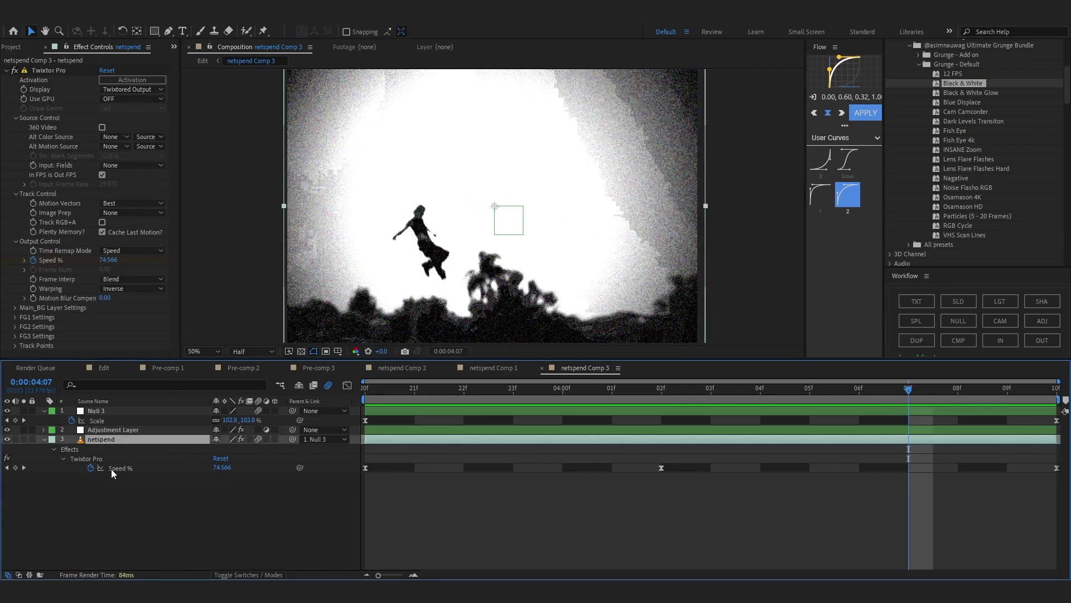
pyautogui.click(103, 430)
pyautogui.moveTo(443, 392); pyautogui.dragTo(77, 417)
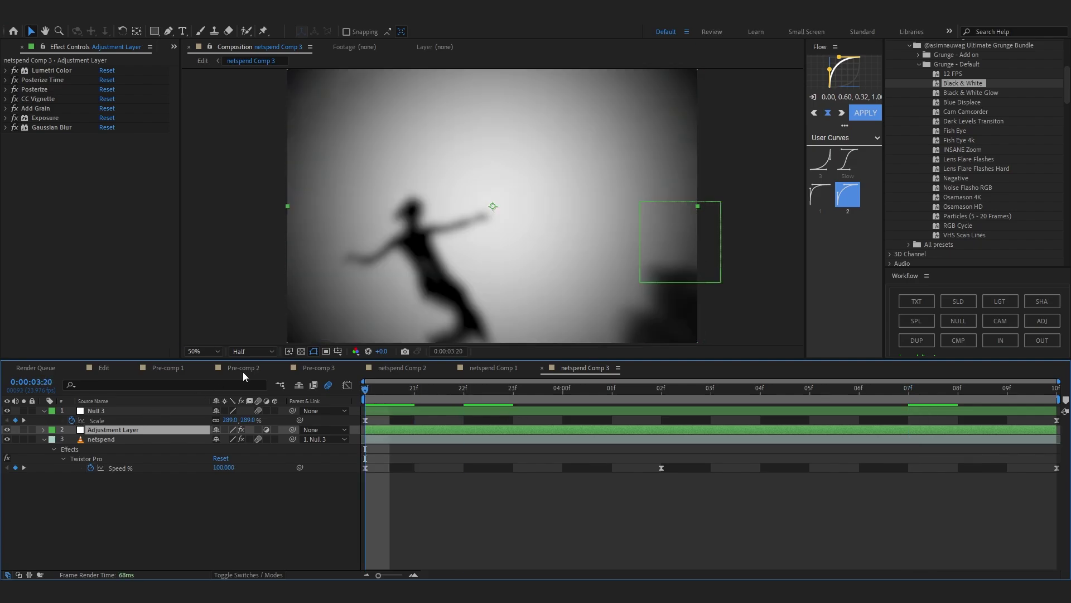
pyautogui.hotkey('ctrl', 'v')
pyautogui.press('space')
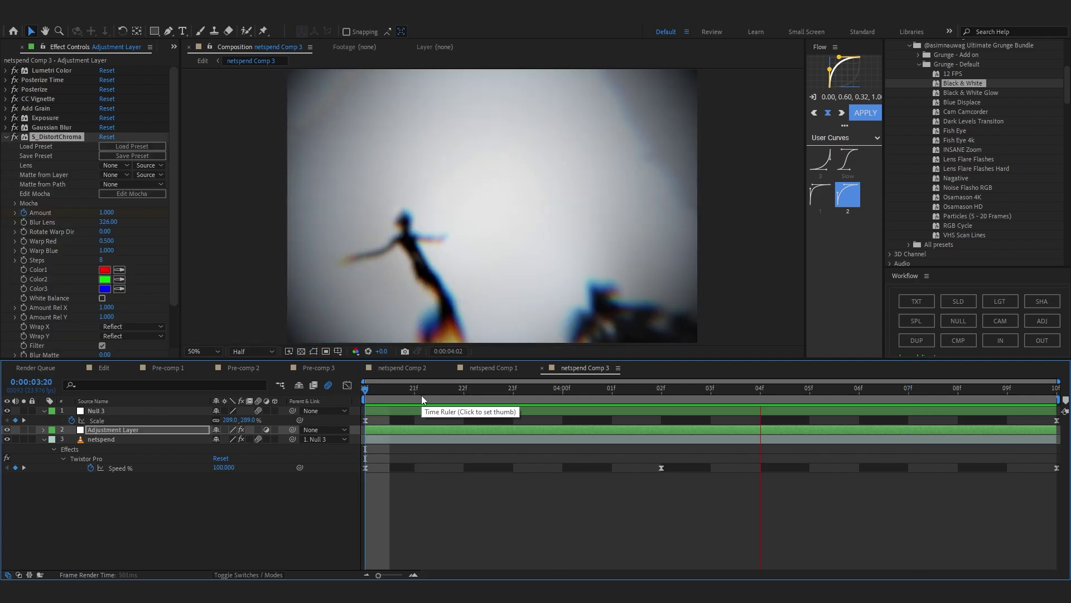
# Return to the Edit composition and pre-compose the three consecutive netspend clips that follow netspend Comp 3.
pyautogui.click(202, 61)
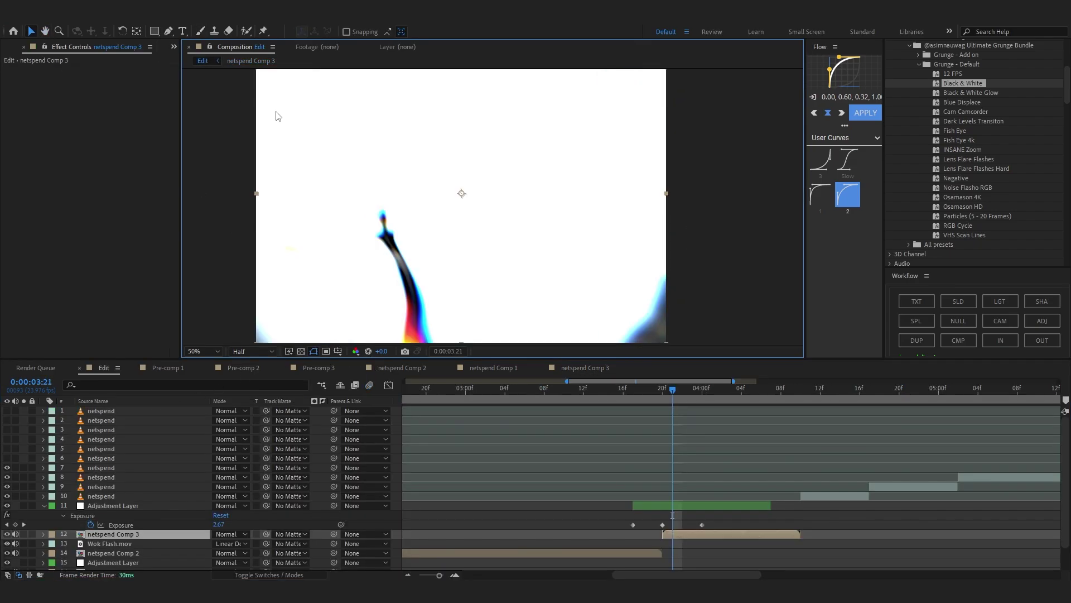
pyautogui.moveTo(684, 391); pyautogui.dragTo(691, 390)
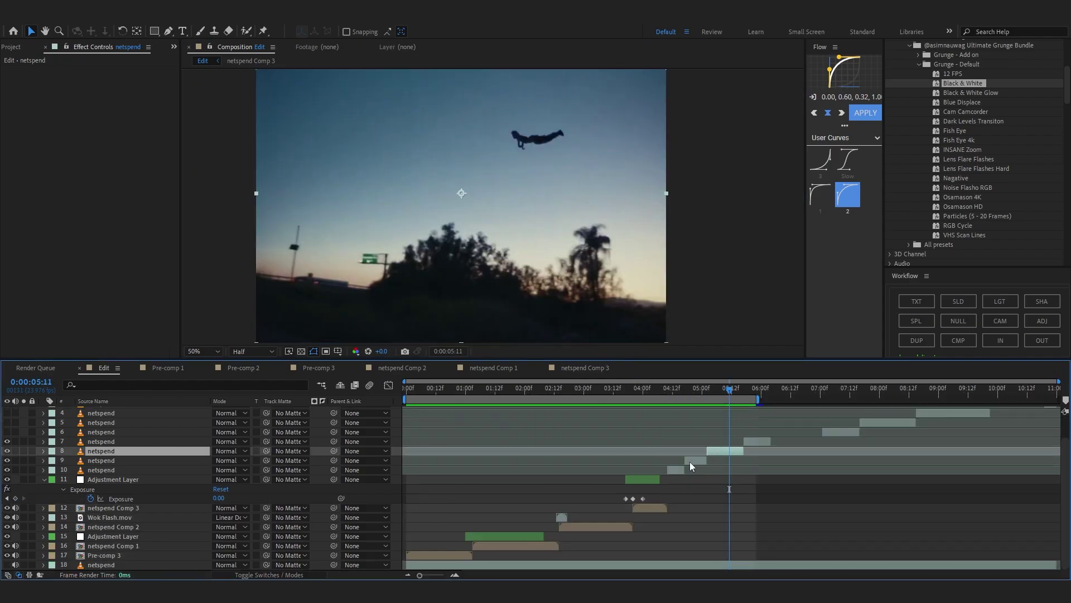
pyautogui.keyDown('shift'); pyautogui.click(682, 470); pyautogui.keyUp('shift')
pyautogui.rightClick(682, 470)
pyautogui.click(723, 396)
pyautogui.click(582, 367)
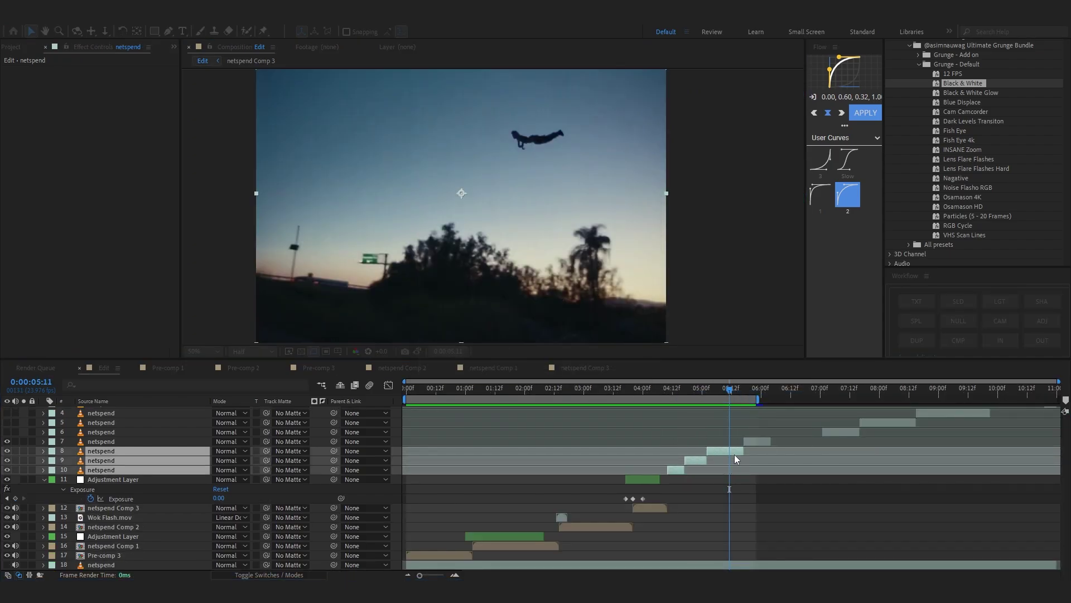
# Open the new pre-comp of three clips and preview it from its start at 0:00:04:10.
pyautogui.doubleClick(726, 452)
pyautogui.doubleClick(716, 470)
pyautogui.moveTo(613, 389); pyautogui.dragTo(335, 441)
pyautogui.press('space')
pyautogui.press('space')
pyautogui.moveTo(479, 391); pyautogui.dragTo(50, 458)
# Add the text "GO" above the first netspend clip at 0:00:04:10 and scale it to 66%.
pyautogui.click(397, 420)
pyautogui.click(410, 430)
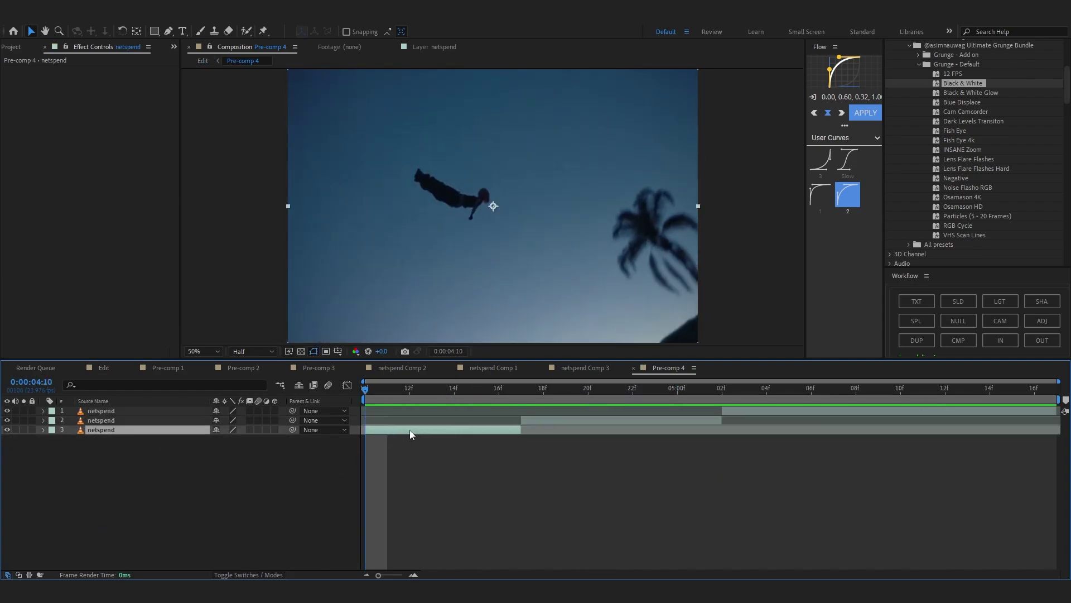
pyautogui.click(925, 303)
pyautogui.write('GO')
pyautogui.click(168, 439)
pyautogui.click(168, 430)
pyautogui.press('s')
pyautogui.moveTo(228, 439); pyautogui.dragTo(214, 439)
# Split the GO text layer at 0:00:04:11 and change its first one-frame piece to "G-".
pyautogui.hotkey('ctrl', 'shift', 'd')
pyautogui.hotkey('ctrl', 'Down')
pyautogui.moveTo(523, 205); pyautogui.dragTo(497, 203)
pyautogui.write('-')
# Split the remaining GO text at 0:00:04:12 and change the one-frame piece starting at 0:00:04:11 to "_O".
pyautogui.click(409, 389)
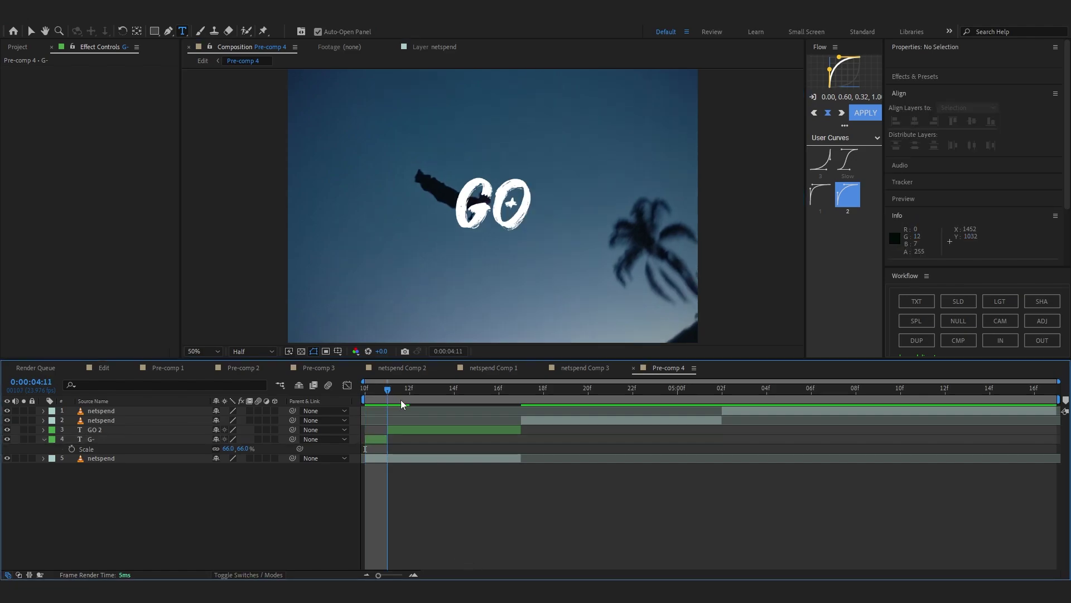
pyautogui.click(415, 430)
pyautogui.hotkey('ctrl', 'shift', 'd')
pyautogui.press('pageup')
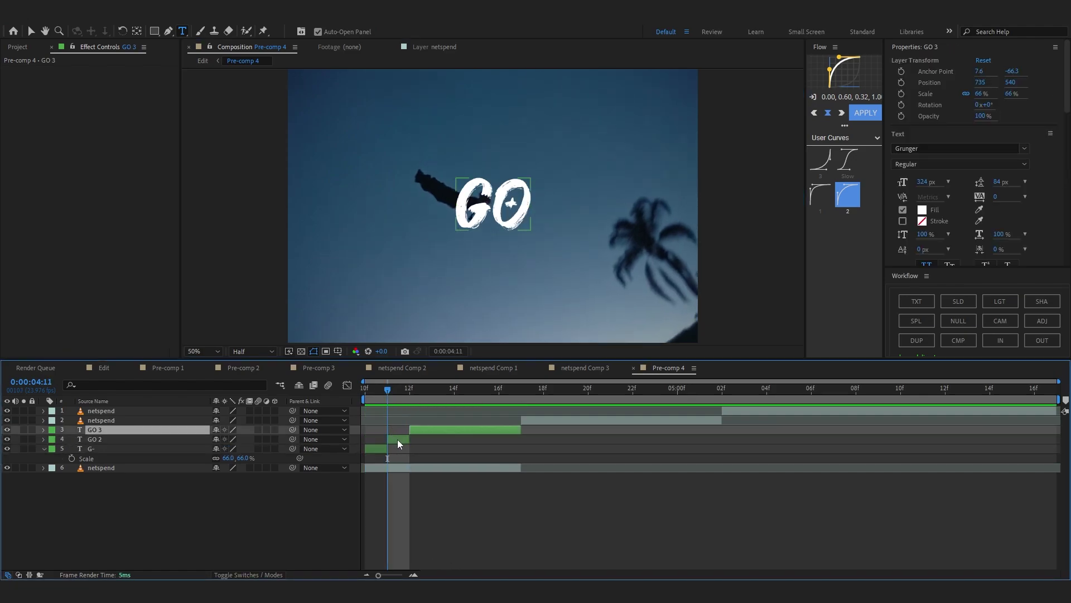
pyautogui.click(398, 439)
pyautogui.click(488, 197)
pyautogui.moveTo(489, 197); pyautogui.dragTo(401, 221)
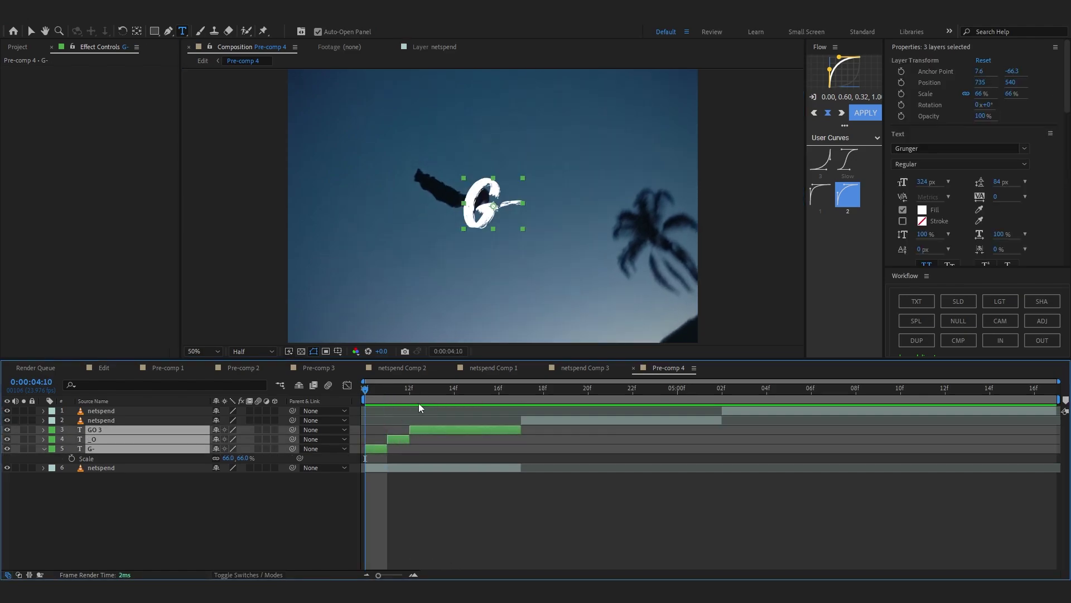
# Paste copies of the three GO text layers above the second netspend clip and shift them to start at 0:00:04:18.
pyautogui.click(437, 390)
pyautogui.click(544, 388)
pyautogui.click(544, 420)
pyautogui.hotkey('ctrl', 'v')
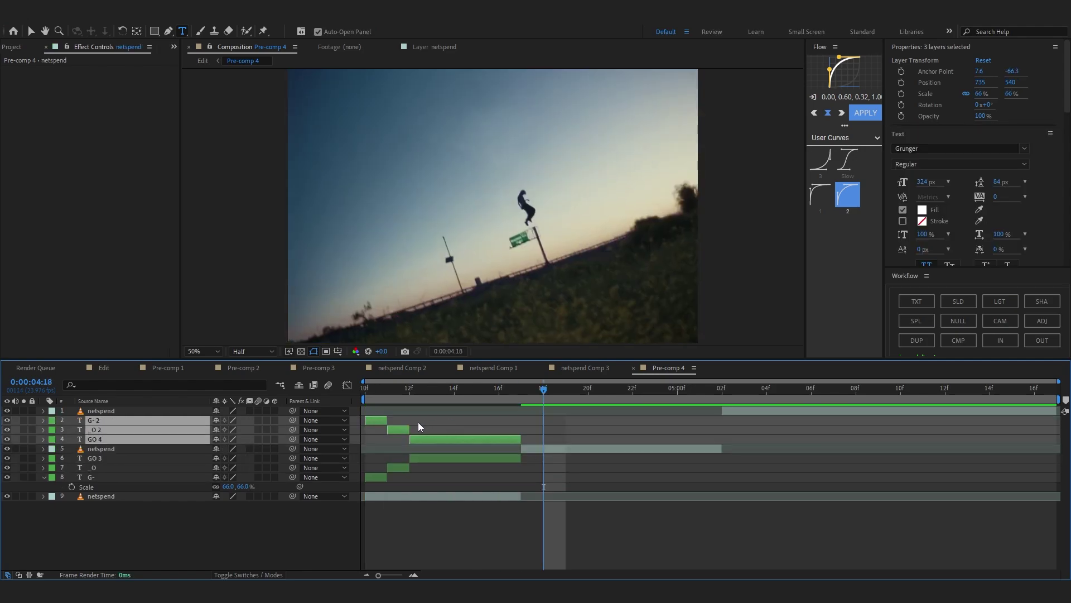
pyautogui.moveTo(430, 441); pyautogui.dragTo(622, 451)
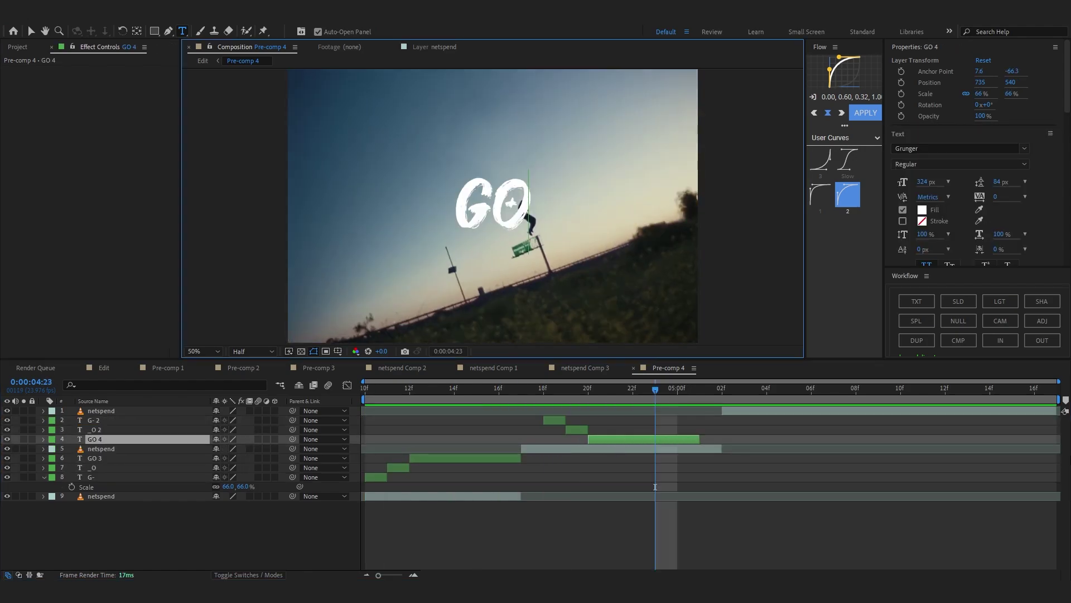
# Change the long GO text above the second netspend clip to "GOo" and extend it to the clip's end at 0:00:05:02.
pyautogui.write('o')
pyautogui.moveTo(699, 439); pyautogui.dragTo(721, 439)
pyautogui.moveTo(655, 390); pyautogui.dragTo(364, 390)
pyautogui.press('space')
pyautogui.press('space')
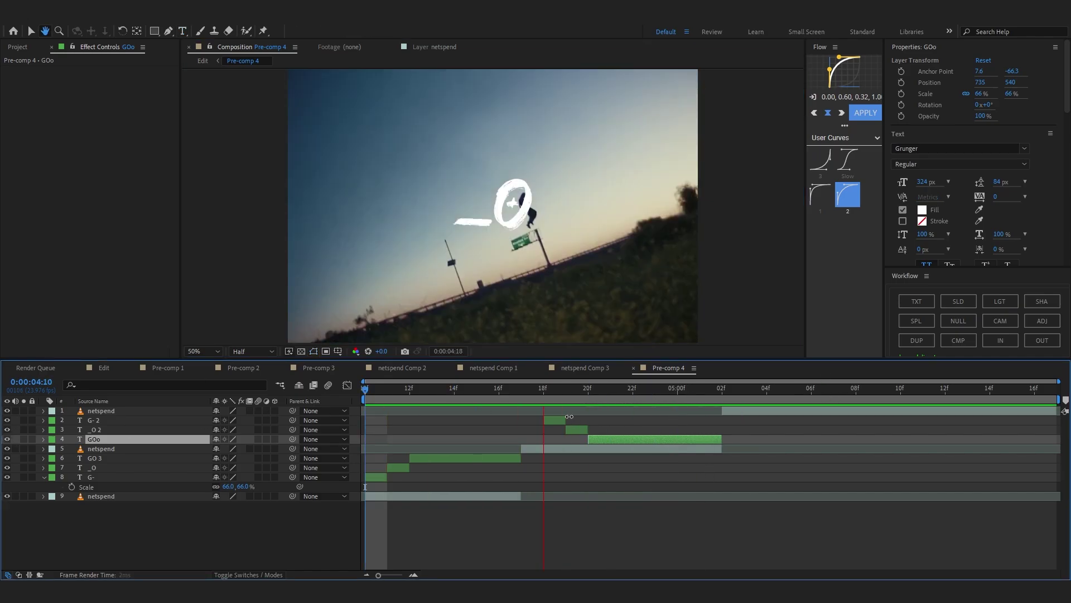
# Shift the three text layers above the second clip to start at 0:00:04:19 and trim GOo back to 0:00:05:02.
pyautogui.keyDown('shift'); pyautogui.click(552, 420); pyautogui.keyUp('shift')
pyautogui.moveTo(553, 420); pyautogui.dragTo(575, 420)
pyautogui.click(669, 428)
pyautogui.moveTo(741, 438); pyautogui.dragTo(718, 438)
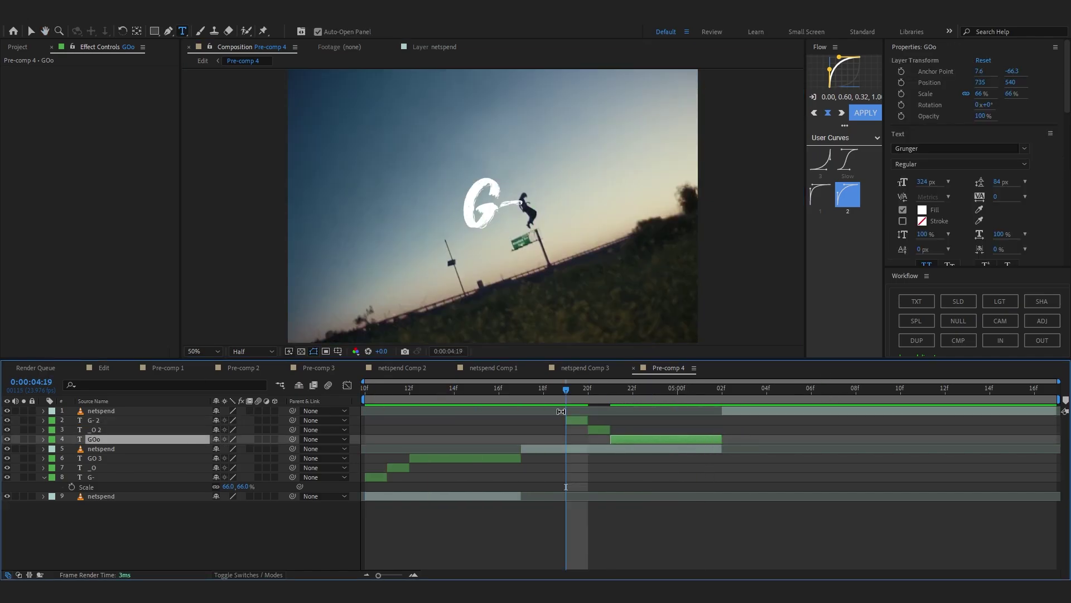
# Paste copies of the G-, _O and GOo layers above the third netspend clip and shift them to start at 0:00:05:04.
pyautogui.keyDown('shift'); pyautogui.click(589, 422); pyautogui.keyUp('shift')
pyautogui.hotkey('ctrl', 'c')
pyautogui.click(723, 391)
pyautogui.click(742, 410)
pyautogui.hotkey('ctrl', 'v')
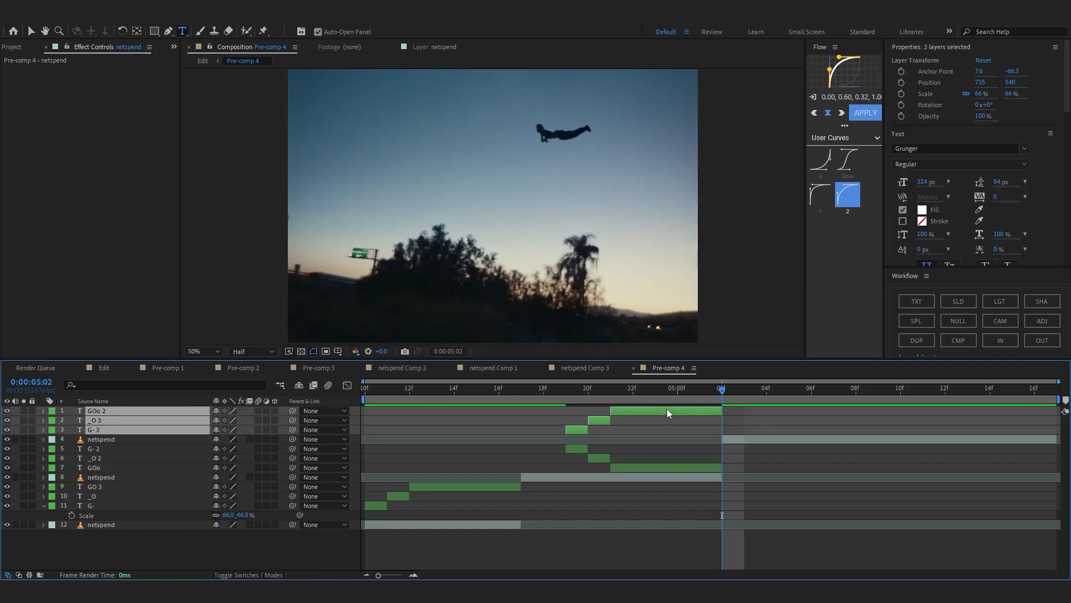
pyautogui.moveTo(832, 417); pyautogui.dragTo(1057, 412)
pyautogui.press('space')
pyautogui.press('space')
# Change the long text above the third netspend clip to "GOoo" and preview the whole text sequence.
pyautogui.click(878, 451)
pyautogui.moveTo(942, 391); pyautogui.dragTo(924, 395)
pyautogui.click(538, 203)
pyautogui.write('0')
pyautogui.press('BackSpace')
pyautogui.write('o')
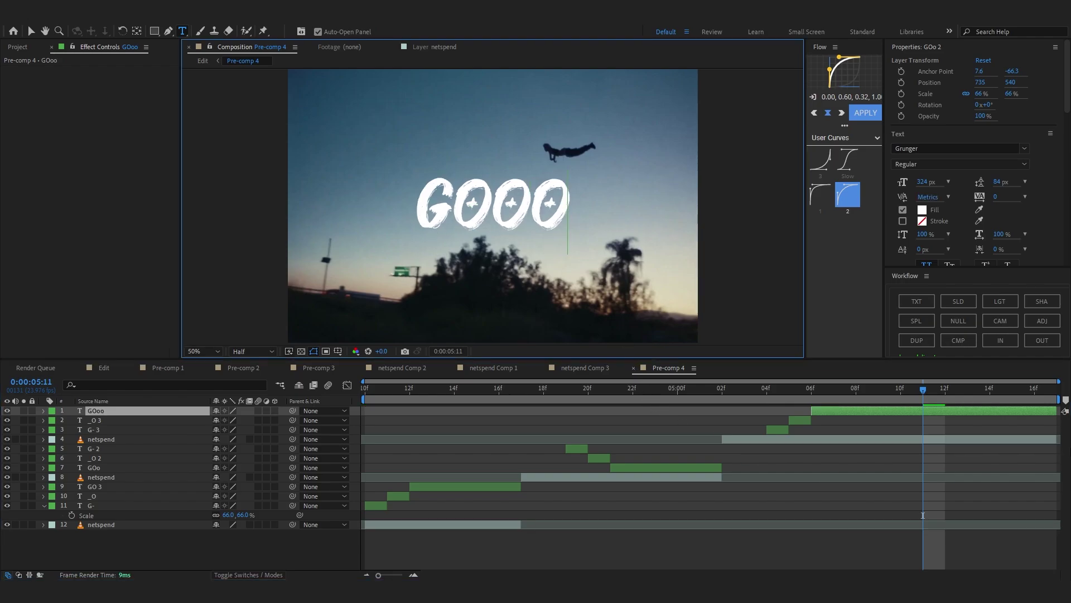
pyautogui.click(366, 390)
pyautogui.press('space')
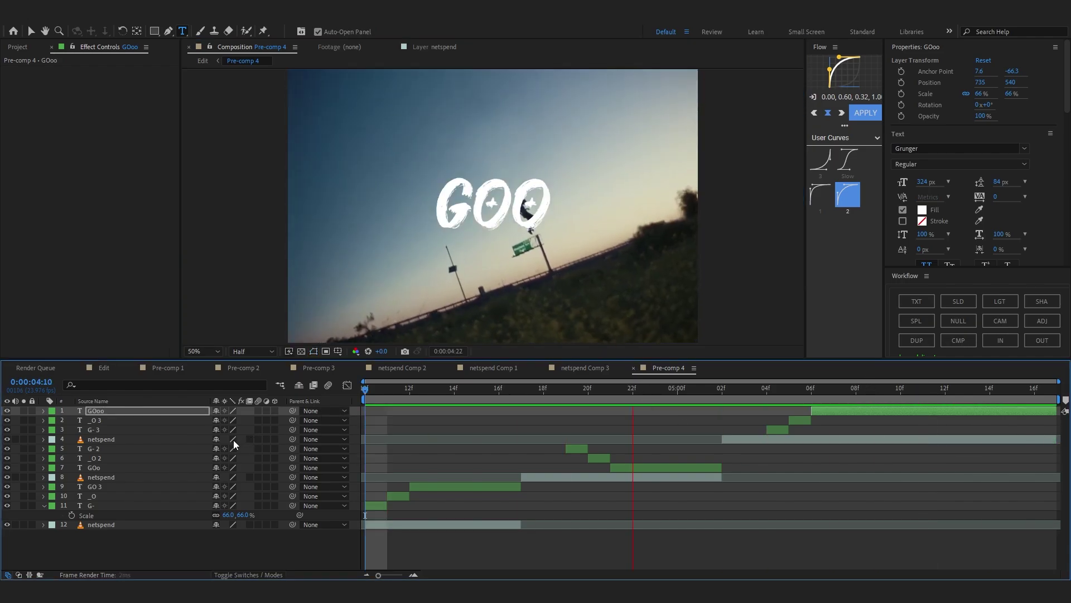
# Place a duplicate of the one-frame _O text at 0:00:05:14 and trim the GOoo layer to end where it starts.
pyautogui.moveTo(1011, 392); pyautogui.dragTo(979, 399)
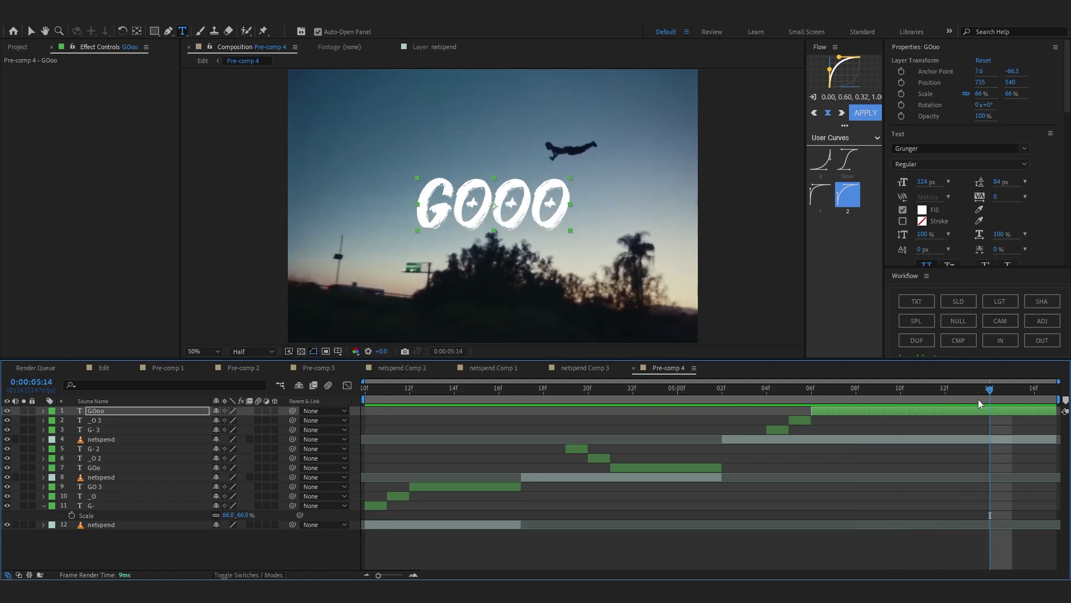
pyautogui.click(802, 420)
pyautogui.hotkey('ctrl', 'd')
pyautogui.moveTo(1019, 461); pyautogui.dragTo(1005, 429)
pyautogui.click(1005, 413)
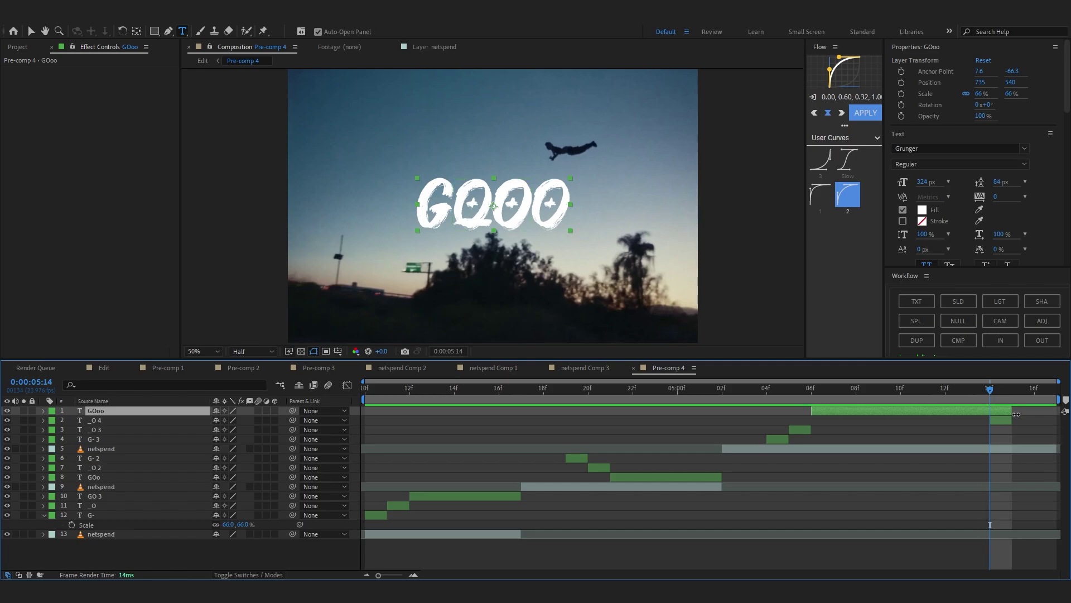
pyautogui.moveTo(1015, 414); pyautogui.dragTo(992, 414)
# Duplicate the one-frame G- text above the third clip and place the copy at 0:00:05:15, after the last _O.
pyautogui.click(781, 439)
pyautogui.hotkey('ctrl', 'f')
pyautogui.press('Escape')
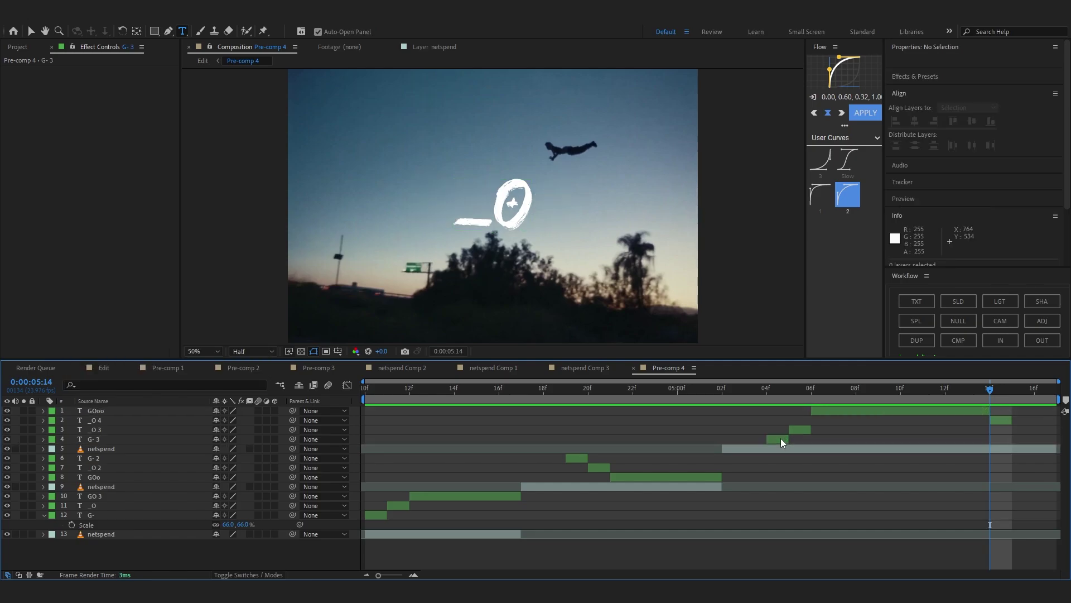
pyautogui.click(781, 442)
pyautogui.hotkey('ctrl', 'd')
# Move the lower GO text layers above all netspend clips in the stack and pre-compose all the text layers together.
pyautogui.moveTo(987, 394); pyautogui.dragTo(700, 429)
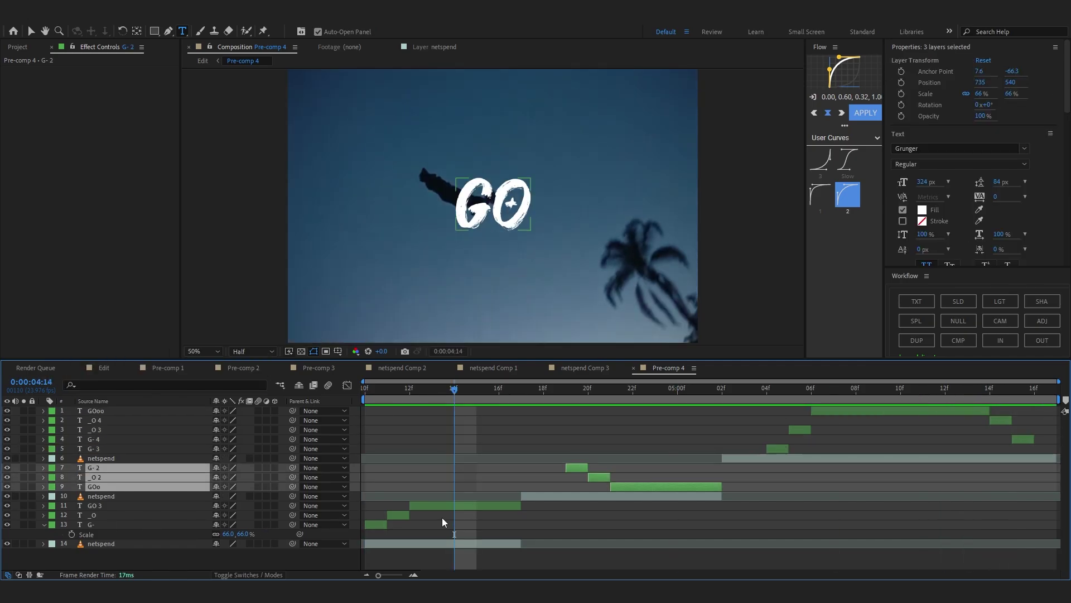
pyautogui.keyDown('ctrl'); pyautogui.click(439, 509); pyautogui.keyUp('ctrl')
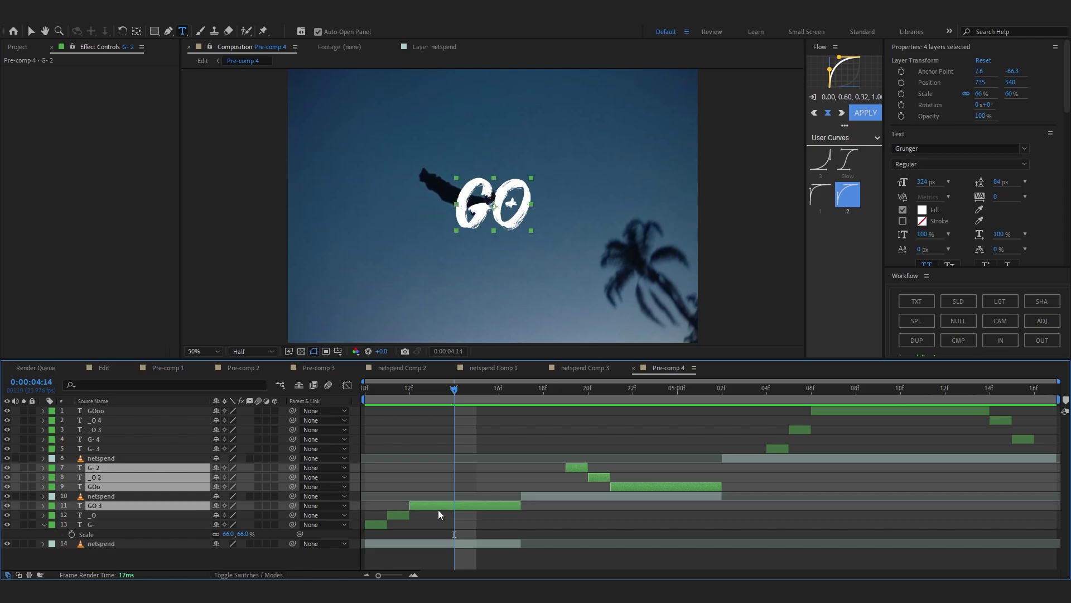
pyautogui.keyDown('ctrl'); pyautogui.click(391, 516); pyautogui.keyUp('ctrl')
pyautogui.keyDown('ctrl'); pyautogui.click(380, 524); pyautogui.keyUp('ctrl')
pyautogui.moveTo(137, 485); pyautogui.dragTo(137, 450)
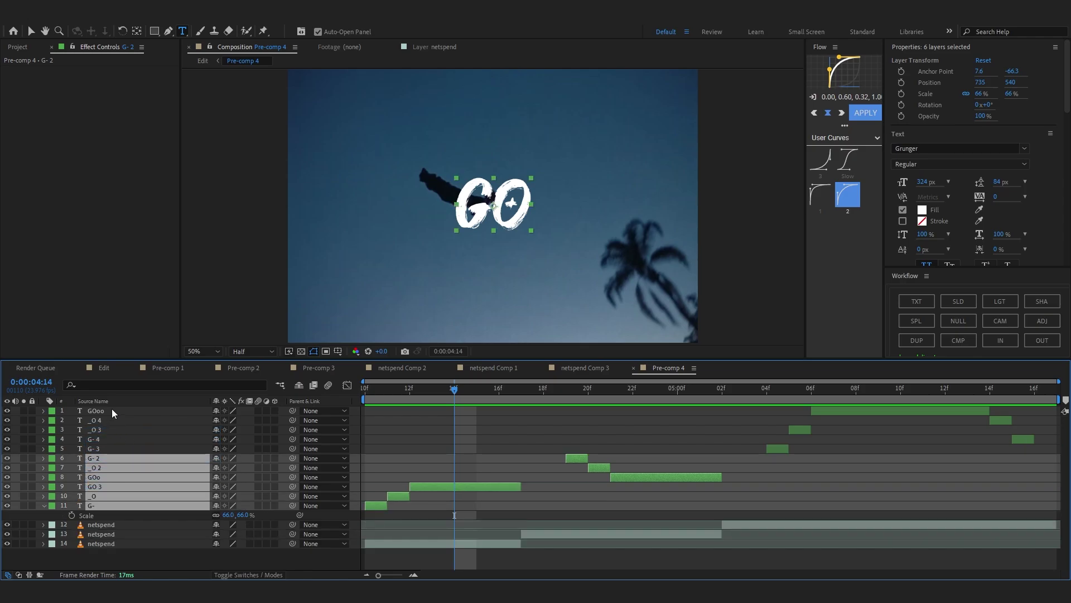
pyautogui.keyDown('shift'); pyautogui.click(112, 412); pyautogui.keyUp('shift')
pyautogui.rightClick(111, 411)
pyautogui.click(223, 336)
pyautogui.press('Return')
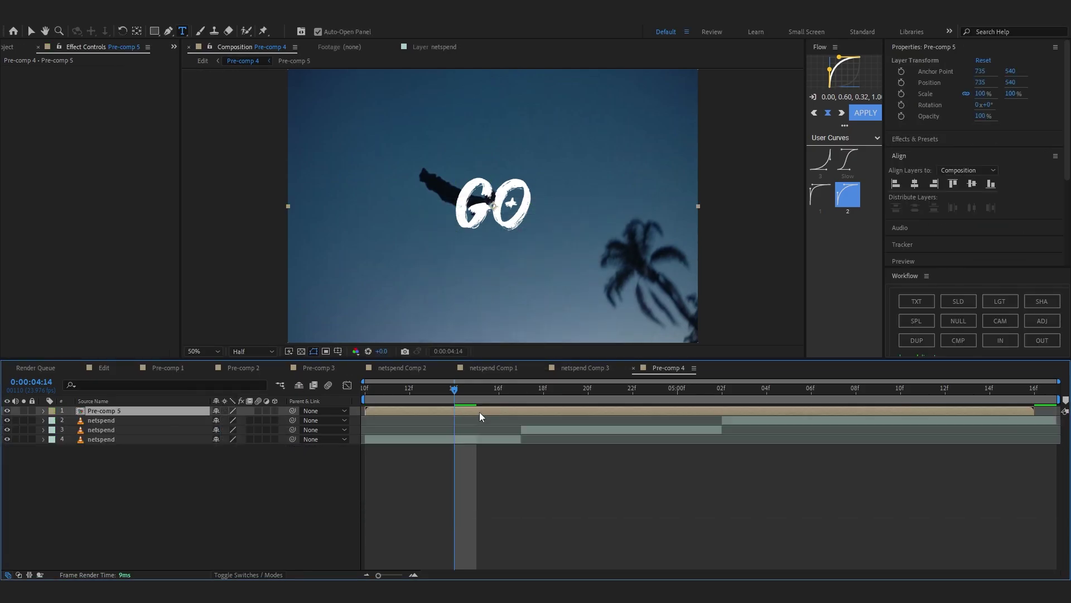
# Add Deep Glow with exposure 0.41 to the text pre-comp and set the layer's blending mode to Overlay.
pyautogui.press('space')
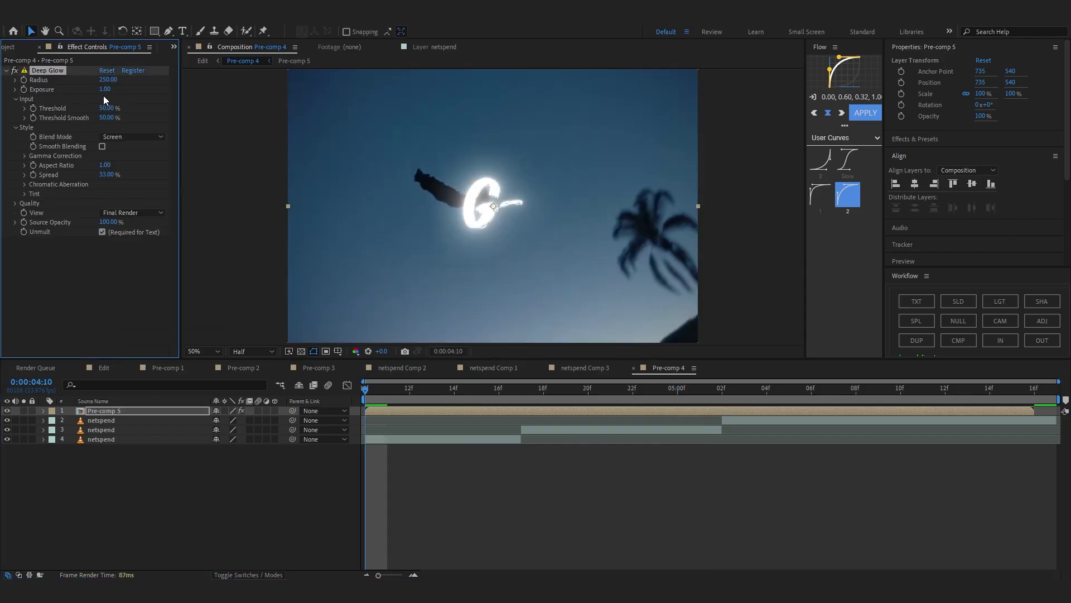
pyautogui.moveTo(104, 89); pyautogui.dragTo(65, 96)
pyautogui.press('space')
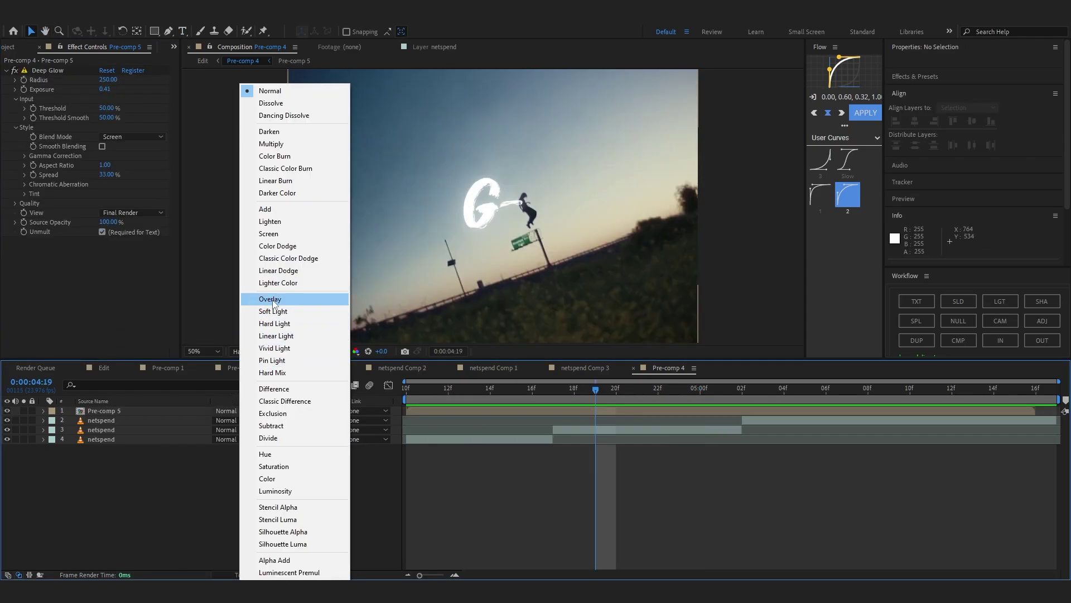
pyautogui.click(271, 300)
pyautogui.press('space')
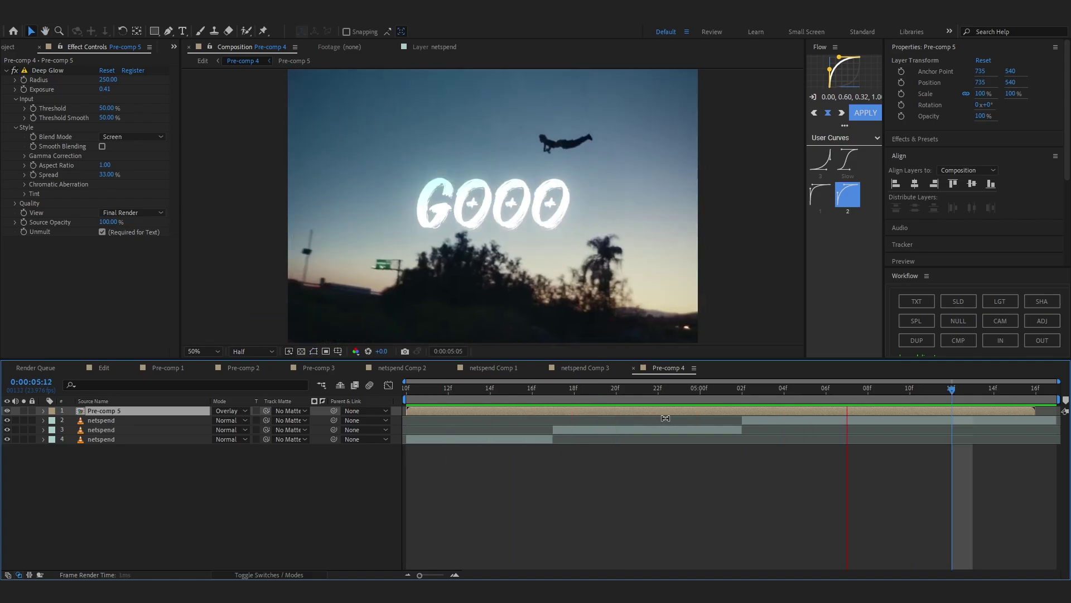
# Apply the Ghost preset from the Grunge - Add on presets to Pre-comp 4 in the Edit composition.
pyautogui.rightClick(656, 429)
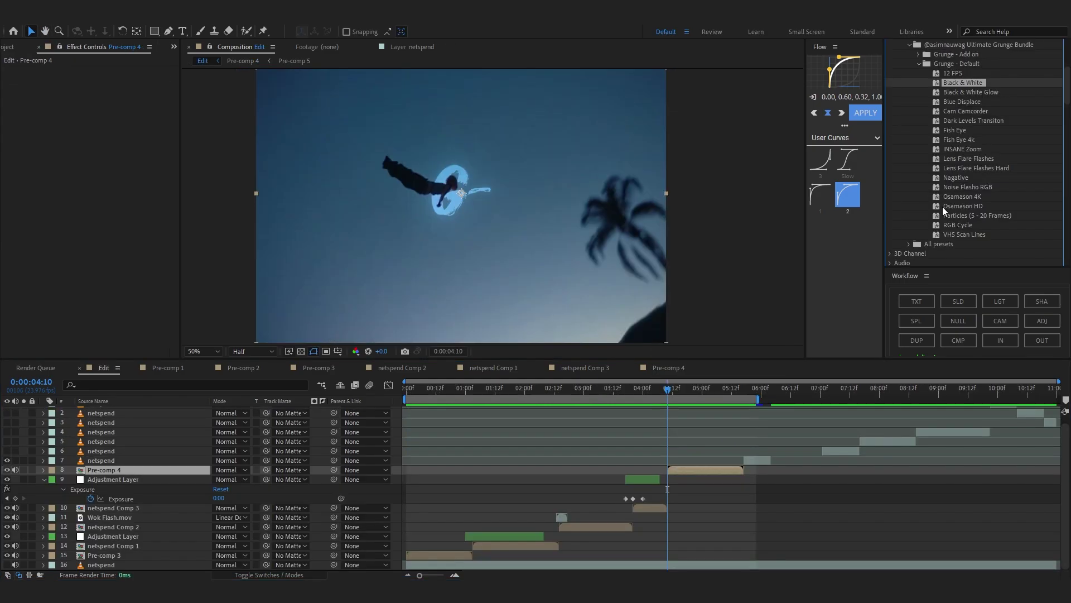
pyautogui.scroll(1, 932, 167)
pyautogui.click(918, 77)
pyautogui.scroll(-3, 945, 108)
pyautogui.doubleClick(953, 91)
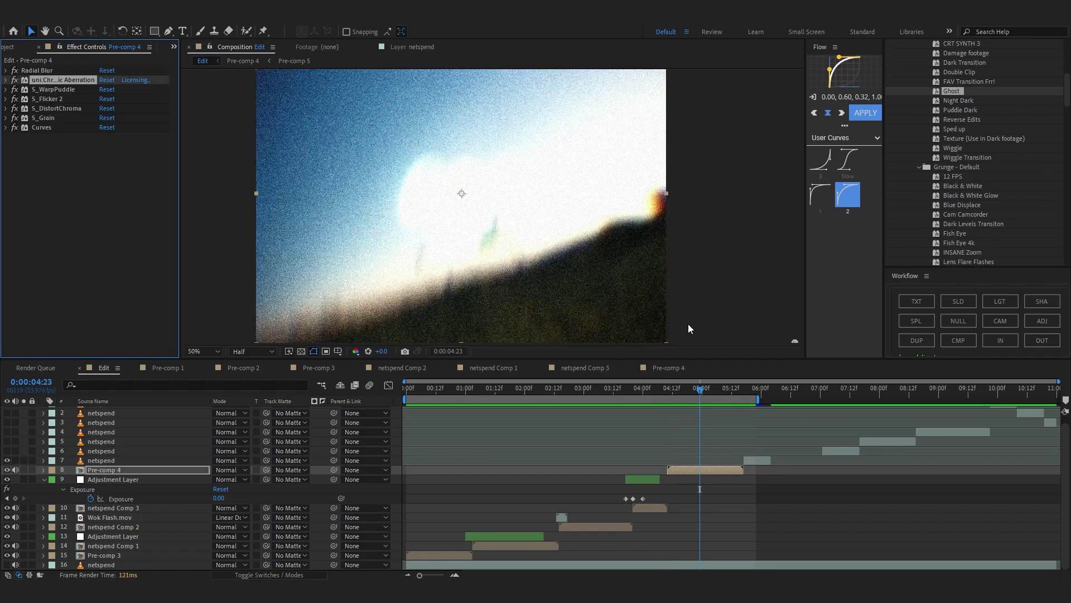
# Move the Chromatic Aberration and Radial Blur center points on Pre-comp 4 to the middle of the frame and preview it.
pyautogui.scroll(-2, 688, 329)
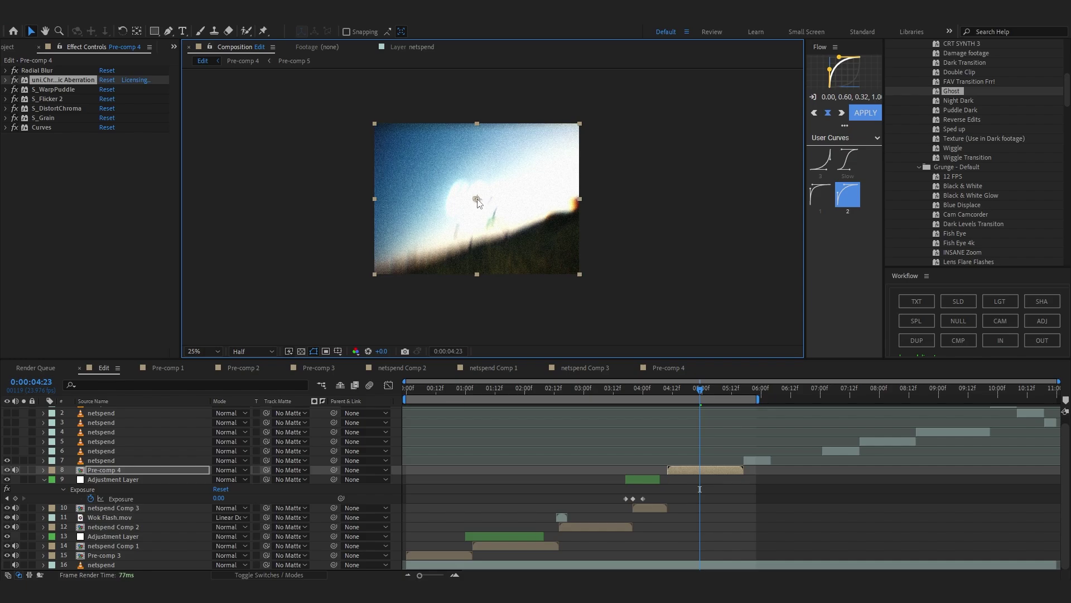
pyautogui.click(38, 71)
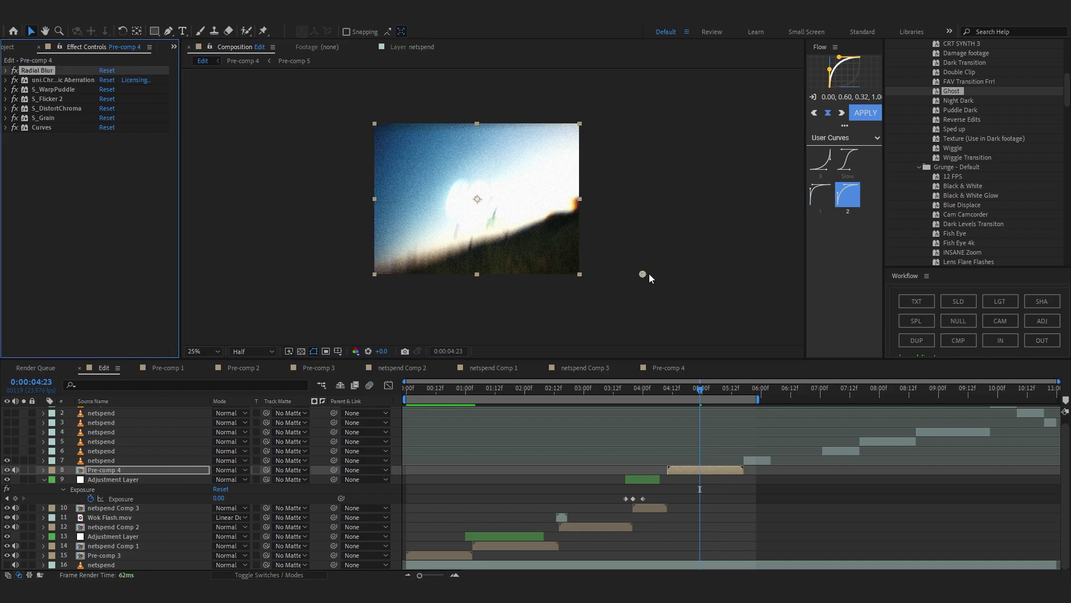
pyautogui.scroll(2, 641, 274)
pyautogui.moveTo(701, 389); pyautogui.dragTo(667, 483)
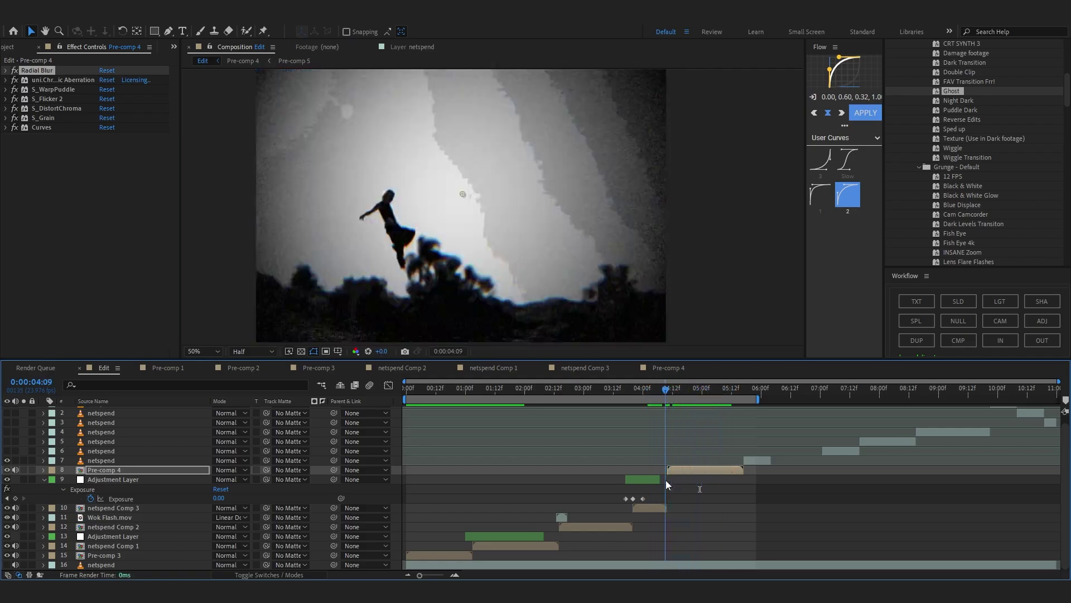
pyautogui.press('space')
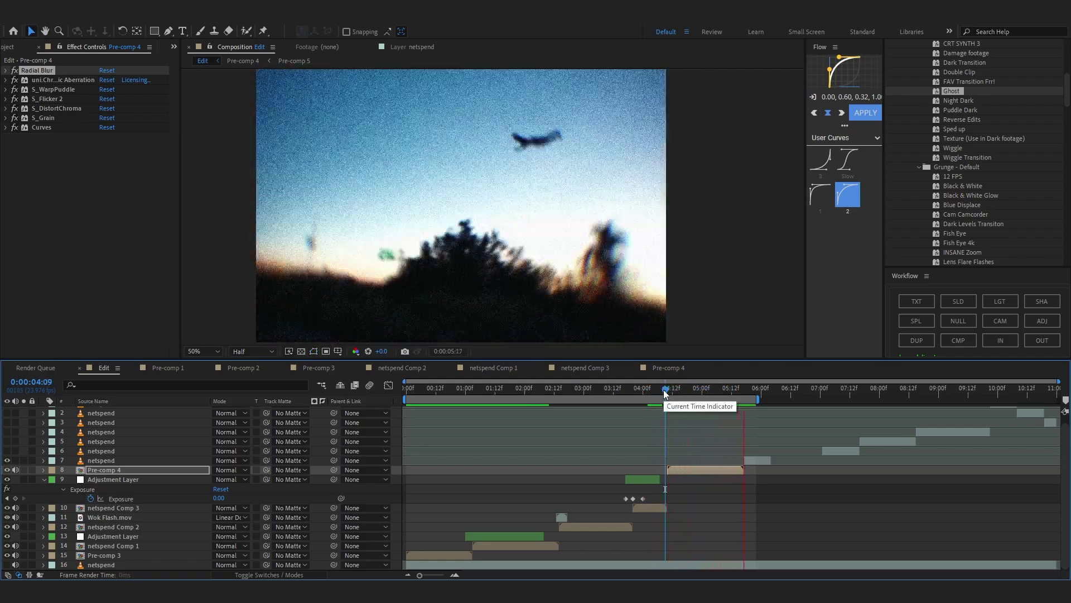
pyautogui.press('space')
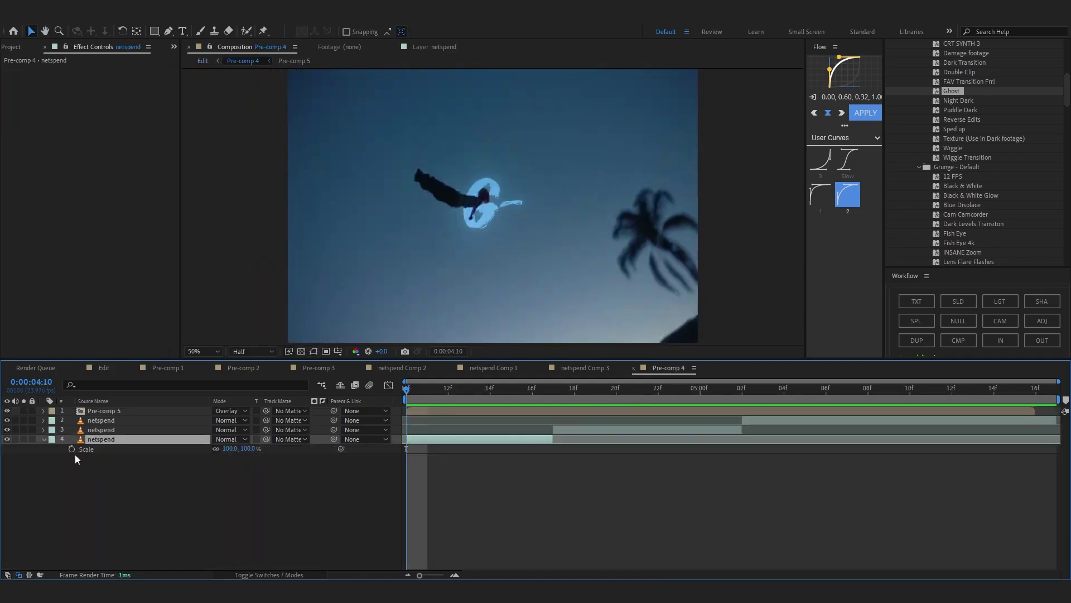
# In Pre-comp 4, keyframe the first netspend clip's scale from 120% at 0:00:04:10 to 100% at 0:00:04:17 and apply the easing curve.
pyautogui.click(71, 449)
pyautogui.moveTo(407, 450); pyautogui.dragTo(551, 450)
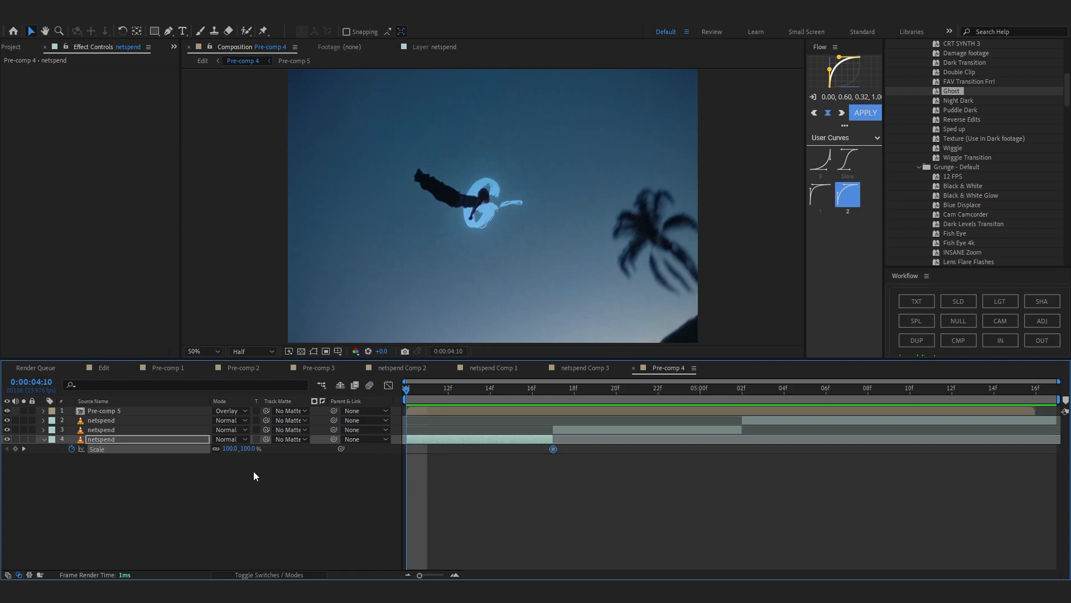
pyautogui.moveTo(231, 450)
pyautogui.mouseDown()
pyautogui.moveTo(275, 456)
pyautogui.moveTo(213, 448)
pyautogui.mouseUp()
pyautogui.click(871, 120)
# Enable motion blur for the first netspend clip in Pre-comp 4.
pyautogui.click(385, 462)
pyautogui.click(429, 441)
pyautogui.moveTo(396, 444); pyautogui.dragTo(576, 498)
pyautogui.click(283, 575)
pyautogui.click(259, 439)
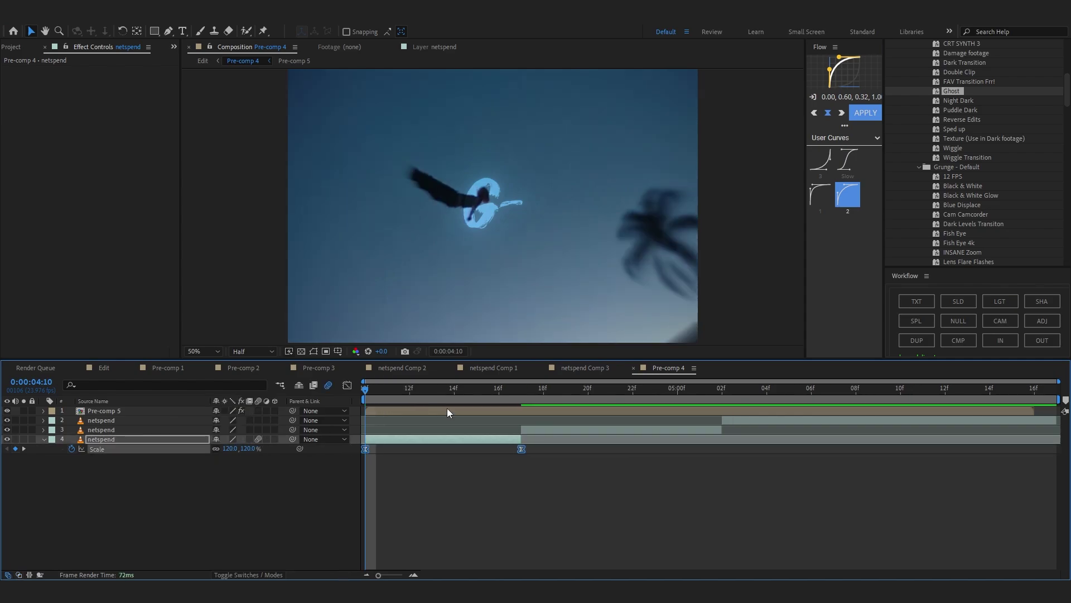
# Paste the scale keyframes onto the second netspend clip at 0:00:04:17 and the third at 0:00:05:02, and preview.
pyautogui.click(519, 393)
pyautogui.click(539, 430)
pyautogui.hotkey('ctrl', 'v')
pyautogui.click(723, 392)
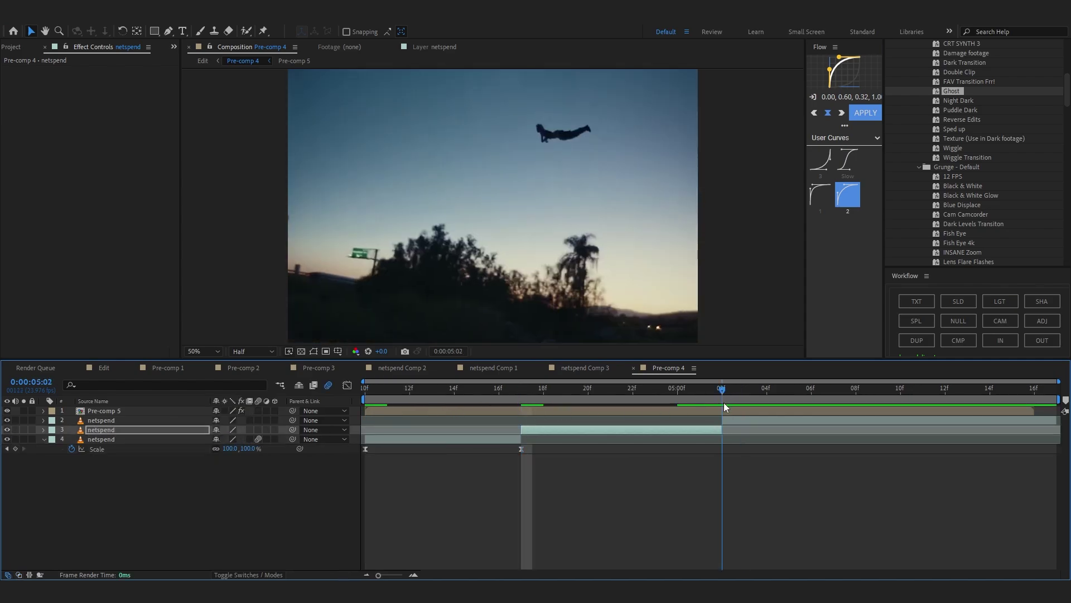
pyautogui.click(728, 419)
pyautogui.hotkey('ctrl', 'v')
pyautogui.click(790, 392)
pyautogui.press('space')
# Play back the Edit composition from just before Pre-comp 4 to review the zooms and glowing text.
pyautogui.click(201, 61)
pyautogui.click(657, 391)
pyautogui.press('space')
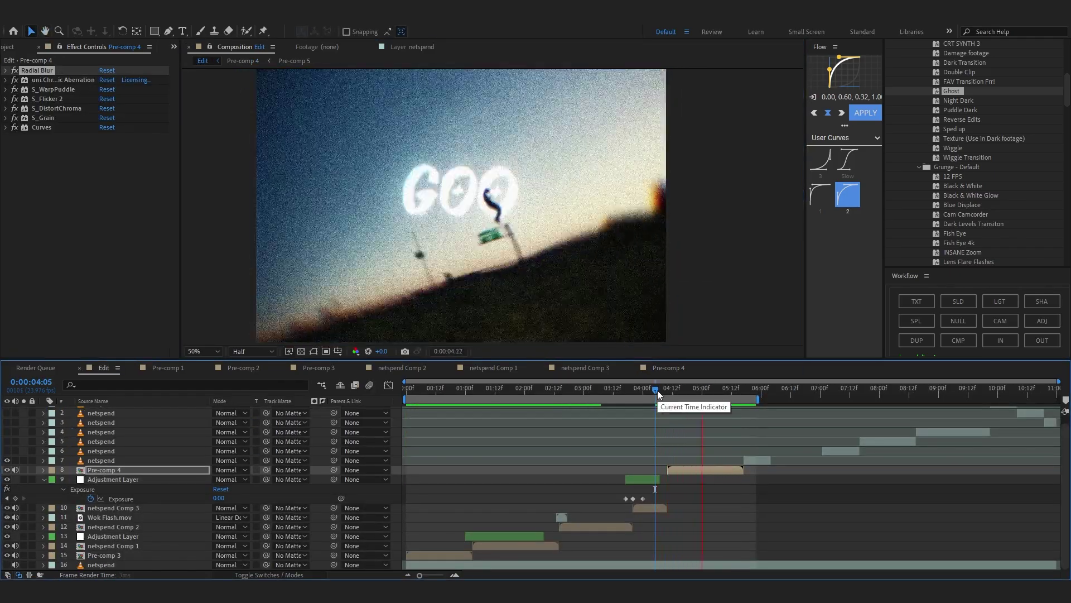
pyautogui.press('space')
pyautogui.moveTo(657, 390); pyautogui.dragTo(661, 392)
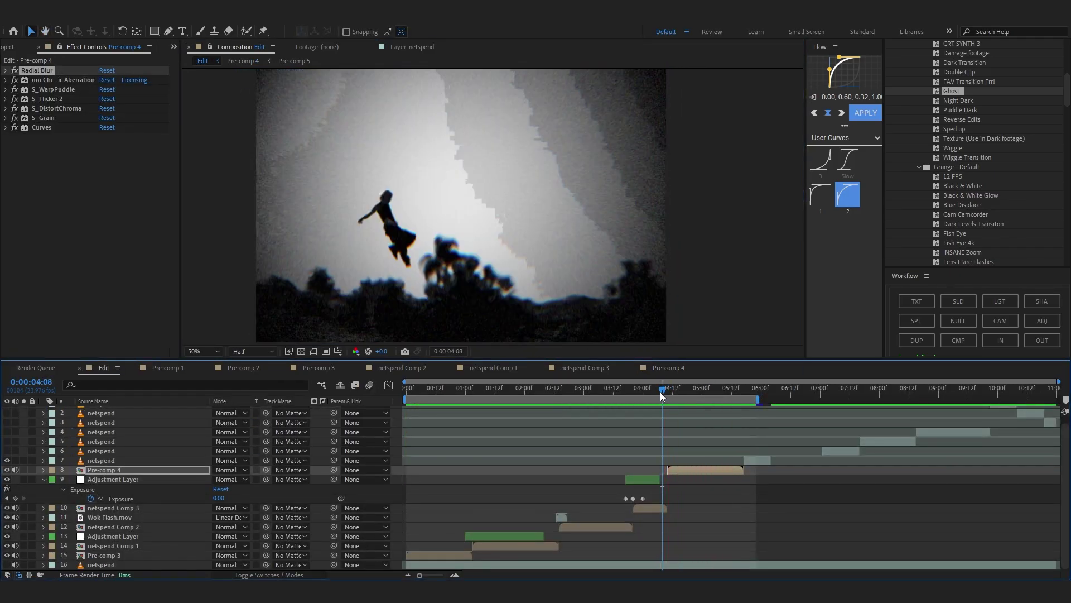
pyautogui.press('space')
pyautogui.press('space')
pyautogui.press('space')
# Add an adjustment layer over Pre-comp 4 and apply the Distort Shake_5 HD preset to it at 0:00:04:10.
pyautogui.click(678, 392)
pyautogui.click(1033, 317)
pyautogui.scroll(2, 963, 216)
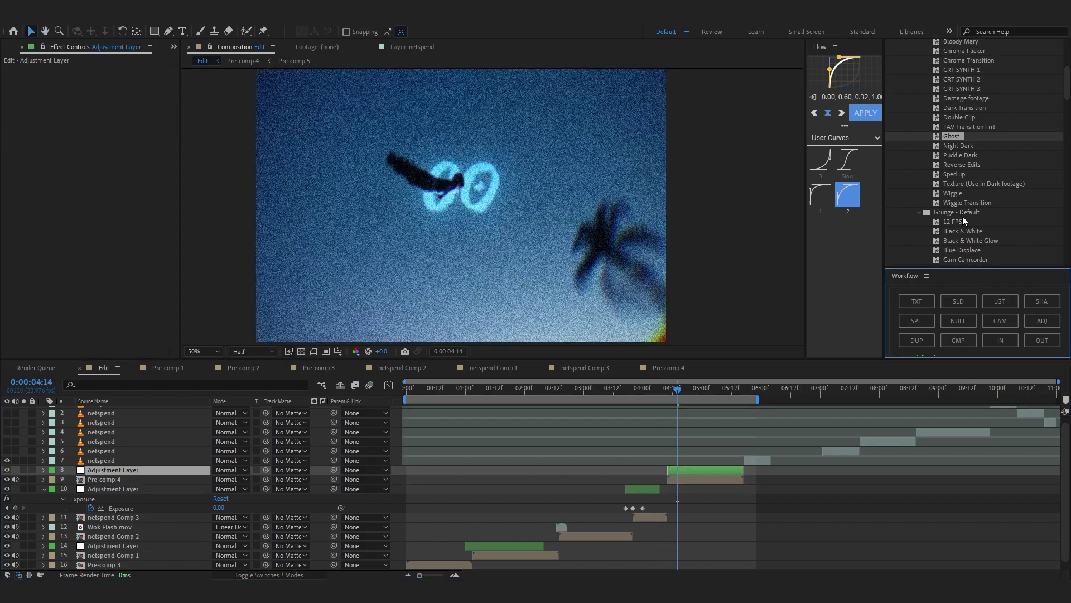
pyautogui.scroll(6, 962, 216)
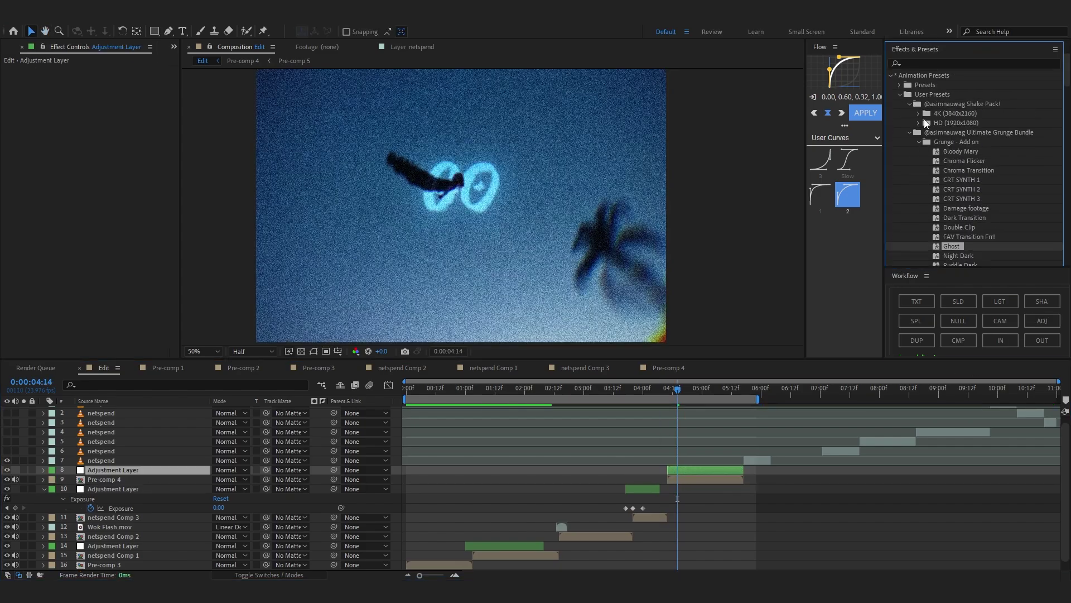
pyautogui.click(918, 123)
pyautogui.scroll(-2, 917, 124)
pyautogui.click(672, 393)
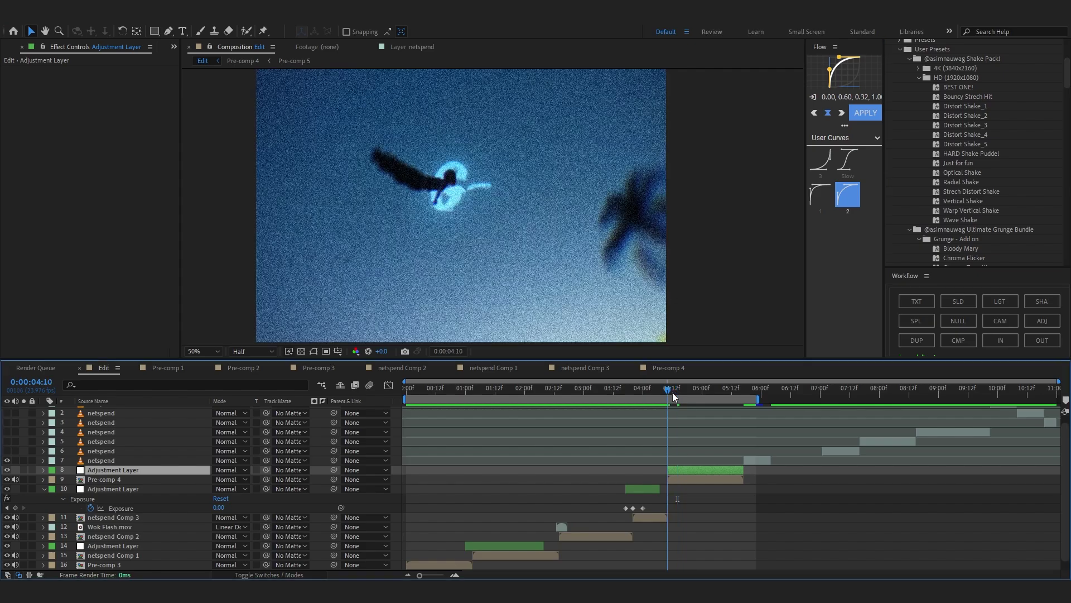
pyautogui.click(965, 144)
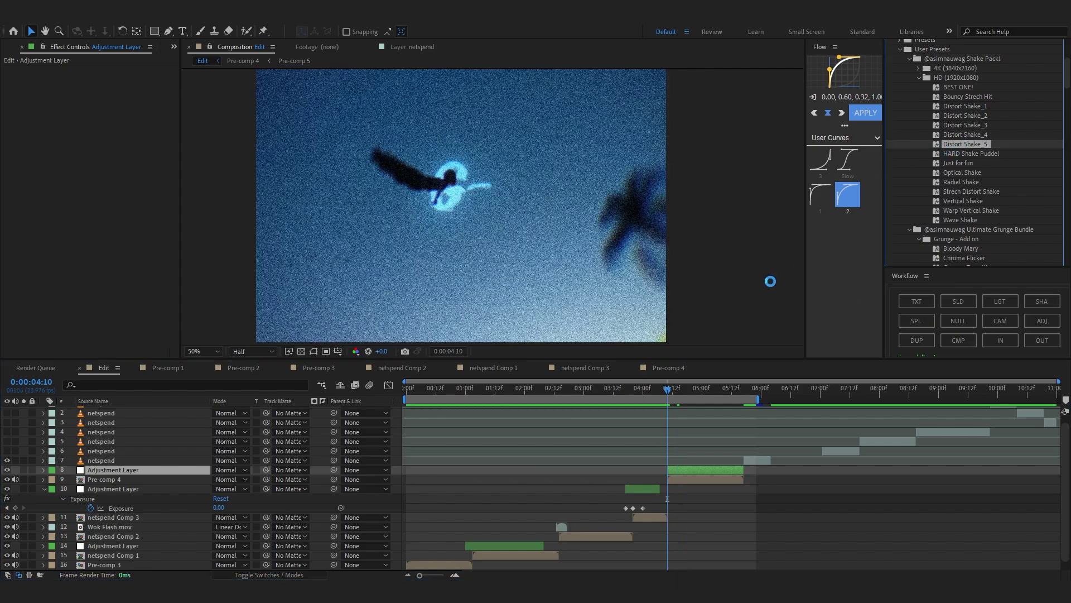
# Reveal the shake adjustment layer's keyframes, shift the layer about three frames earlier and preview the transition.
pyautogui.press('u')
pyautogui.moveTo(679, 470); pyautogui.dragTo(671, 469)
pyautogui.moveTo(668, 392); pyautogui.dragTo(654, 429)
pyautogui.press('space')
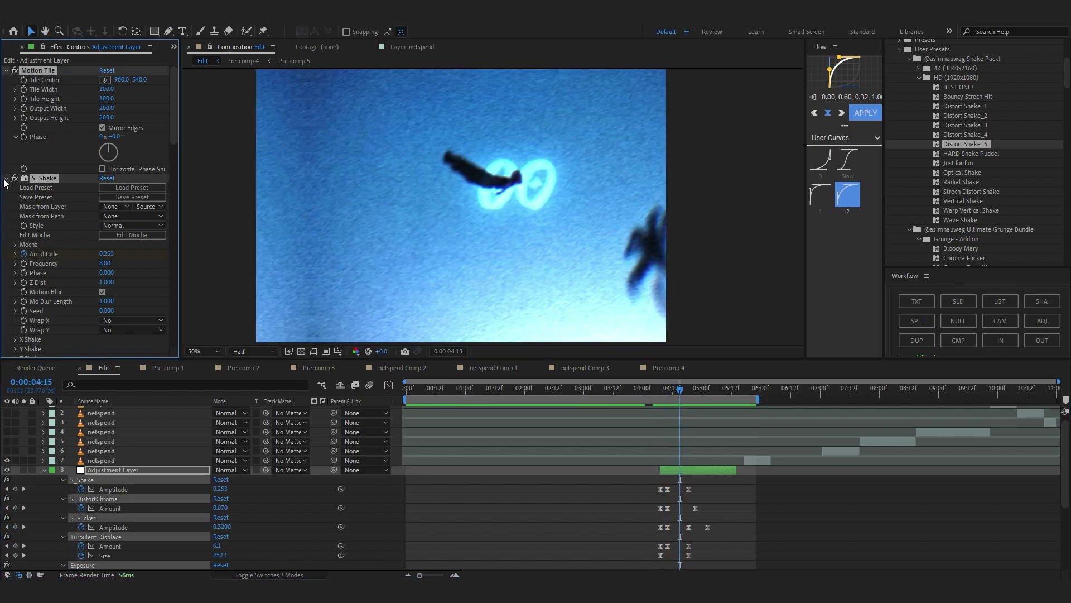
# Collapse the shake adjustment layer's effects and remove Motion Tile from it.
pyautogui.keyDown('ctrl'); pyautogui.click(6, 178); pyautogui.keyUp('ctrl')
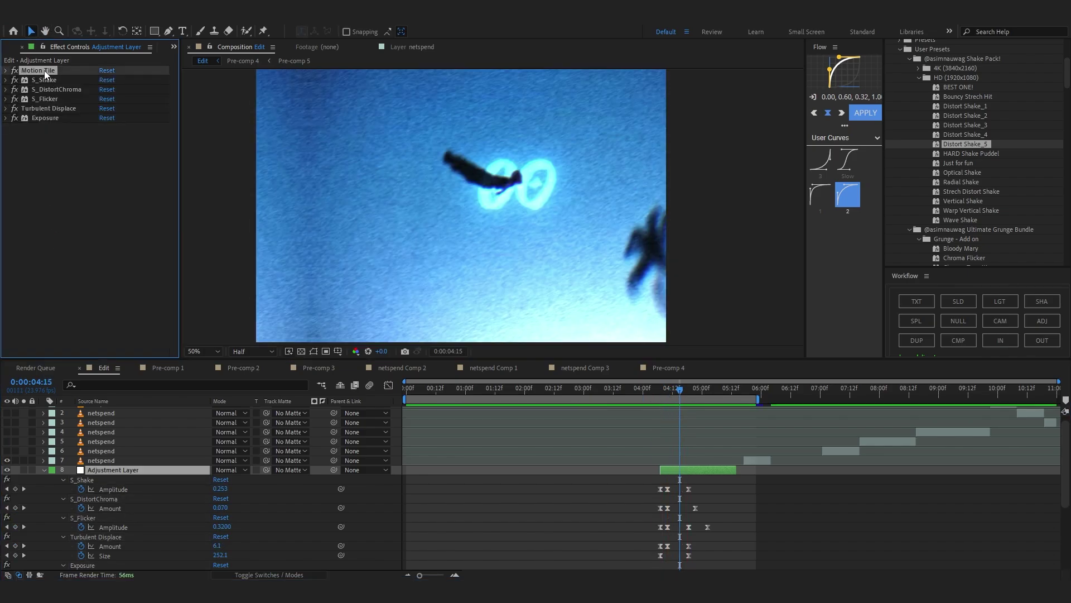
pyautogui.scroll(2, 1005, 163)
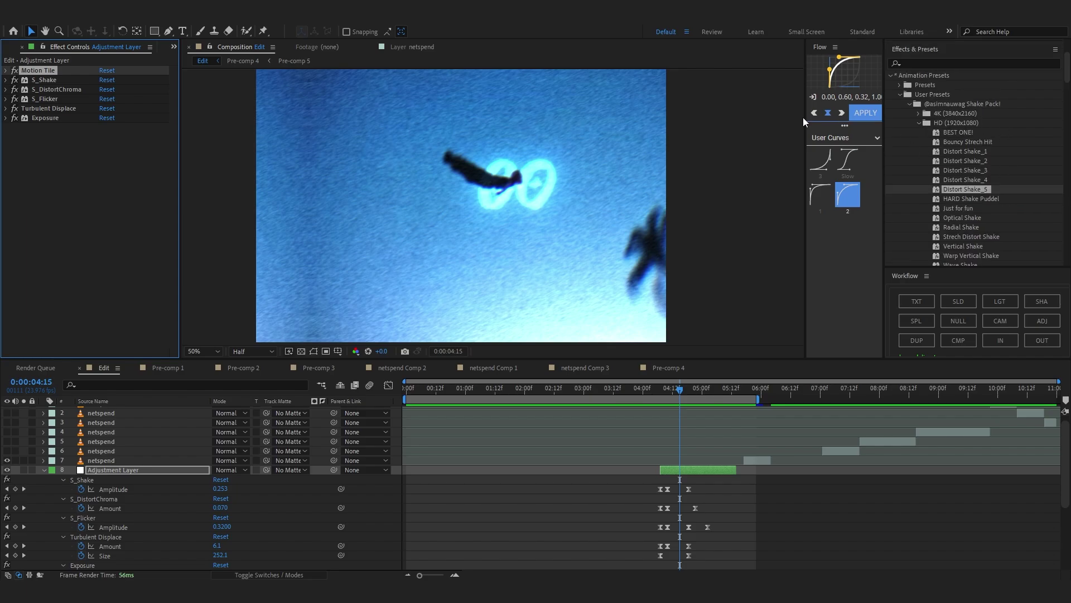
pyautogui.press('Delete')
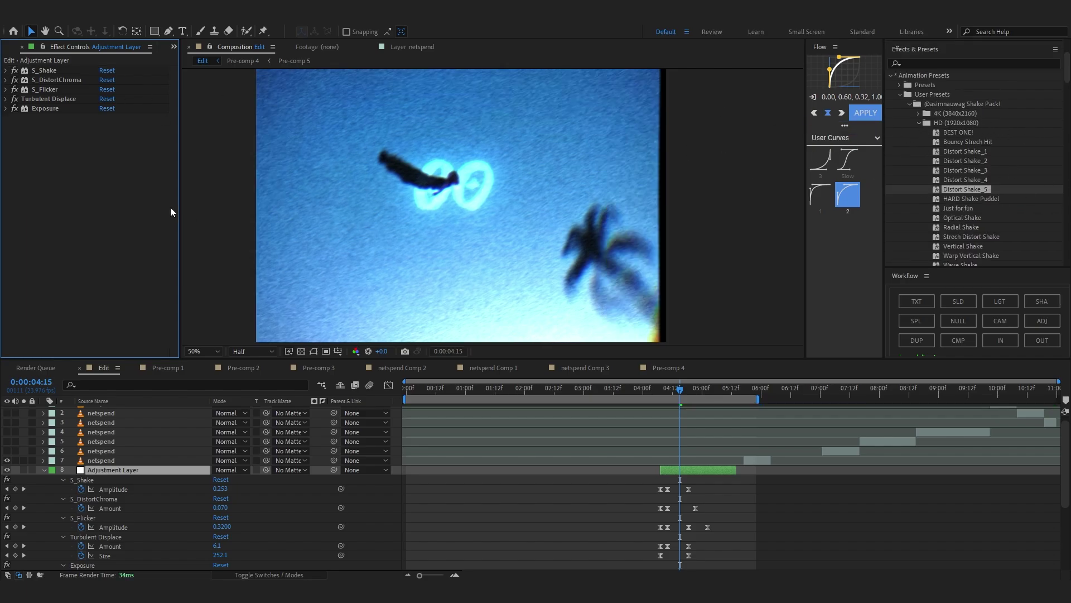
# Add Motion Tile above S_Shake on the shake adjustment layer with 200 output width and height and mirrored edges, and preview the transition.
pyautogui.hotkey('ctrl', 'space')
pyautogui.write('moti')
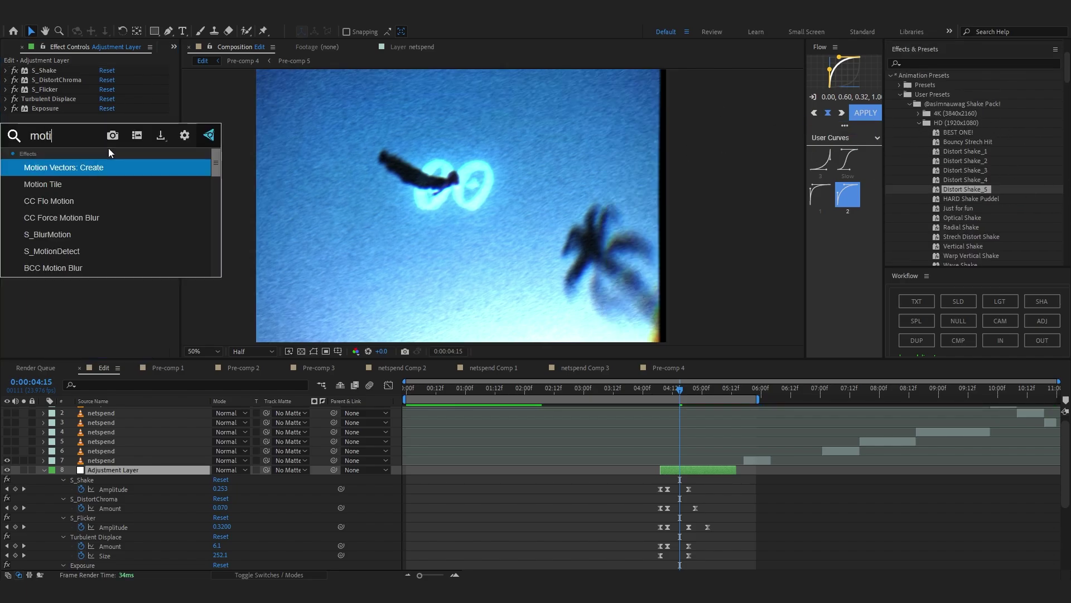
pyautogui.click(75, 184)
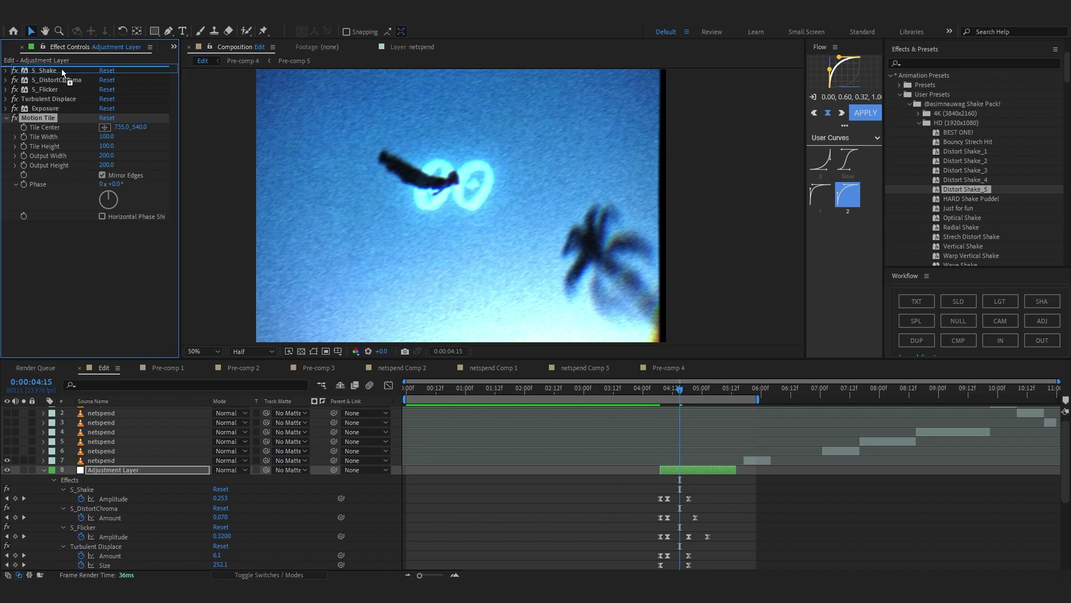
pyautogui.moveTo(62, 69); pyautogui.dragTo(61, 69)
pyautogui.click(660, 395)
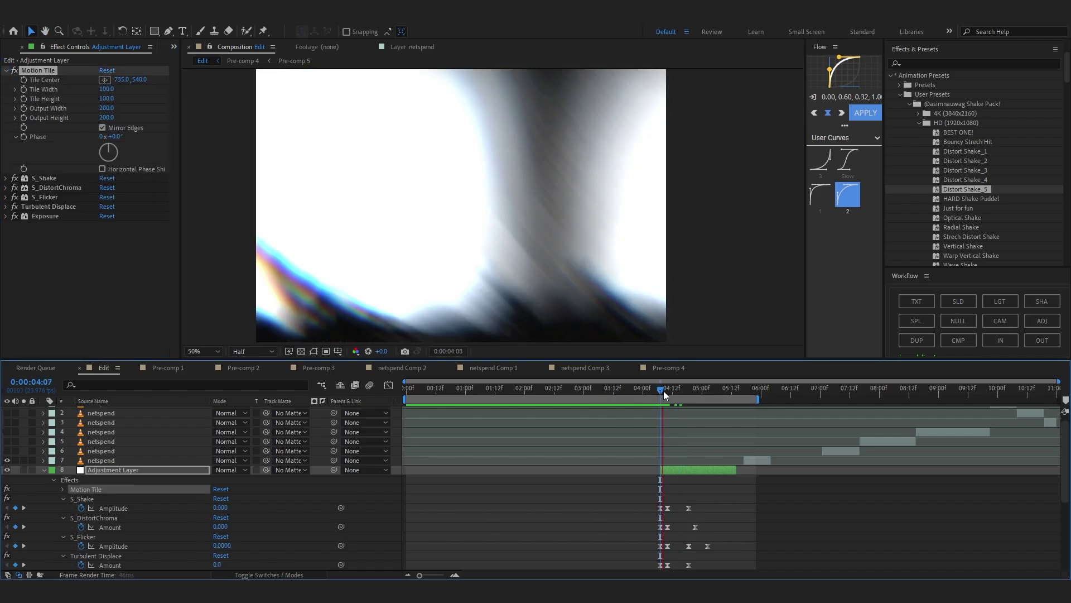
pyautogui.press('space')
pyautogui.press('space')
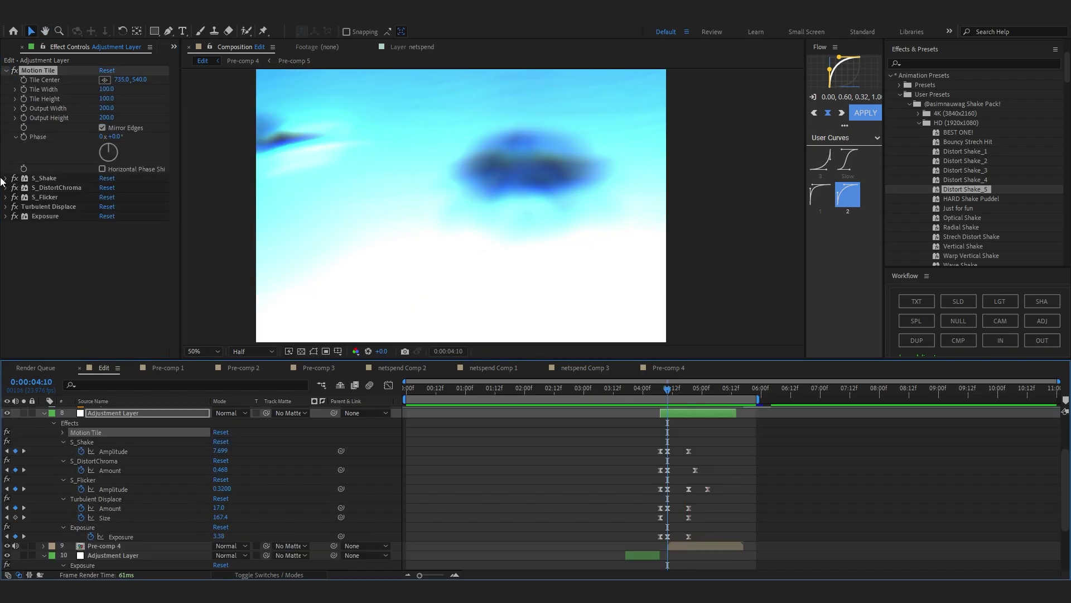
# Set S_Shake's X Rand Amp to 13 and Y Rand Amp to 181 on the adjustment layer, and preview the transition.
pyautogui.click(4, 179)
pyautogui.scroll(-1, 15, 262)
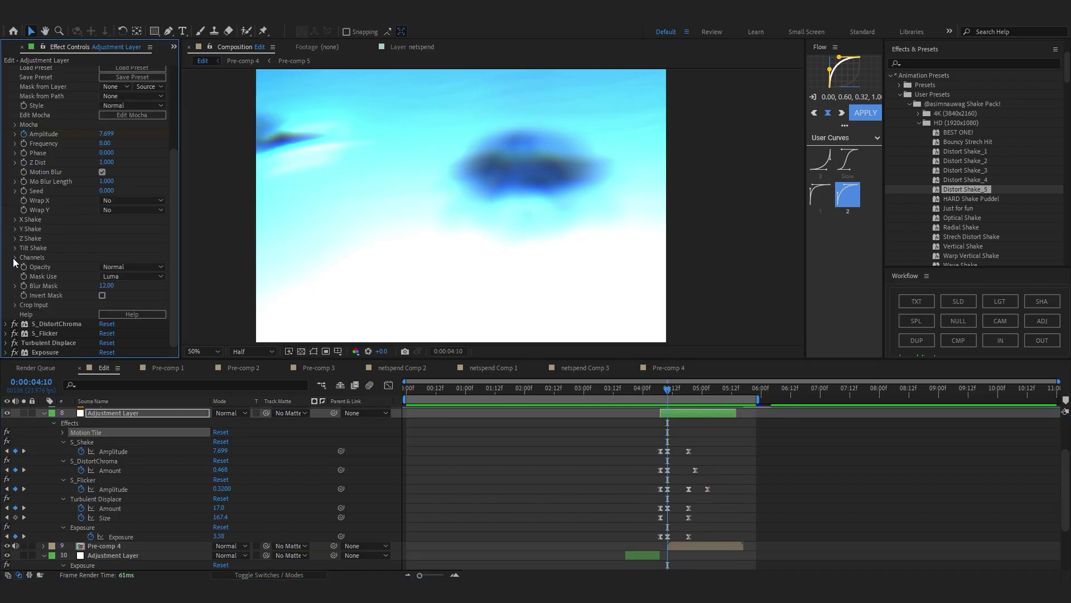
pyautogui.click(15, 229)
pyautogui.click(14, 219)
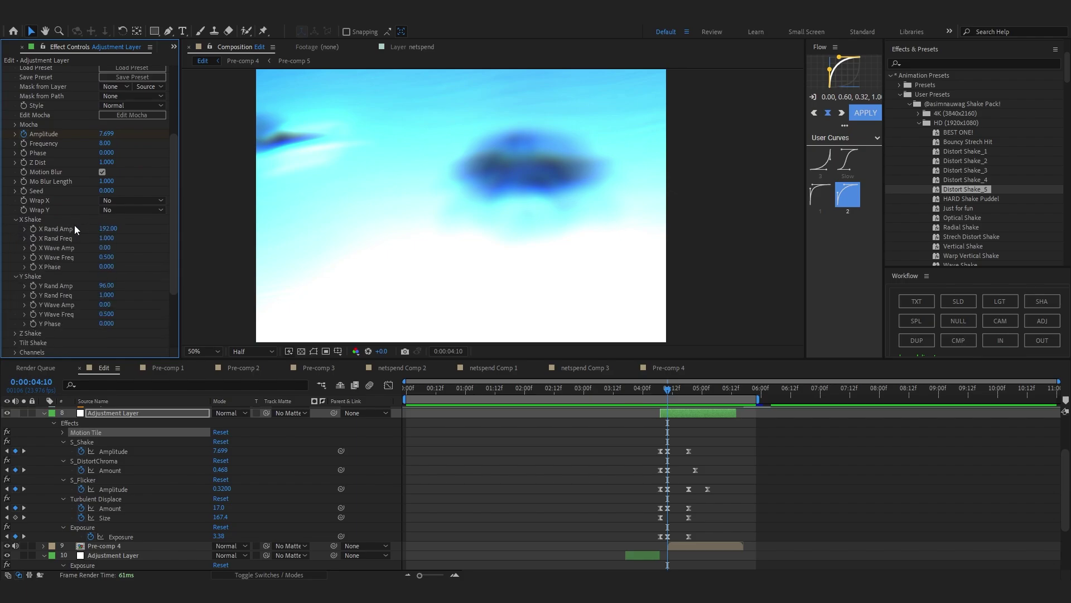
pyautogui.moveTo(107, 228); pyautogui.dragTo(9, 256)
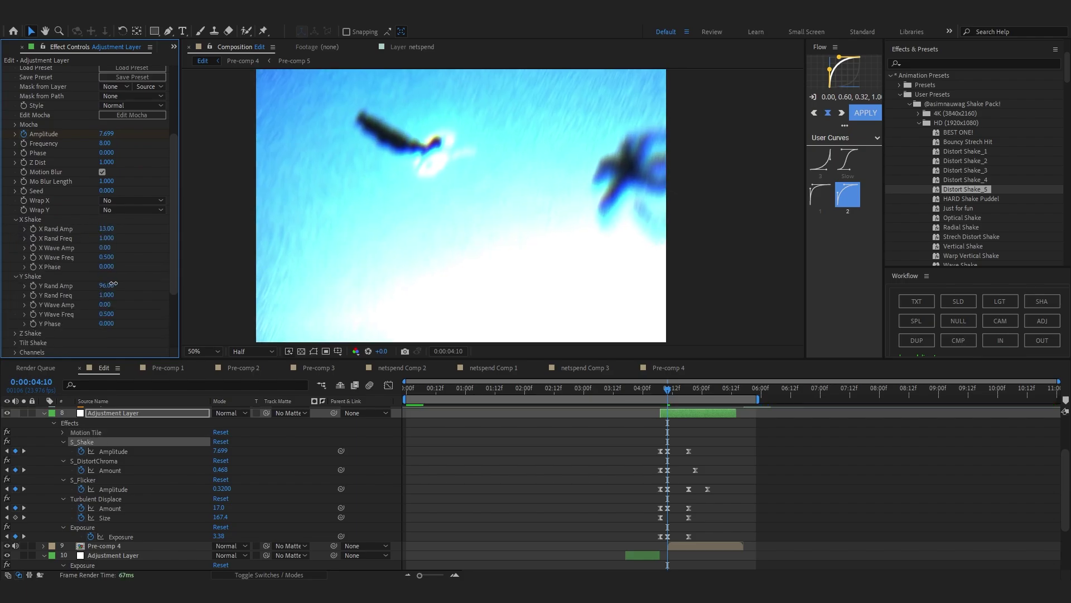
pyautogui.moveTo(112, 284); pyautogui.dragTo(161, 286)
pyautogui.click(658, 393)
pyautogui.press('space')
pyautogui.press('space')
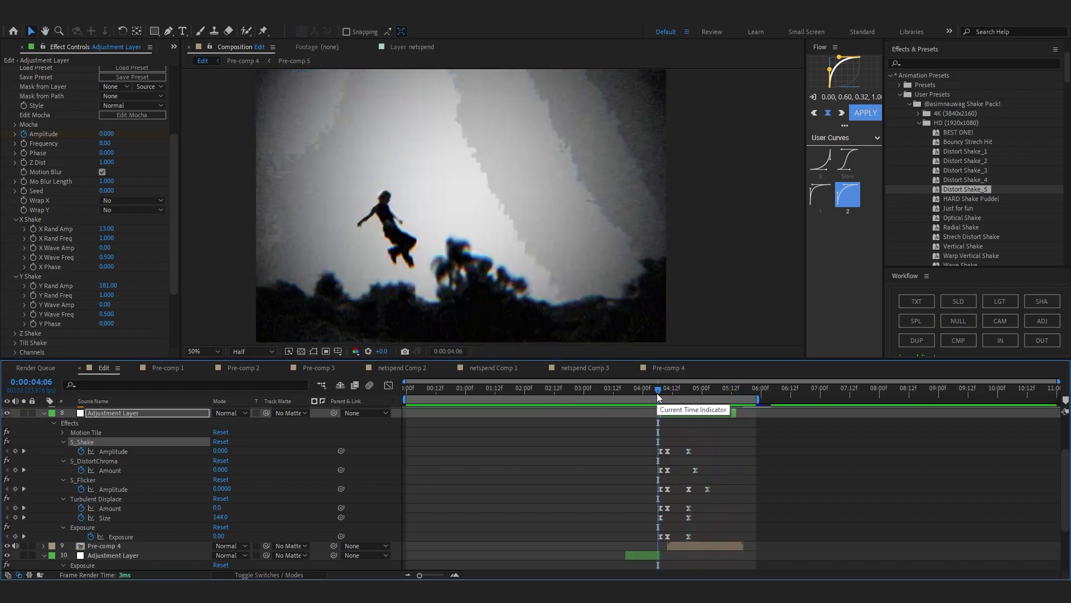
pyautogui.press('space')
# In Pre-comp 4, keyframe Exposure on the clip starting at 0:00:04:17 from 1.73 down to 0 over two frames.
pyautogui.click(668, 368)
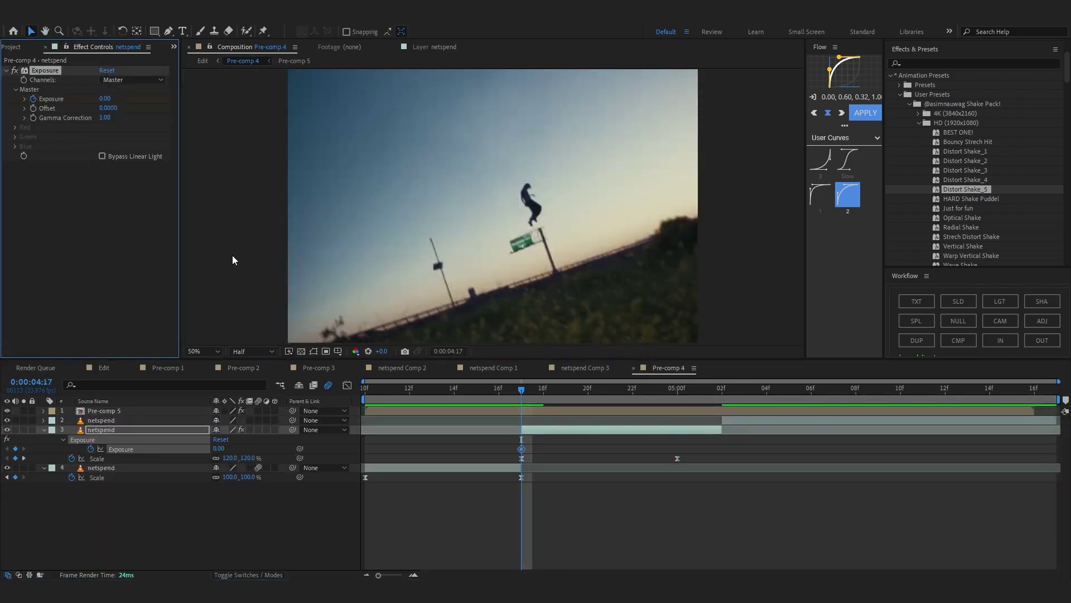
pyautogui.click(522, 452)
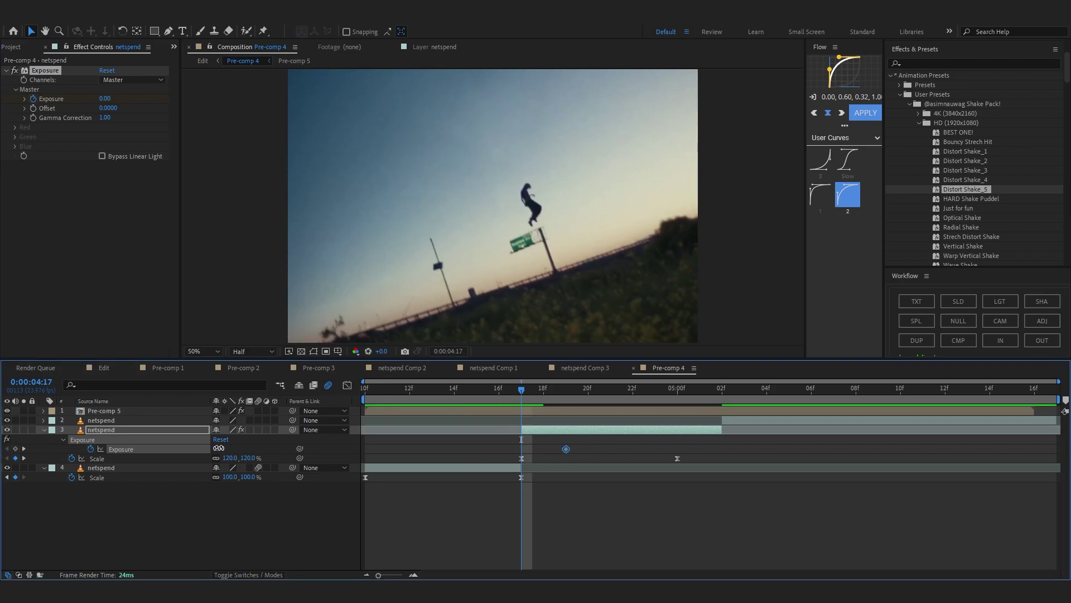
pyautogui.moveTo(219, 448); pyautogui.dragTo(316, 448)
pyautogui.moveTo(473, 438); pyautogui.dragTo(583, 454)
# Copy the exposure flash keyframes to the starts of the other two netspend clips in Pre-comp 4, and preview the flashes.
pyautogui.hotkey('ctrl', 'c')
pyautogui.click(733, 423)
pyautogui.press('i')
pyautogui.hotkey('ctrl', 'v')
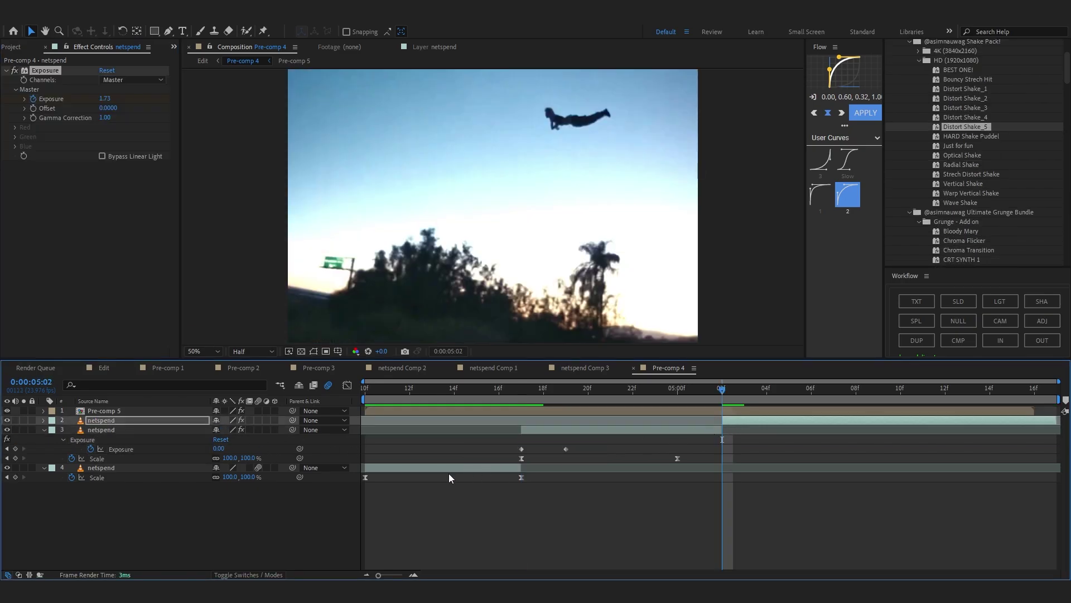
pyautogui.click(449, 468)
pyautogui.moveTo(410, 391); pyautogui.dragTo(312, 424)
pyautogui.hotkey('ctrl', 'v')
pyautogui.press('space')
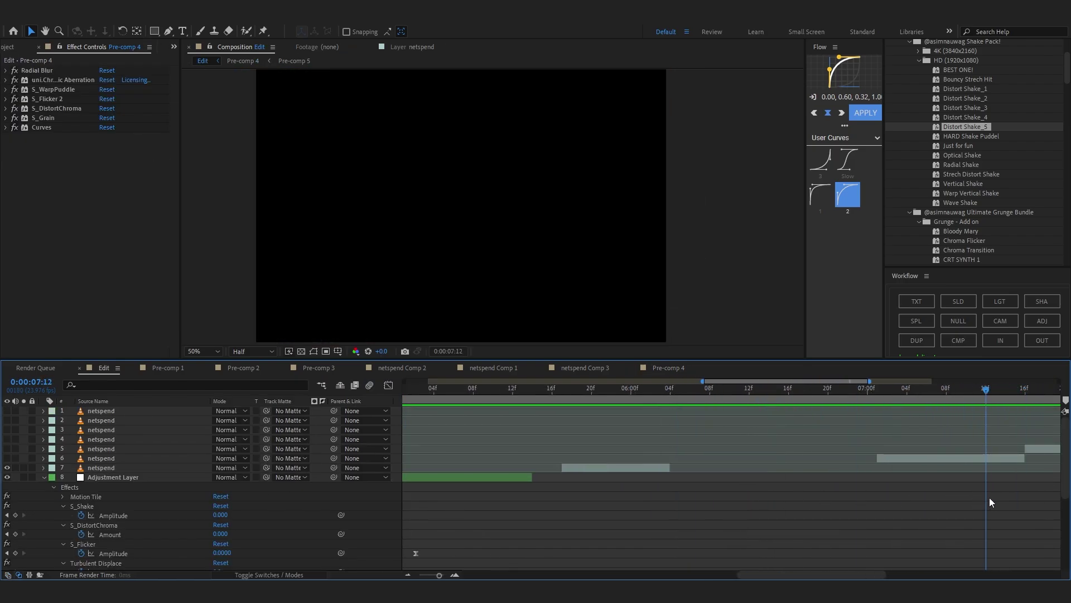
# In the Edit composition, make all the hidden netspend clips visible and scrub back through them.
pyautogui.click(1005, 461)
pyautogui.moveTo(7, 460); pyautogui.dragTo(7, 409)
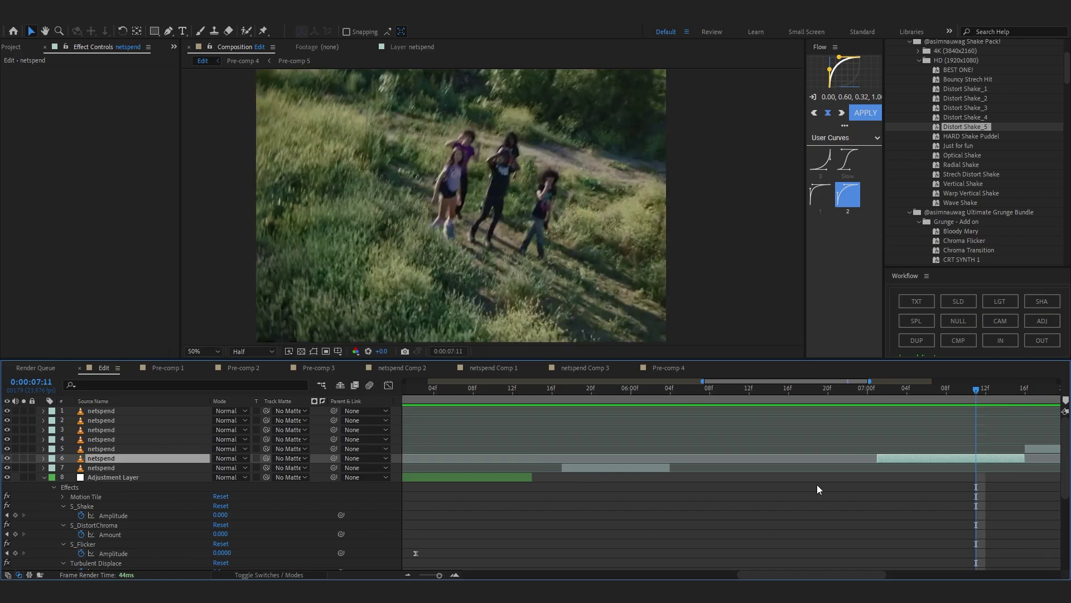
pyautogui.moveTo(884, 390); pyautogui.dragTo(573, 446)
# Apply Twixtor Pro to the netspend clip starting at 0:00:05:17 and keyframe its speed from 100% to 30% at 0:00:06:01.
pyautogui.click(591, 468)
pyautogui.moveTo(602, 392); pyautogui.dragTo(557, 440)
pyautogui.hotkey('ctrl', 'space')
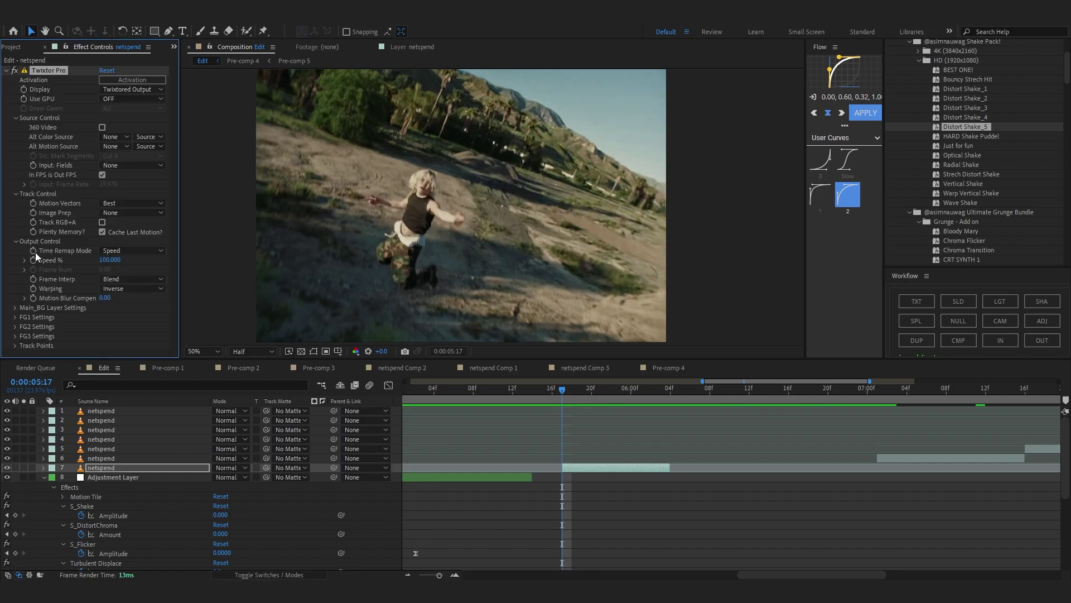
pyautogui.press('u')
pyautogui.click(640, 393)
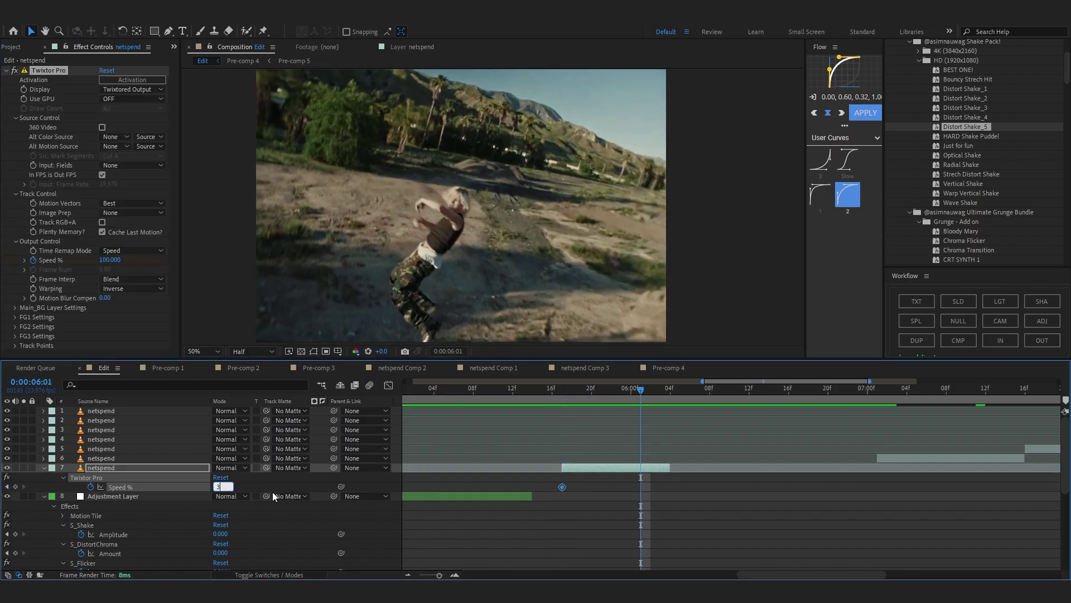
pyautogui.click(221, 487)
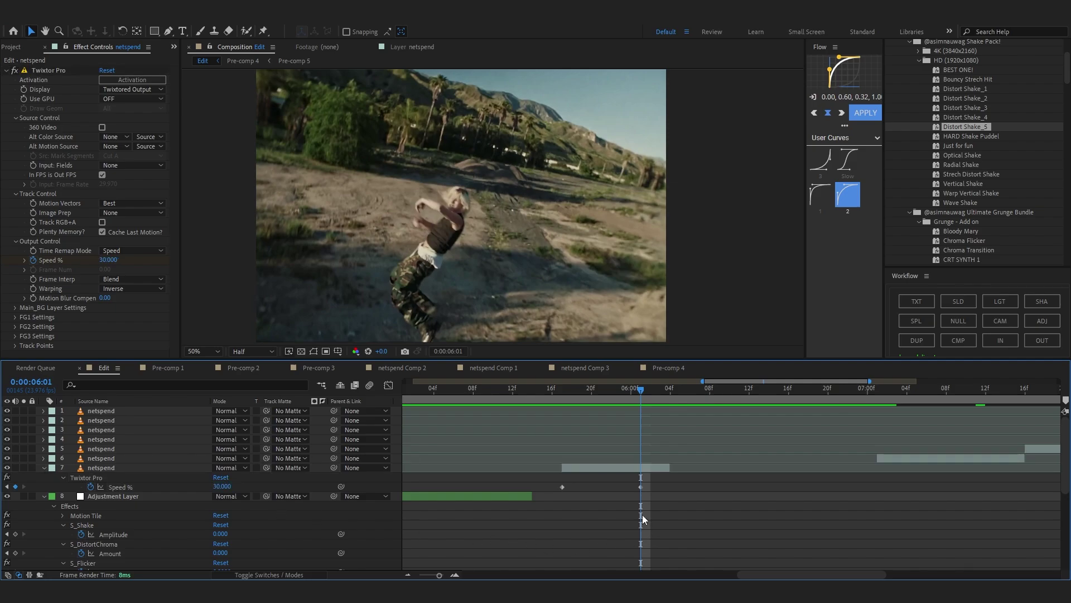
# Extend the clip's end to meet the next clip and add a 30% Twixtor speed keyframe at 0:00:06:06.
pyautogui.moveTo(641, 391); pyautogui.dragTo(533, 426)
pyautogui.moveTo(691, 391)
pyautogui.mouseDown()
pyautogui.moveTo(711, 394)
pyautogui.moveTo(700, 397)
pyautogui.mouseUp()
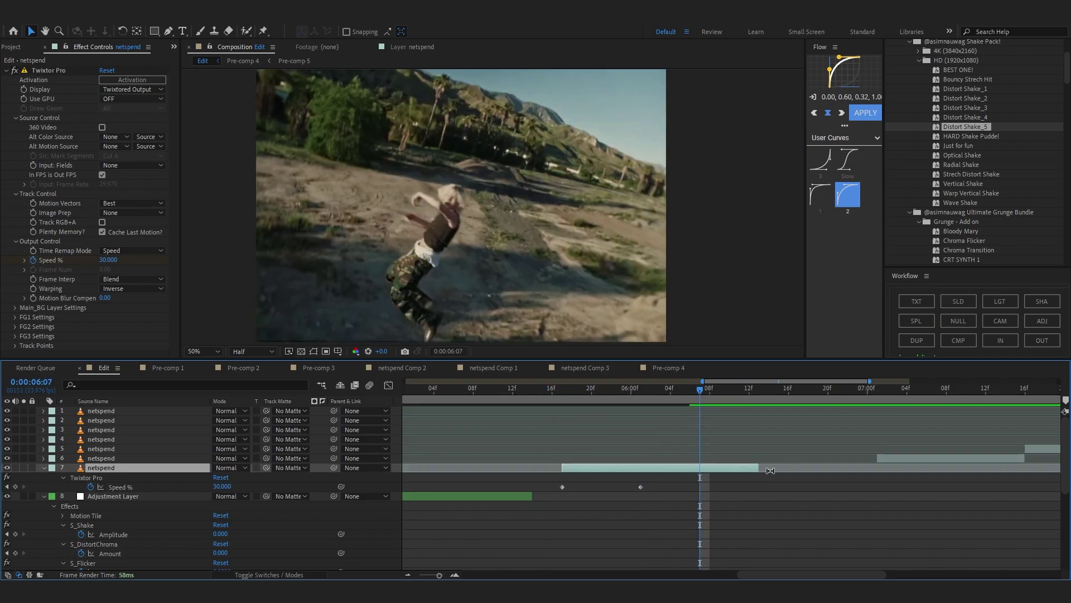
pyautogui.click(683, 390)
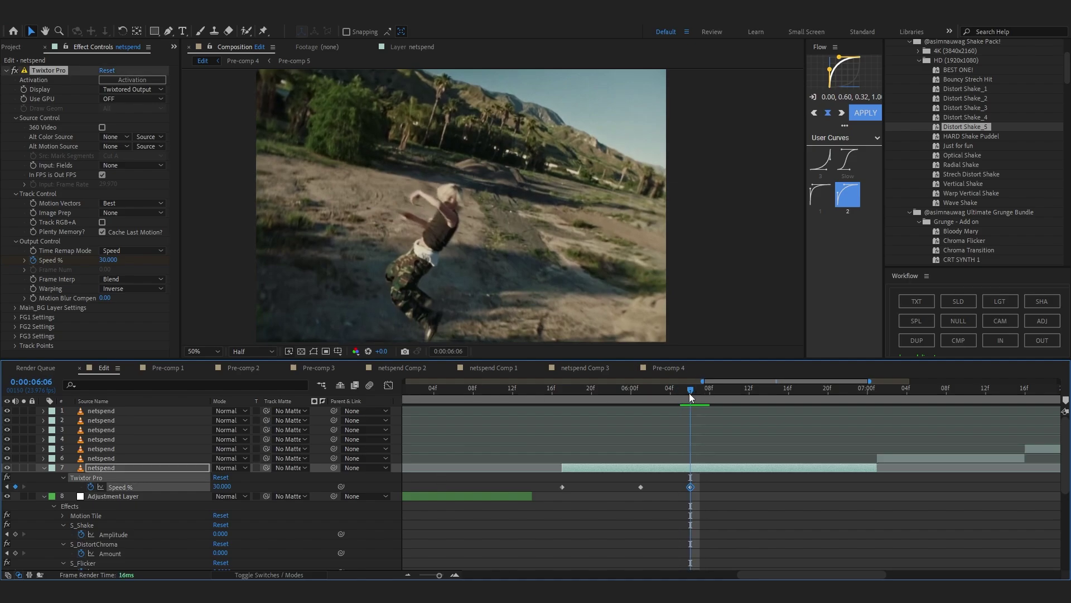
# Set the clip's Twixtor speed to -1040% at 0:00:06:12 and scrub back over the ramp.
pyautogui.moveTo(690, 393); pyautogui.dragTo(750, 403)
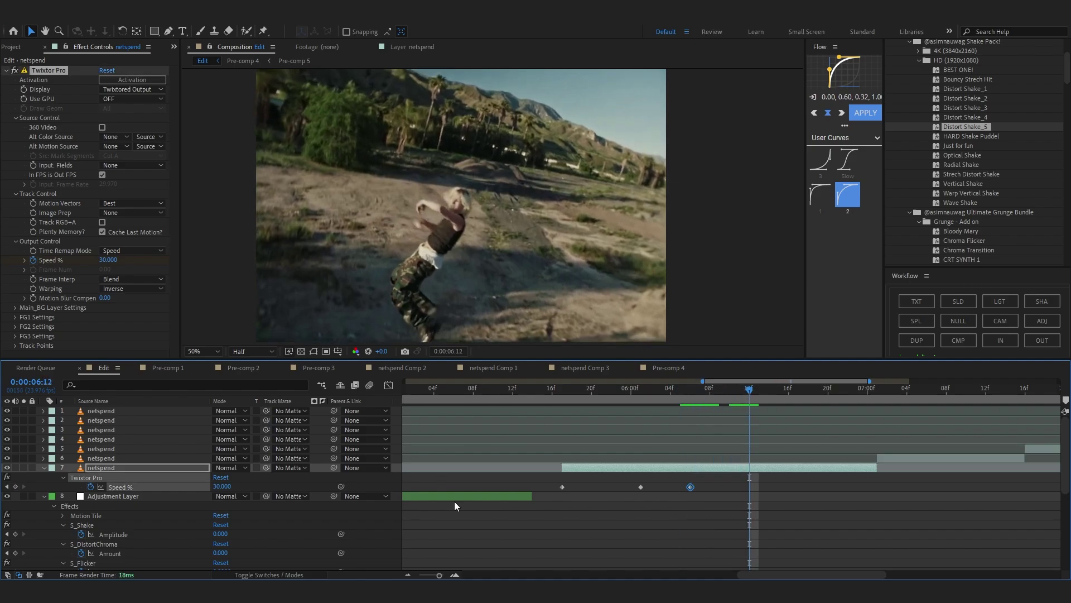
pyautogui.moveTo(223, 486); pyautogui.dragTo(186, 505)
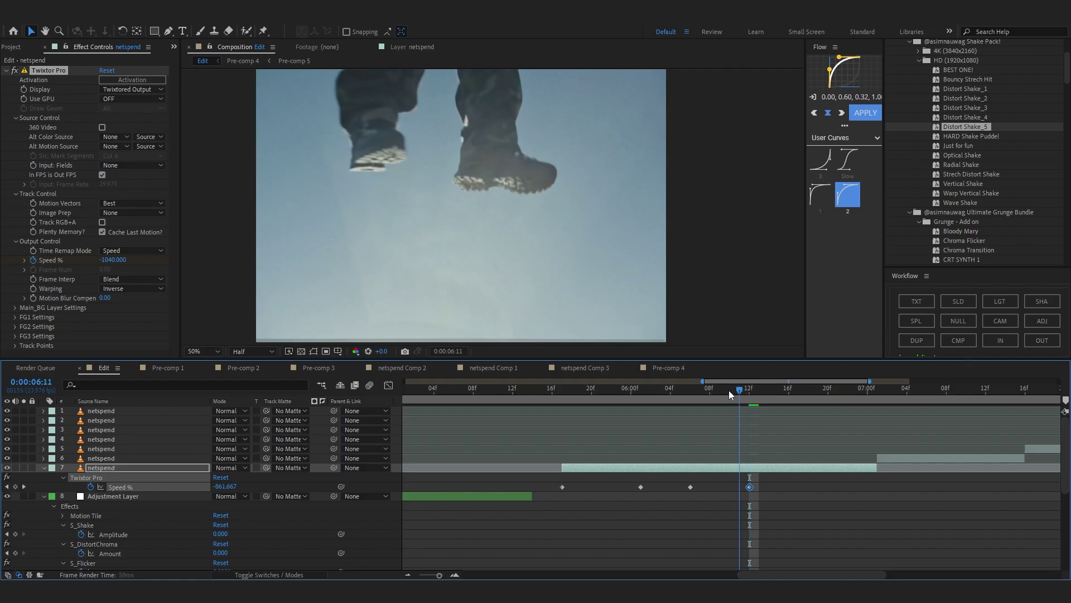
pyautogui.moveTo(729, 391); pyautogui.dragTo(505, 417)
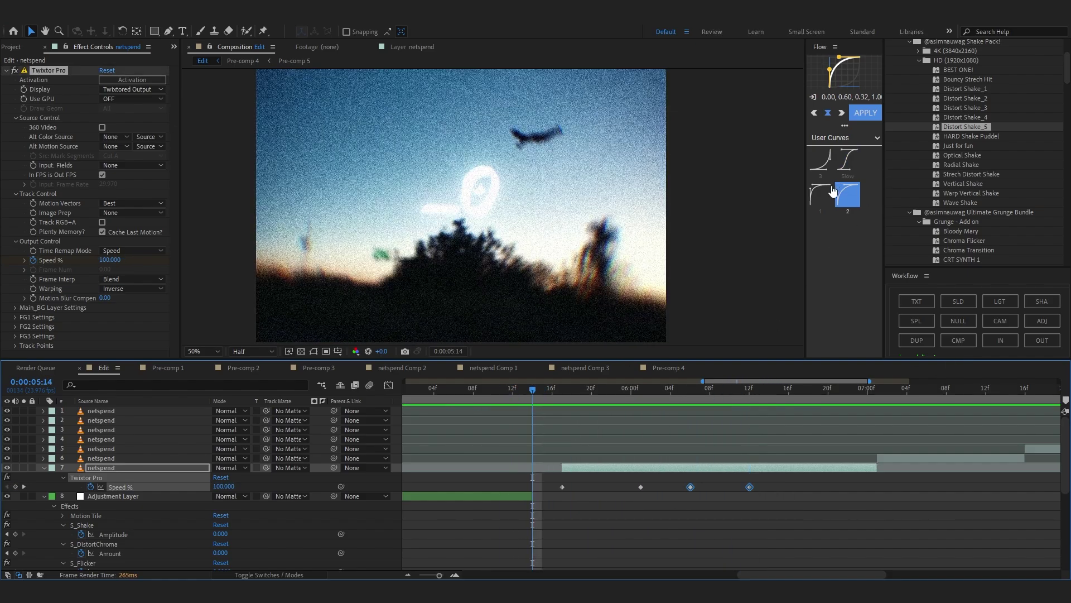
# Ease the last two speed keyframes with Flow curve 3 and the first two with the Slow curve, and preview the speed ramp.
pyautogui.click(826, 168)
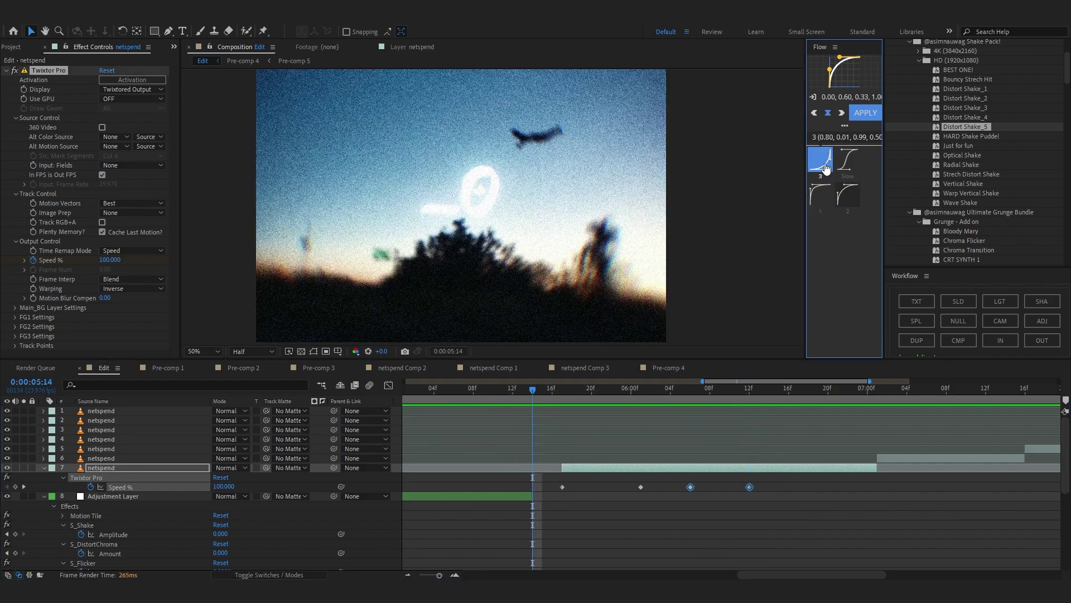
pyautogui.moveTo(669, 482); pyautogui.dragTo(555, 491)
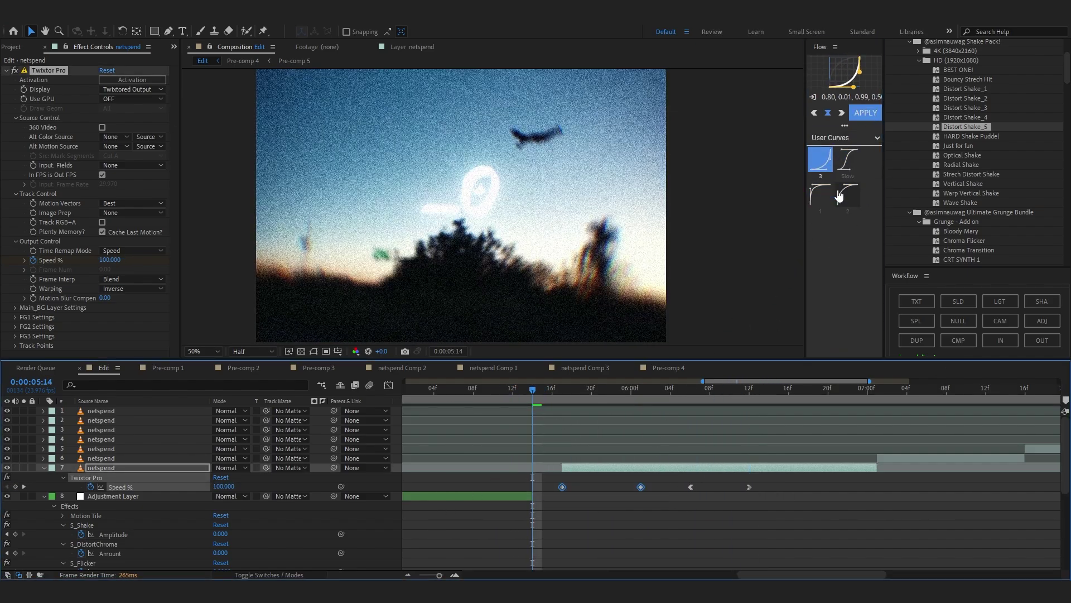
pyautogui.click(863, 97)
pyautogui.press('Return')
pyautogui.click(859, 118)
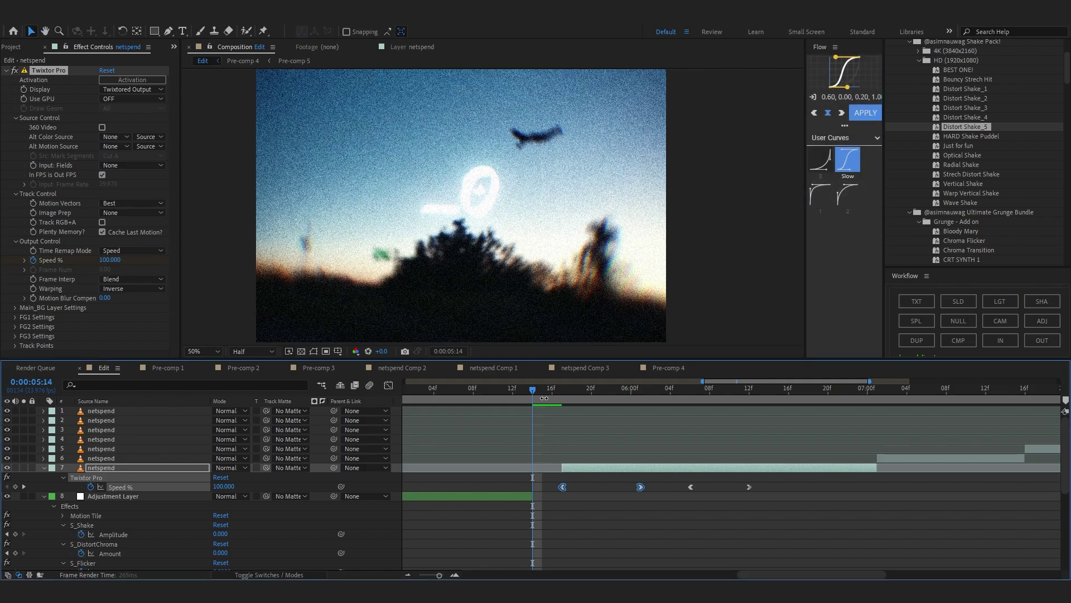
pyautogui.press('space')
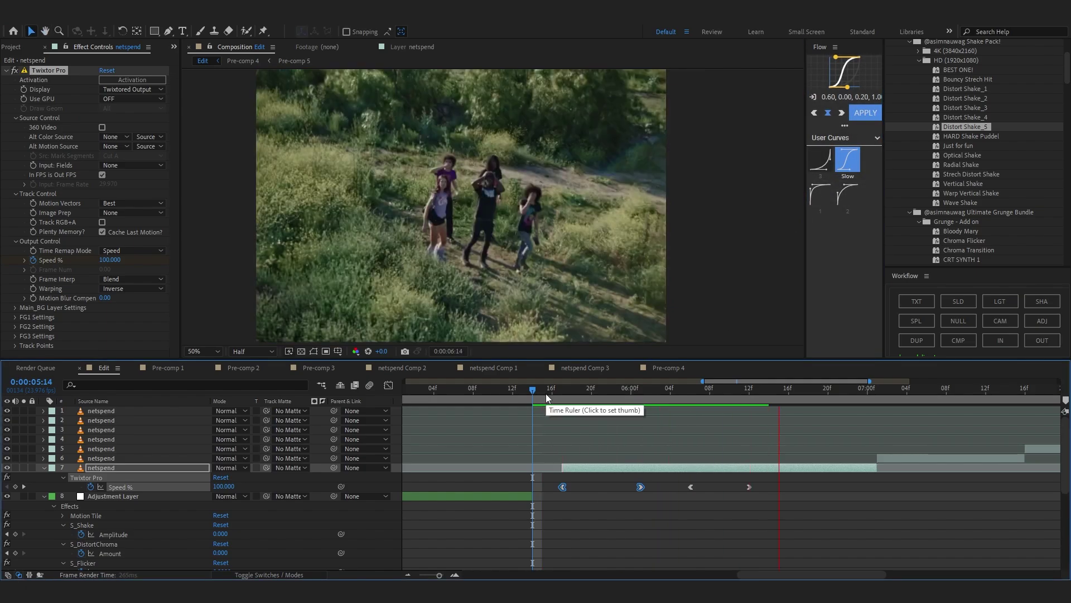
# Raise the Twixtor speed toward the clip's end and ease the last two speed keyframes with Flow curve 3.
pyautogui.moveTo(233, 489); pyautogui.dragTo(671, 507)
pyautogui.moveTo(902, 482); pyautogui.dragTo(736, 503)
pyautogui.click(820, 160)
pyautogui.moveTo(870, 391); pyautogui.dragTo(533, 448)
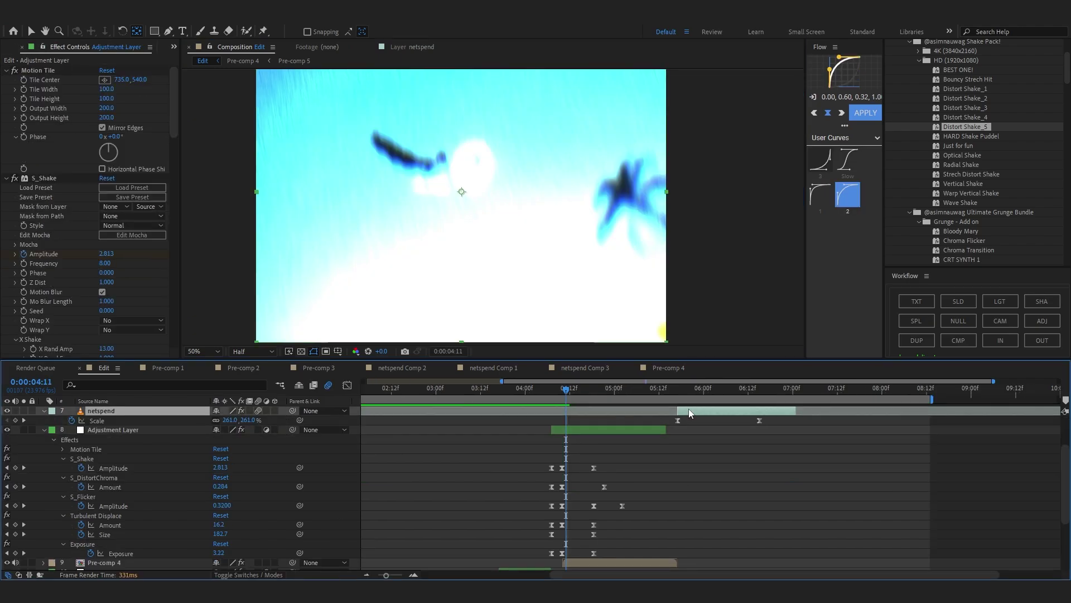
# Try the Black & White Glow preset on the netspend clip at 0:00:05:17.
pyautogui.click(690, 408)
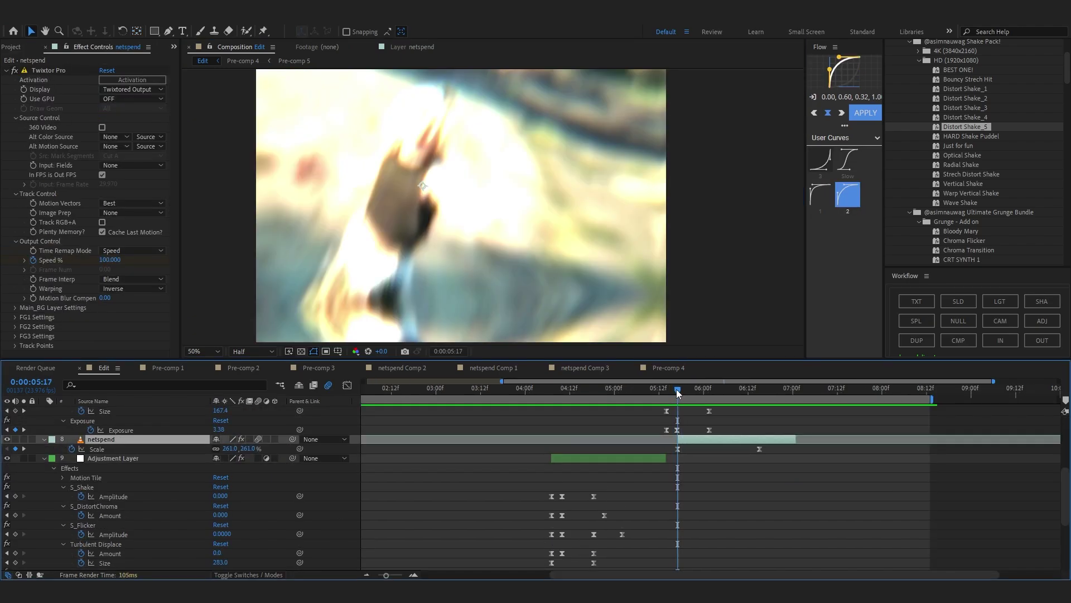
pyautogui.scroll(-10, 949, 223)
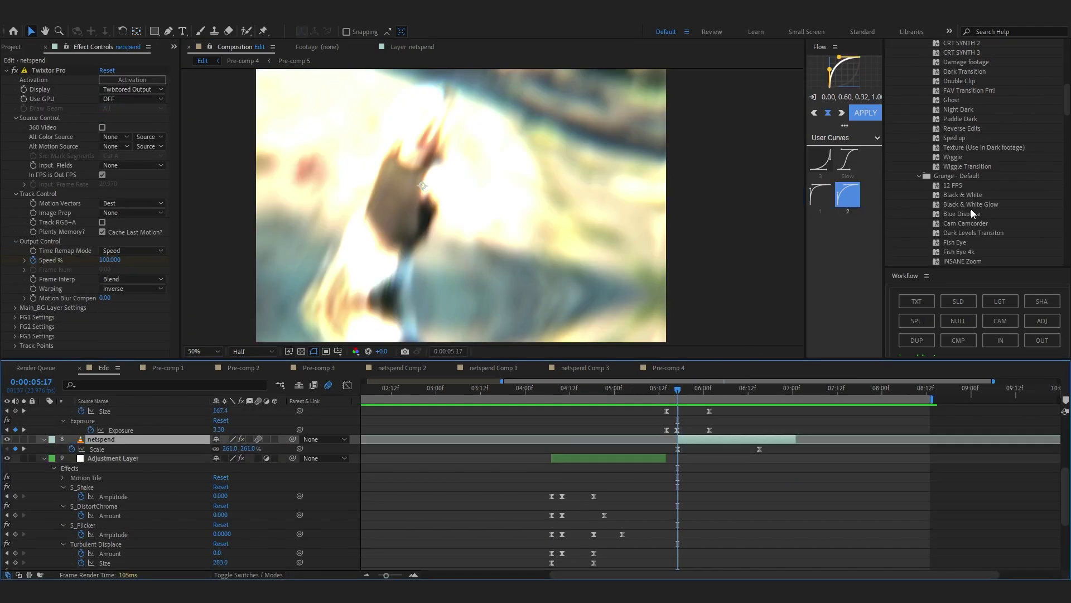
pyautogui.doubleClick(976, 113)
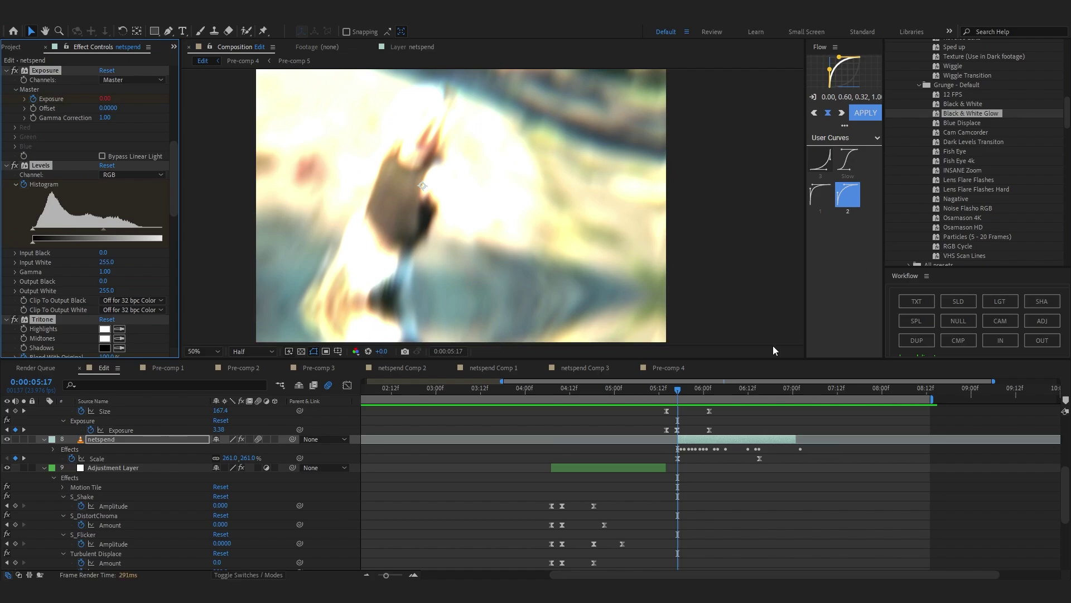
pyautogui.press('u')
# Apply the Double Clip preset to the netspend clip at 0:00:05:17, shift all its keyframes earlier and preview the result.
pyautogui.doubleClick(982, 123)
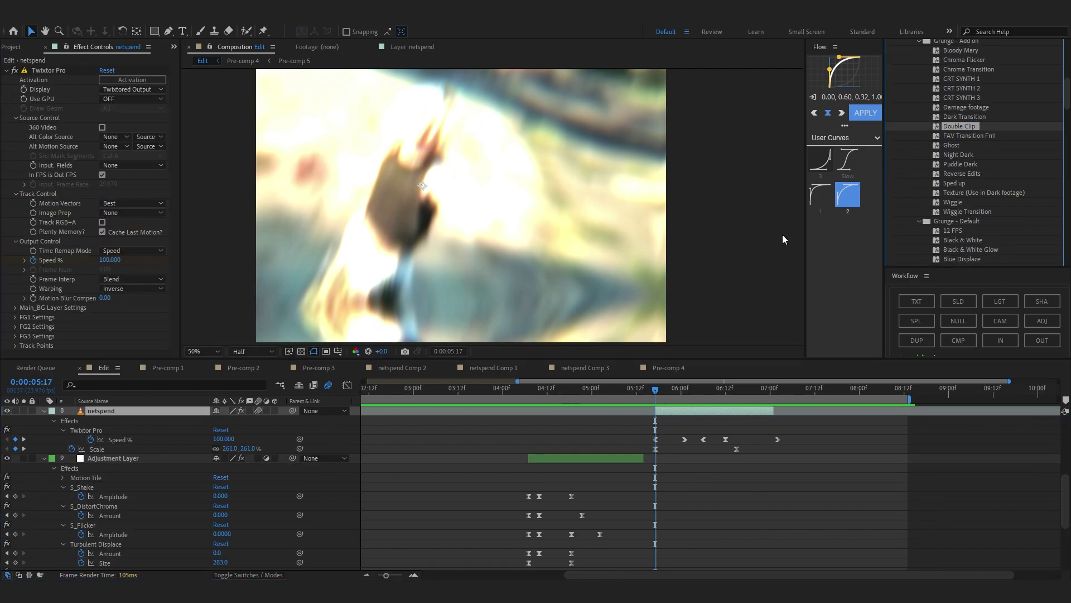
pyautogui.moveTo(624, 445); pyautogui.dragTo(929, 499)
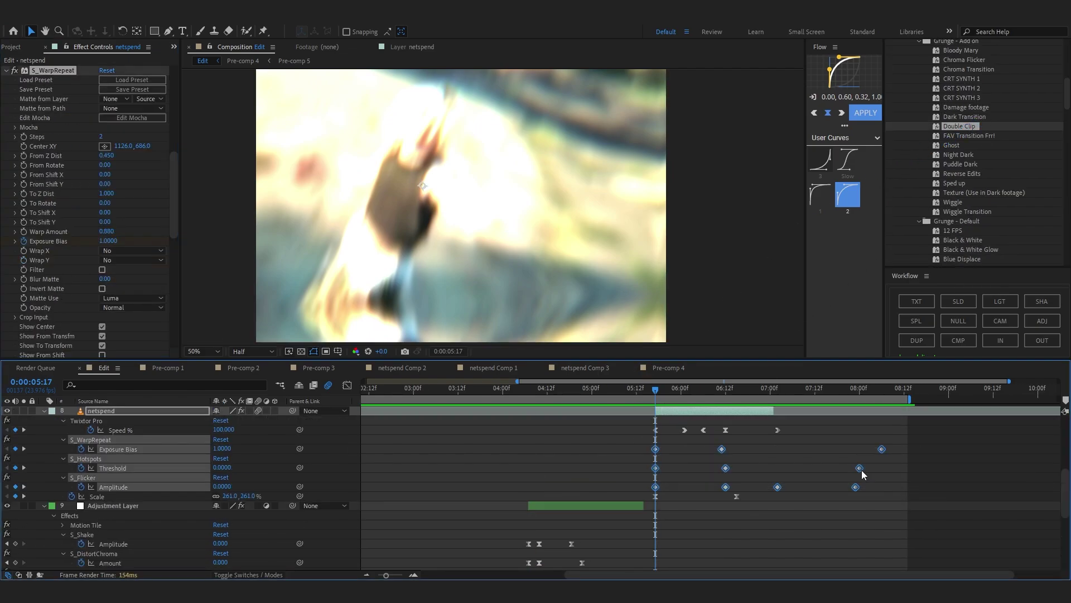
pyautogui.moveTo(847, 468); pyautogui.dragTo(788, 472)
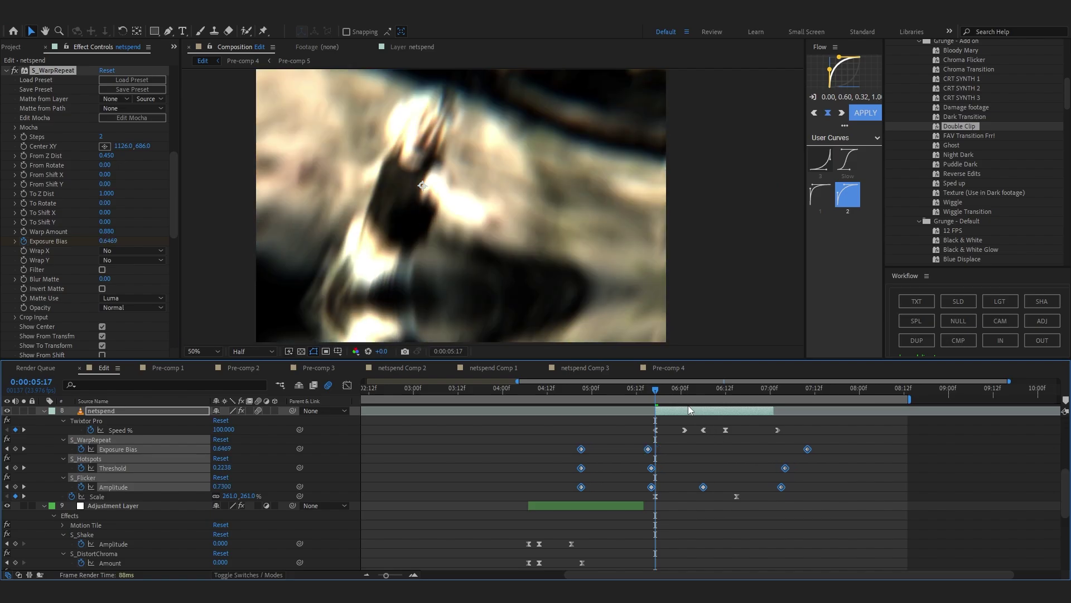
pyautogui.moveTo(667, 396); pyautogui.dragTo(645, 415)
pyautogui.press('space')
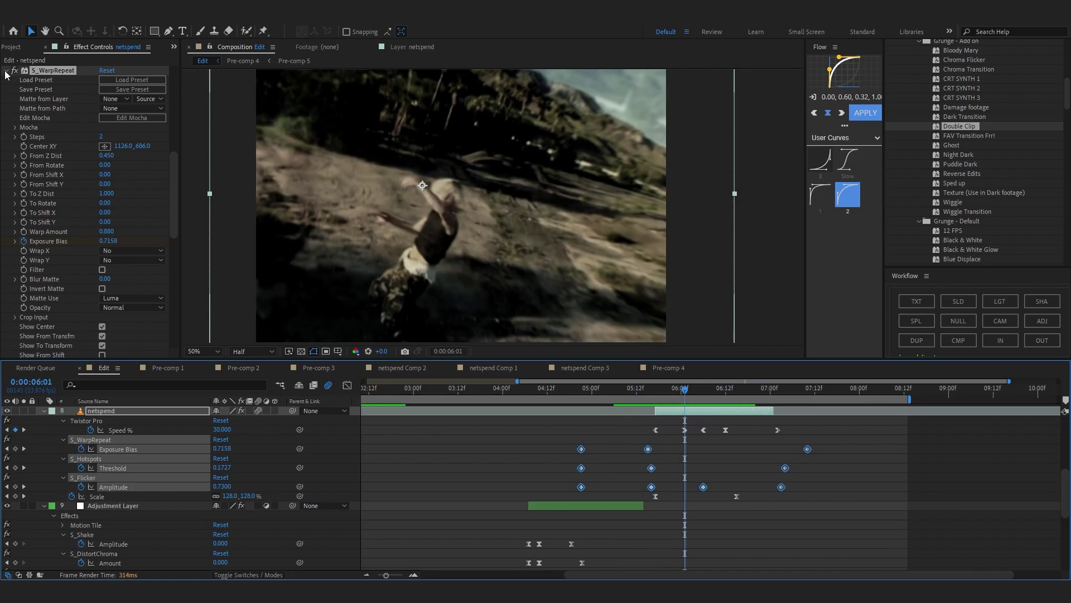
# Add Deep Glow with a 313 radius to the netspend clip, lower its exposure and preview the clip.
pyautogui.click(7, 71)
pyautogui.scroll(-2, 84, 196)
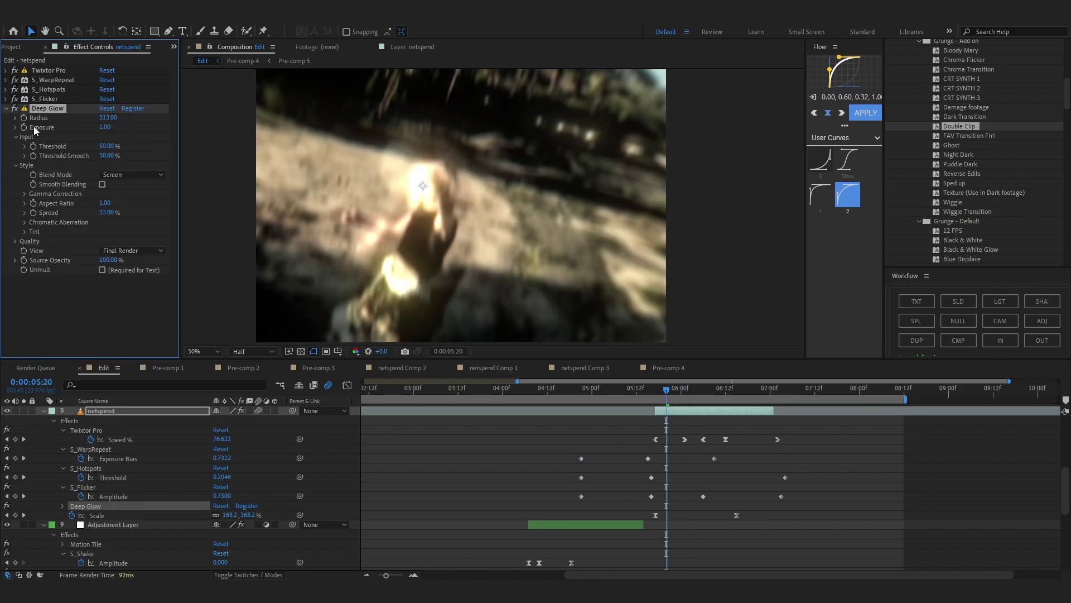
pyautogui.press('u')
pyautogui.press('u')
pyautogui.moveTo(692, 394); pyautogui.dragTo(715, 397)
pyautogui.moveTo(105, 127); pyautogui.dragTo(1, 203)
pyautogui.moveTo(713, 392); pyautogui.dragTo(640, 396)
pyautogui.press('space')
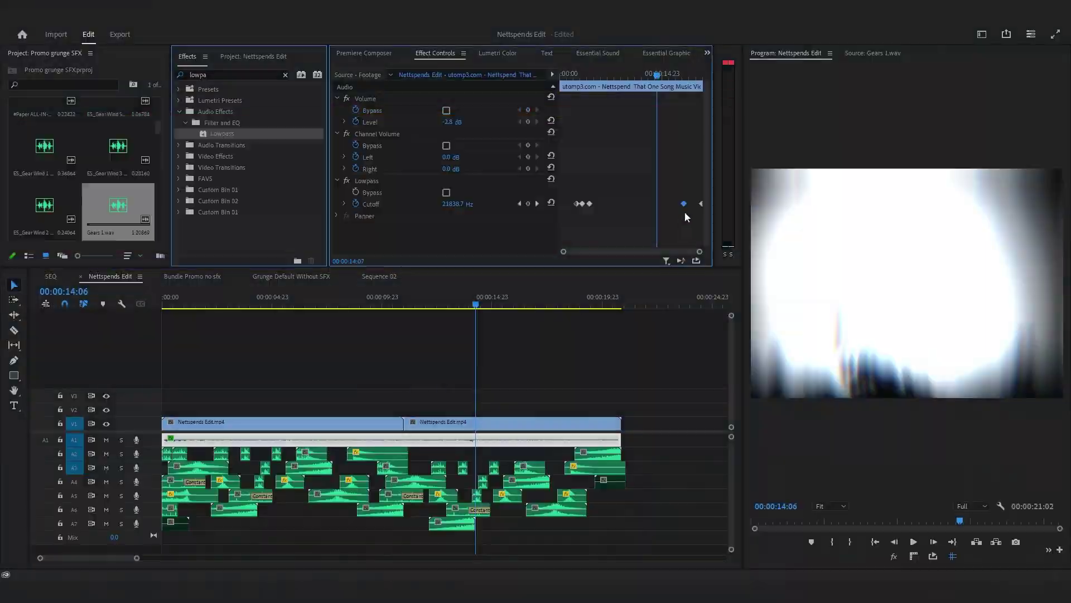
# In the Premiere Pro sequence, add Lowpass cutoff keyframes to the music track up to about 00:00:14:06 and play back the edit.
pyautogui.moveTo(657, 84); pyautogui.dragTo(646, 84)
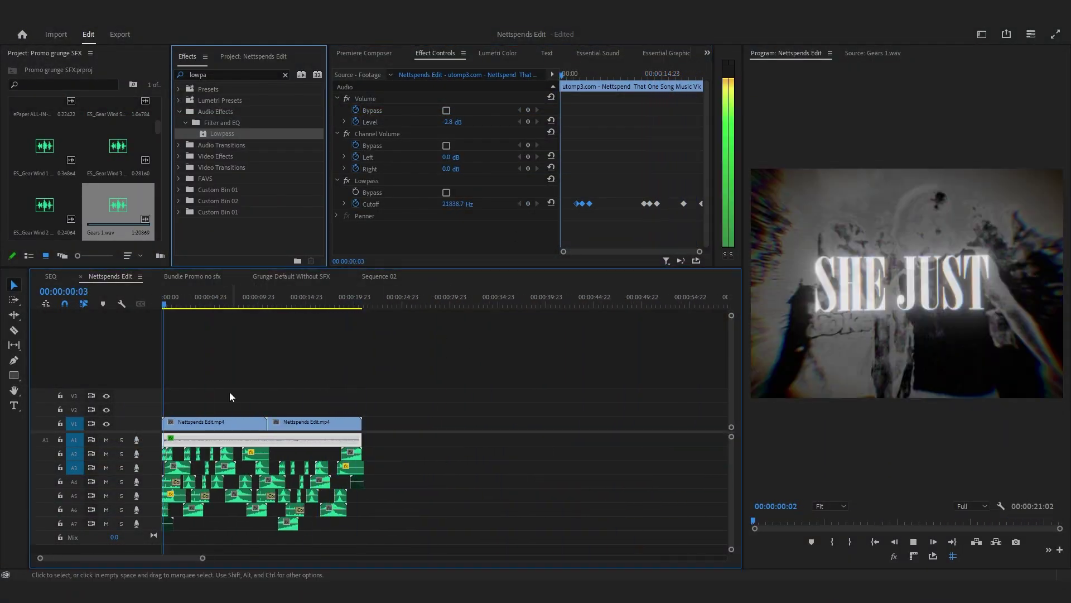